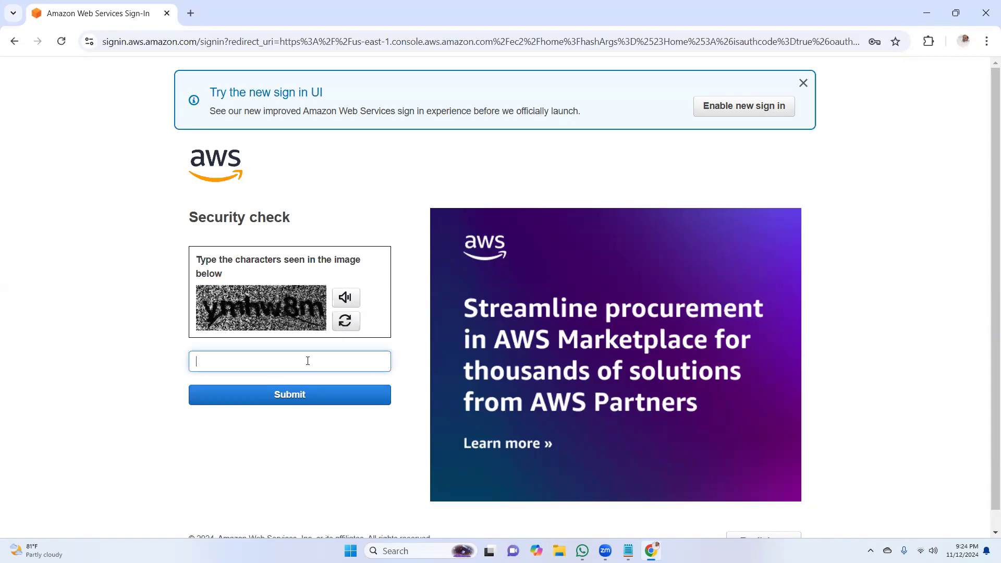
Enter the characters shown in the security check image and submit them.
text(ymhw8m)
click(299, 402)
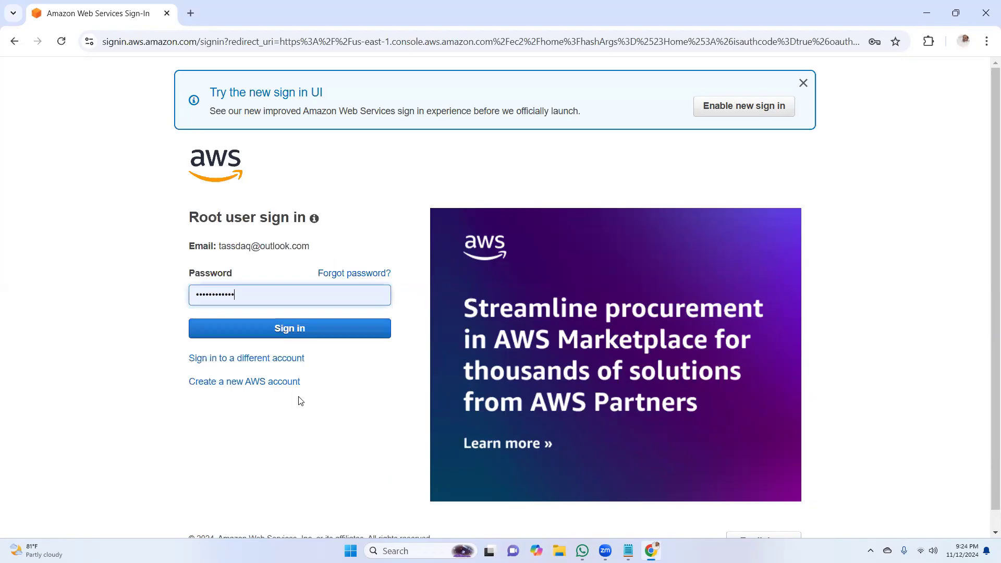
Try to sign in as root user with the saved password and an MFA authentication code.
click(298, 329)
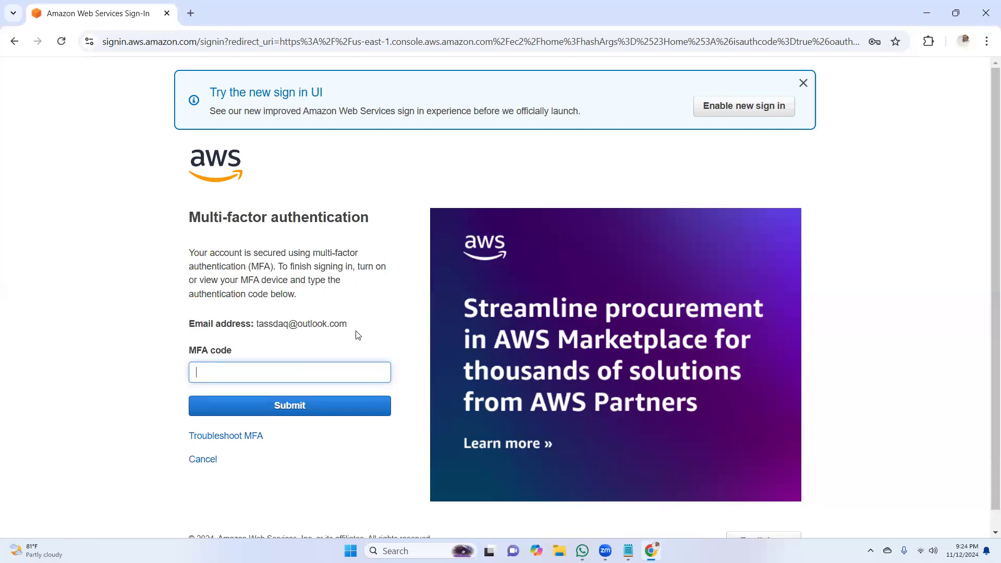
click(312, 411)
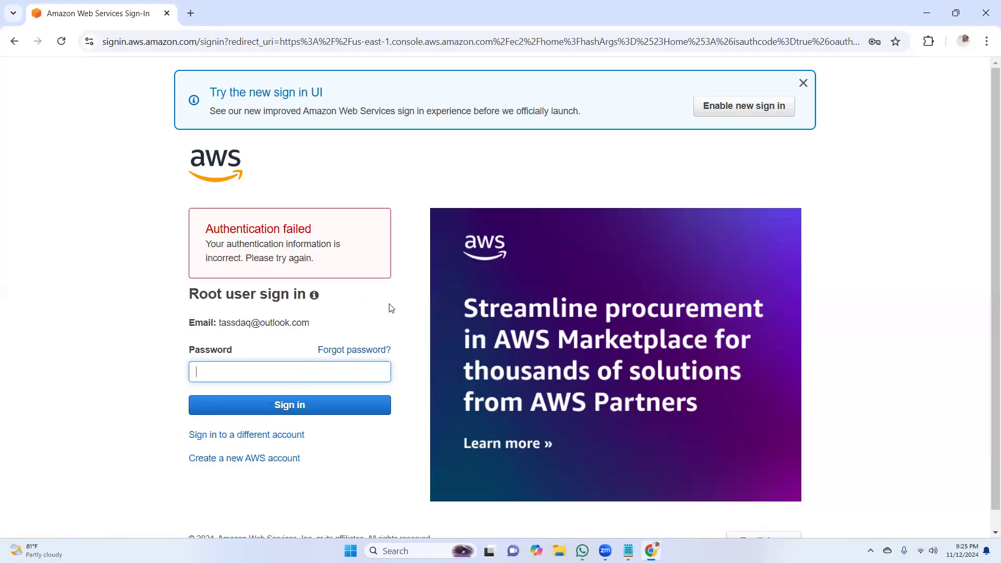
Close the sign-in tab, reopen the browser, open the AWS shortcut and continue as root user.
click(167, 13)
double_click(27, 382)
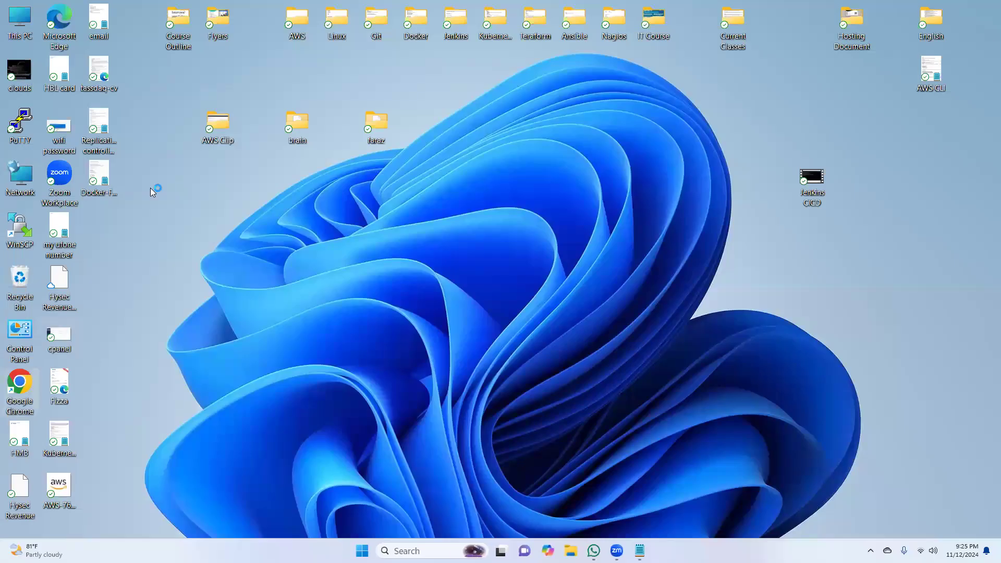
click(504, 336)
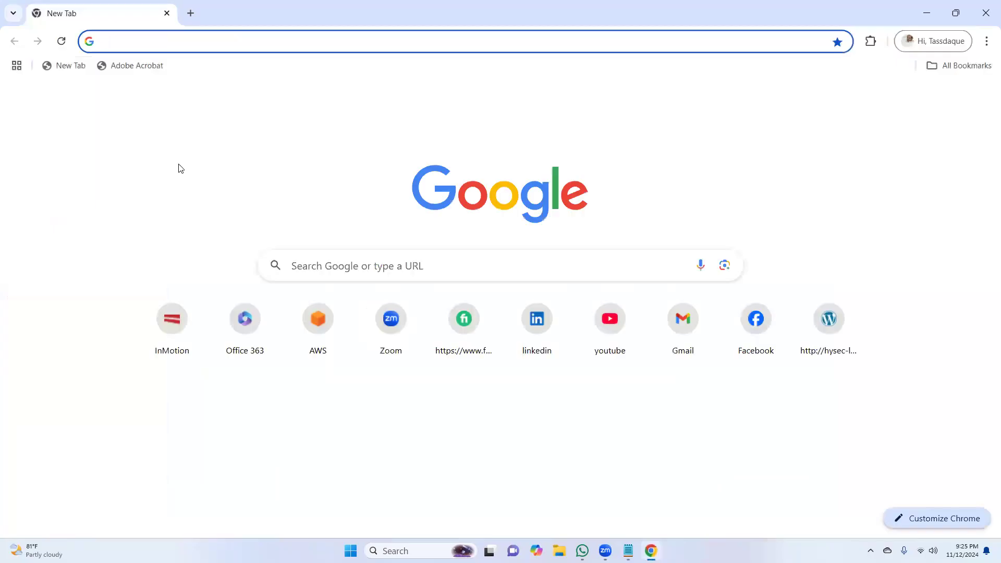
click(324, 329)
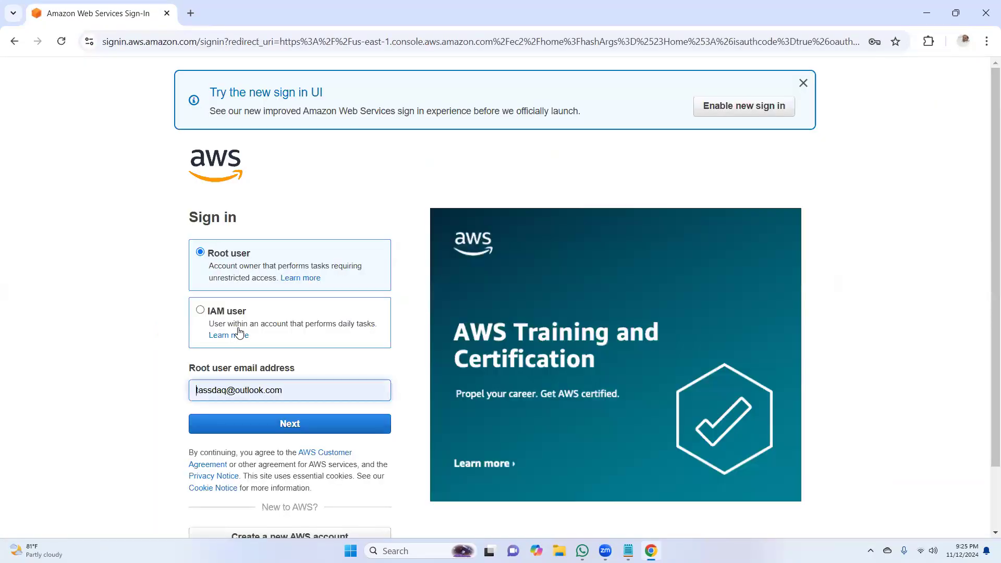
click(274, 423)
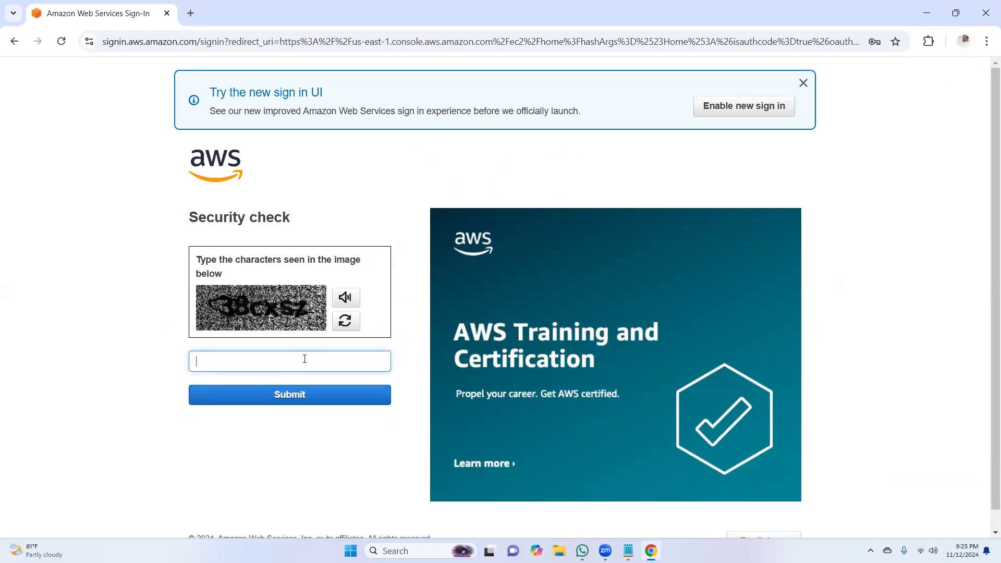
Enter the characters shown in the security check image and submit them.
text(38cxsz)
click(297, 400)
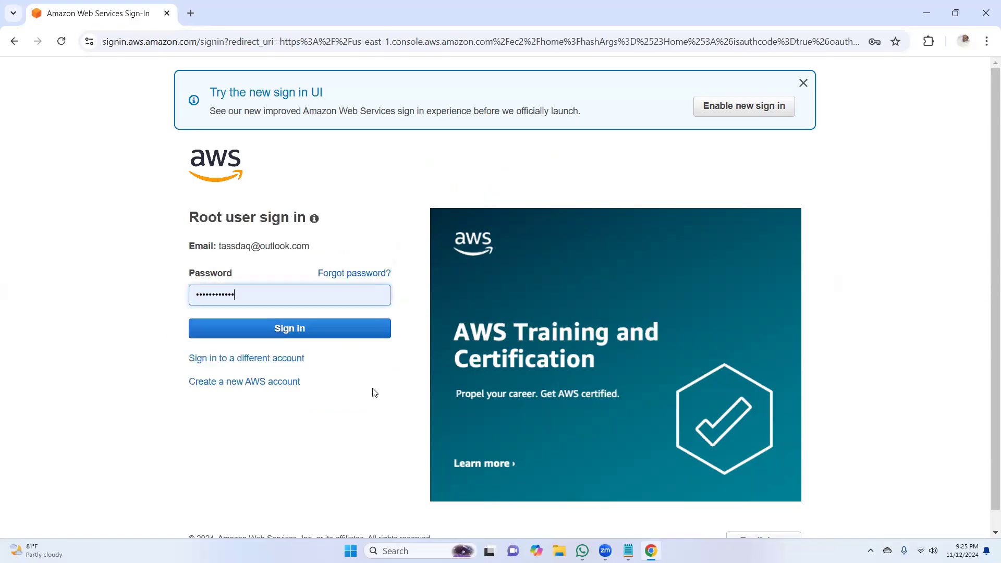
Sign in with the saved password and submit the MFA authentication code.
click(302, 330)
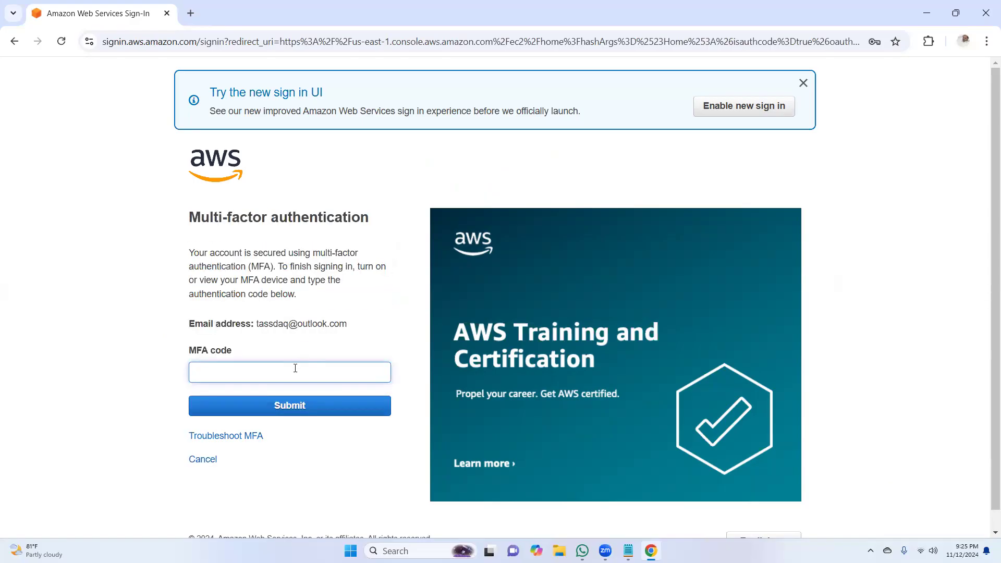
click(309, 413)
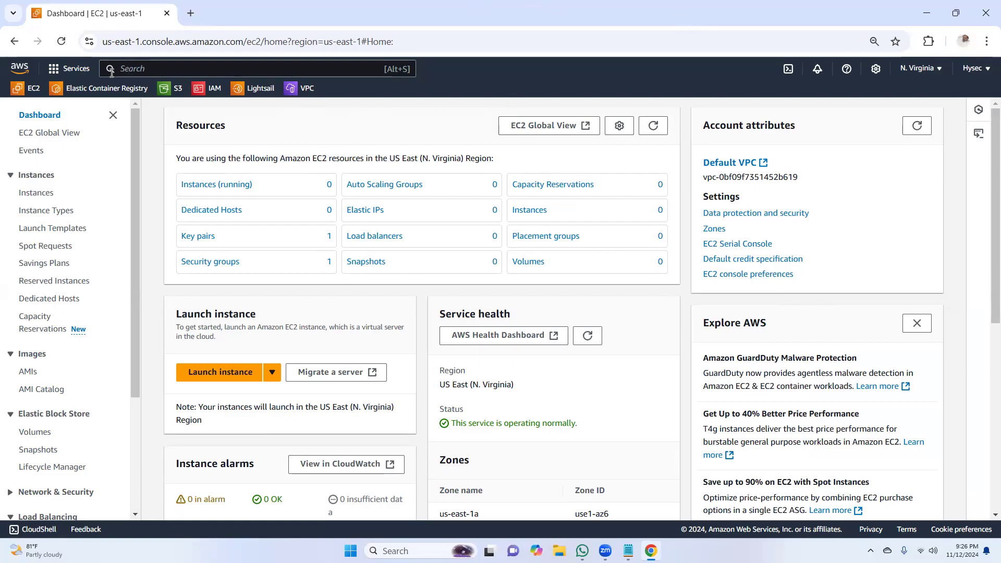
Browse the service categories in the Services menu, including Compute and Networking & Content Delivery.
click(76, 73)
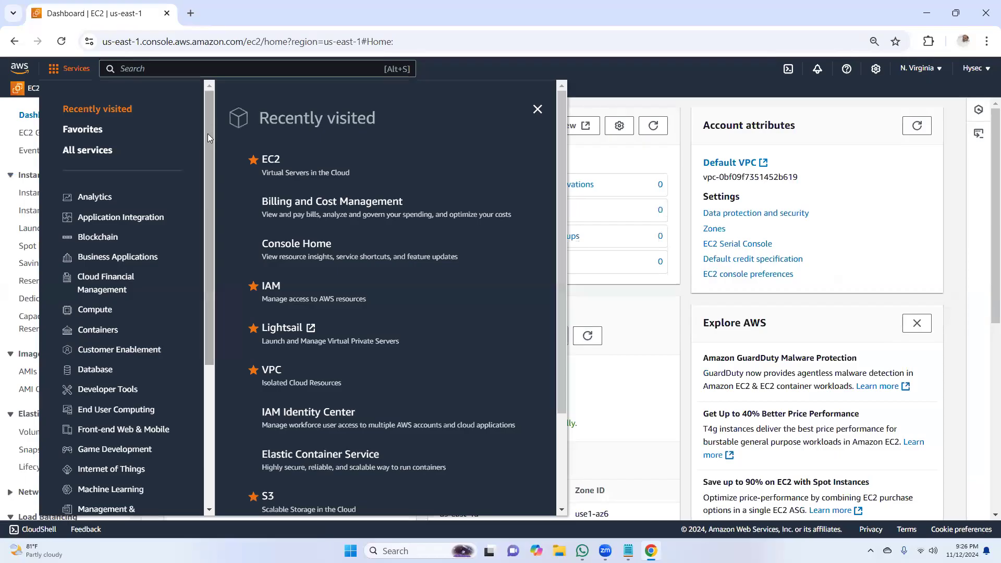
scroll(207, 138, down, 1)
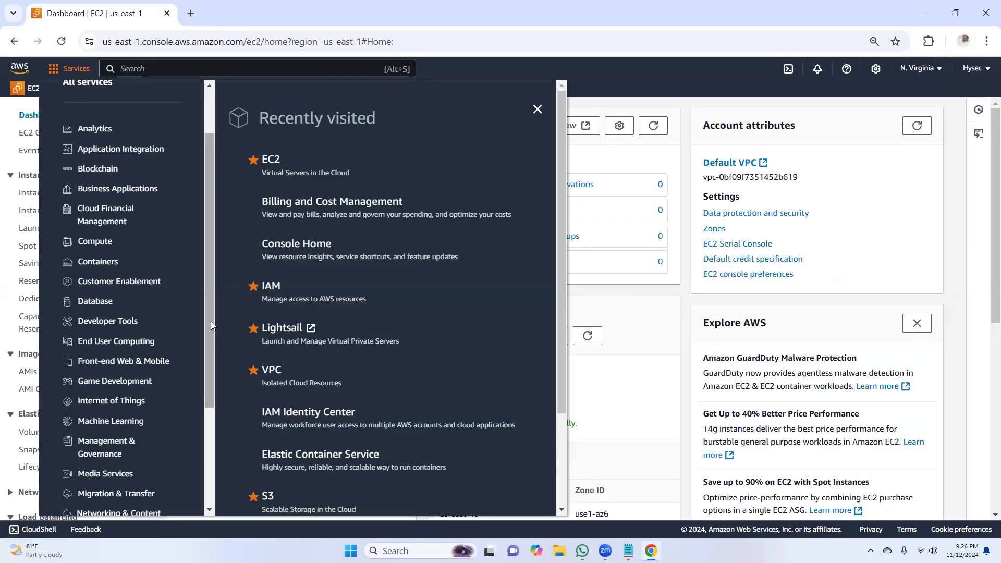
scroll(195, 428, down, 3)
scroll(202, 321, up, 2)
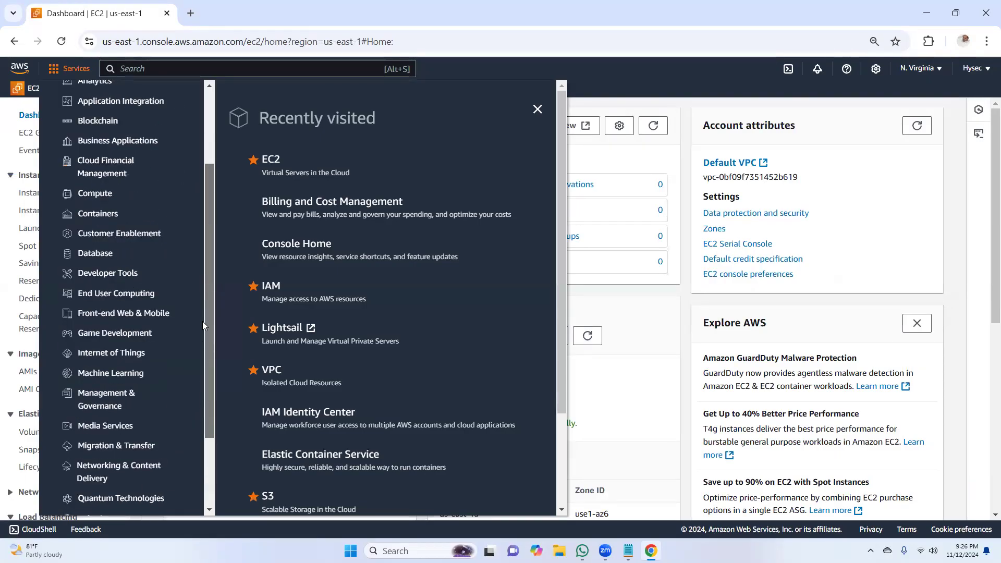
scroll(202, 322, up, 3)
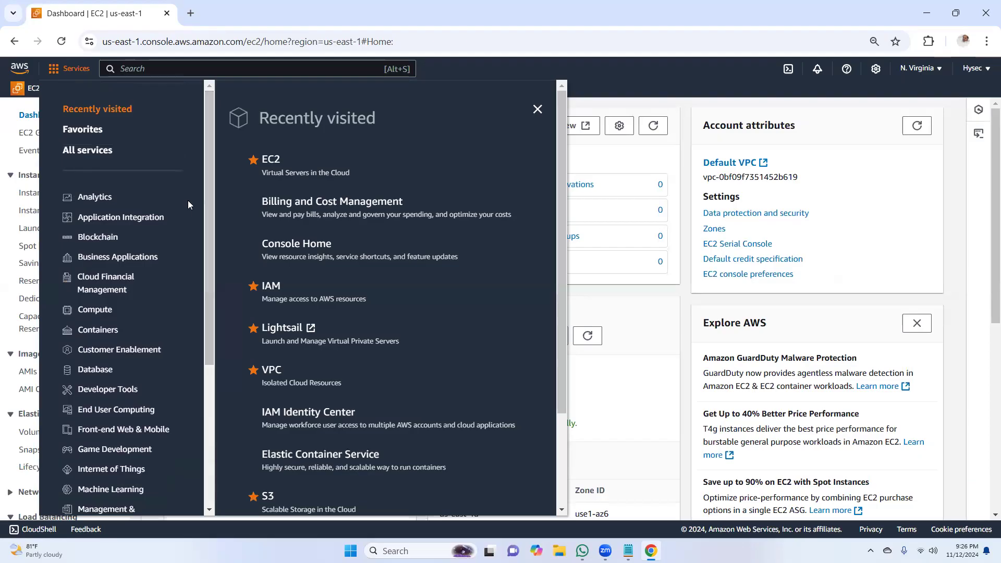
click(94, 309)
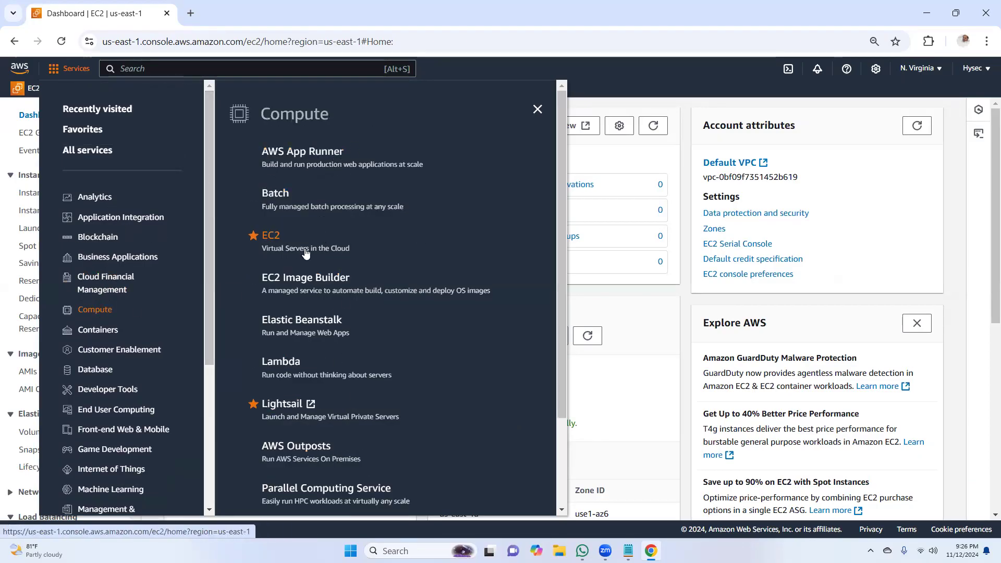
drag(208, 311, 207, 422)
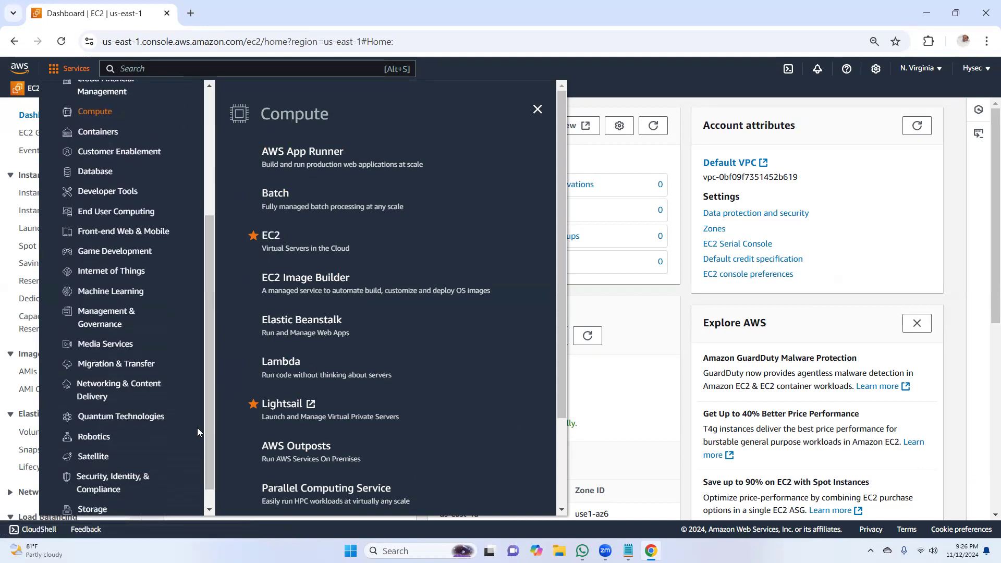
click(132, 391)
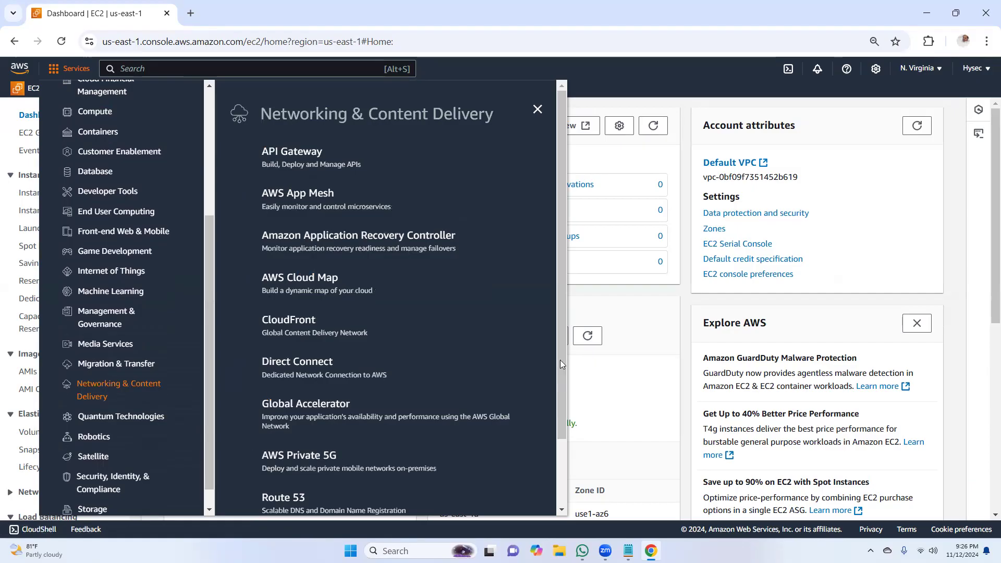
drag(556, 343, 559, 440)
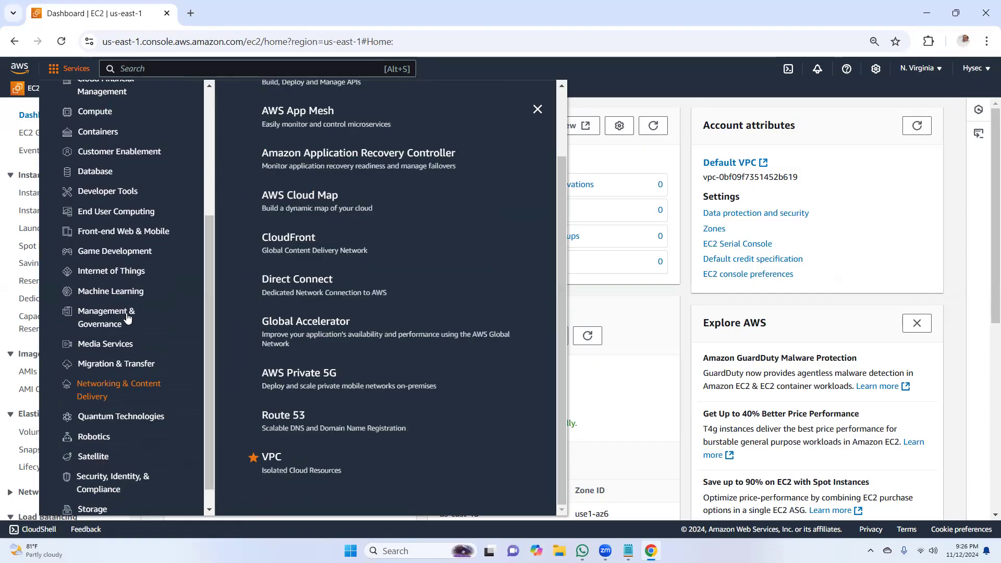
click(96, 112)
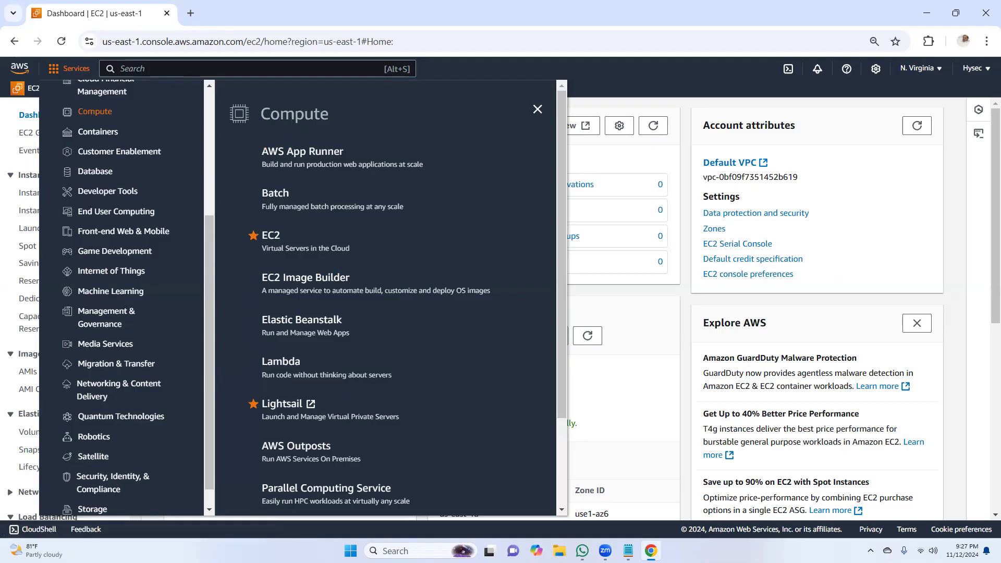
Switch to the notes and highlight the VPC - SG - EC2 line before returning to the browser.
key(alt+Tab)
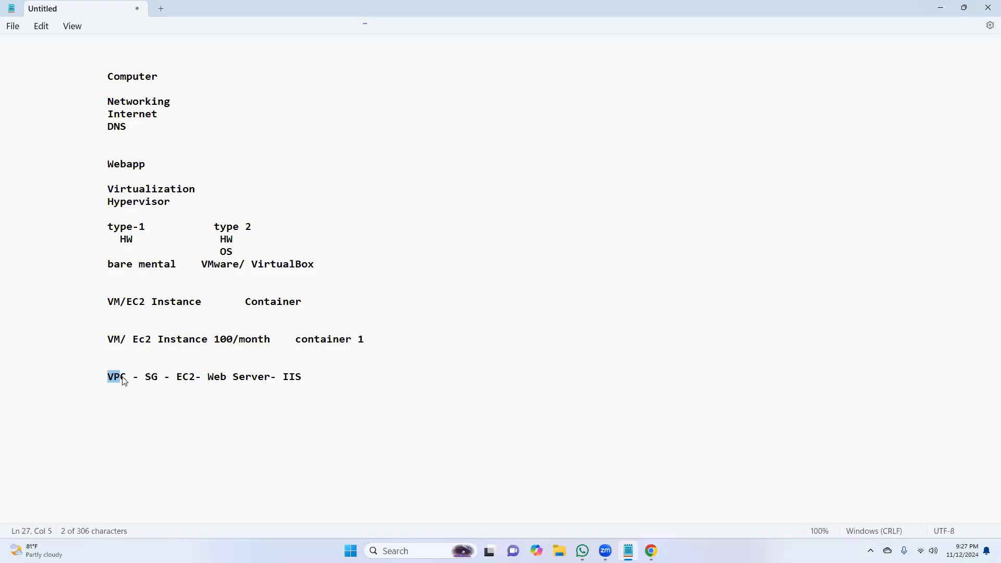
drag(145, 377, 189, 376)
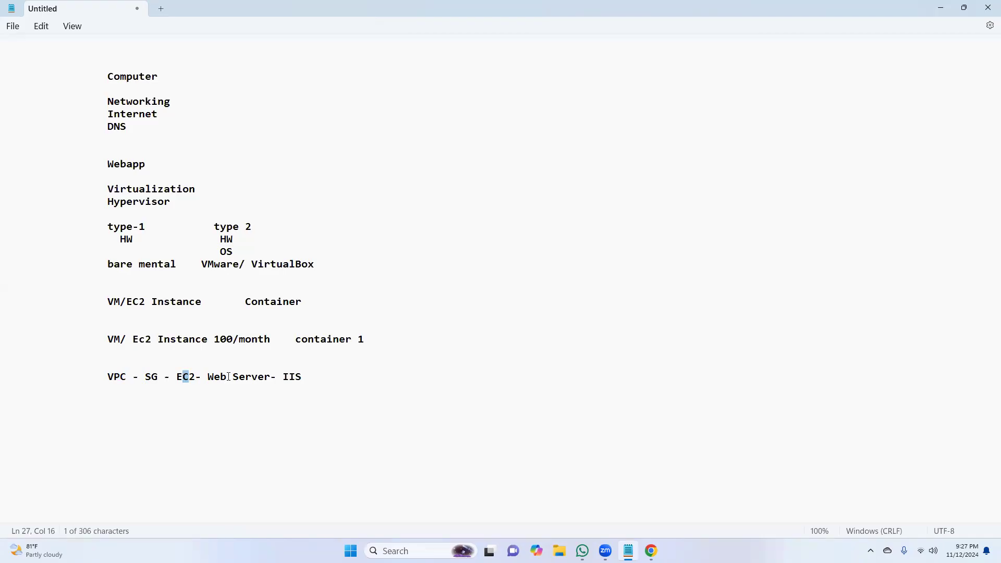
click(941, 8)
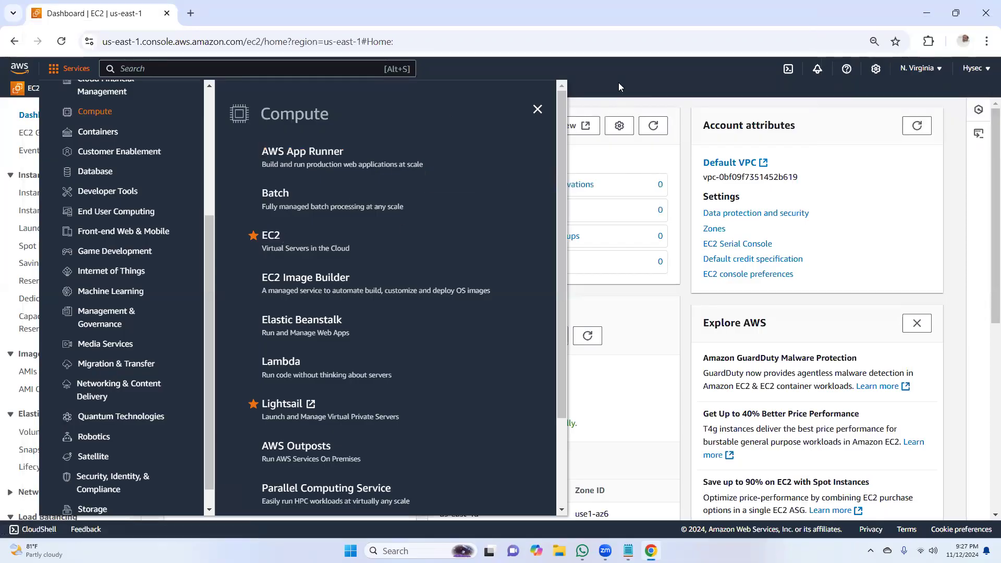
Close the Services menu and open the VPC console.
drag(562, 266, 550, 336)
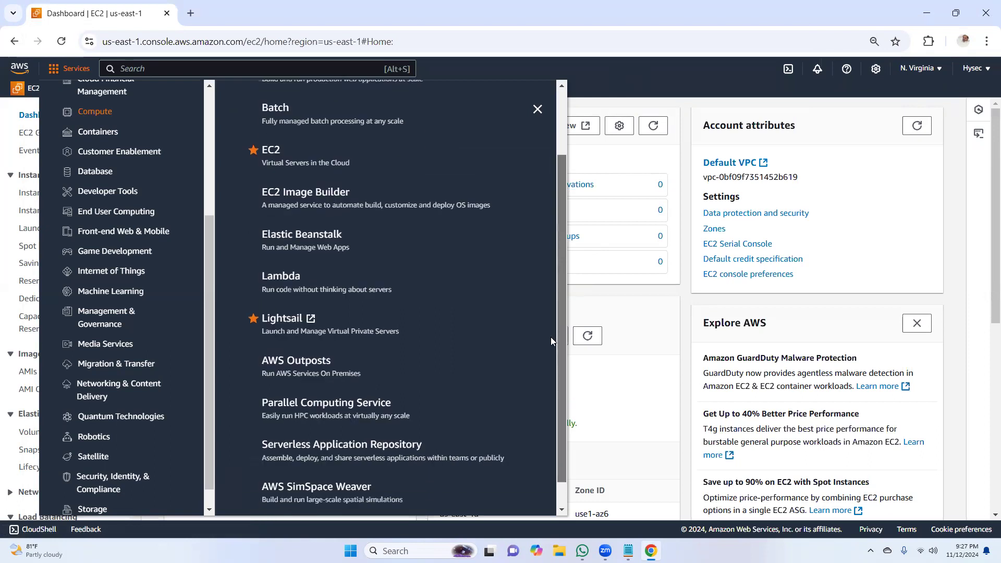
scroll(486, 263, up, 1)
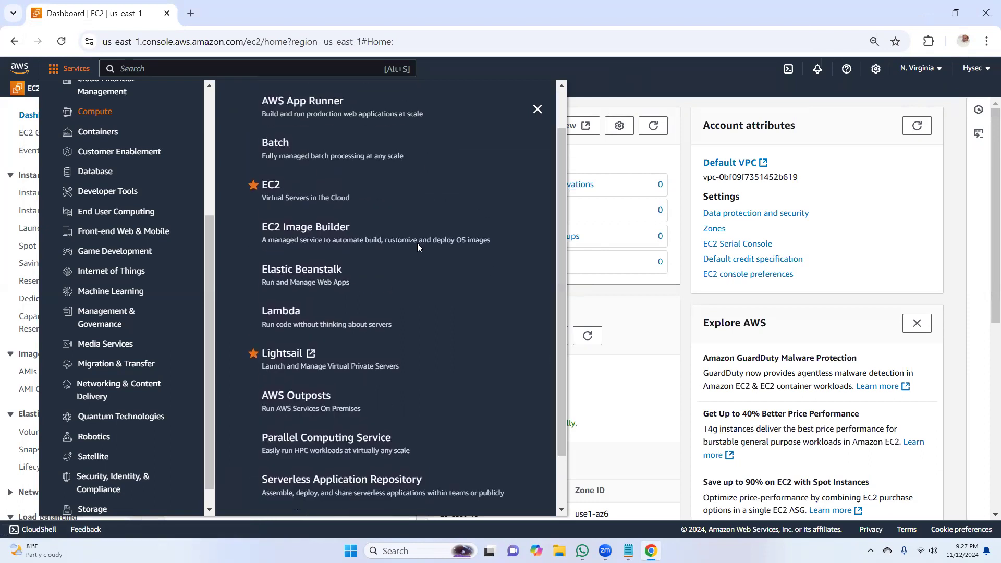
click(611, 86)
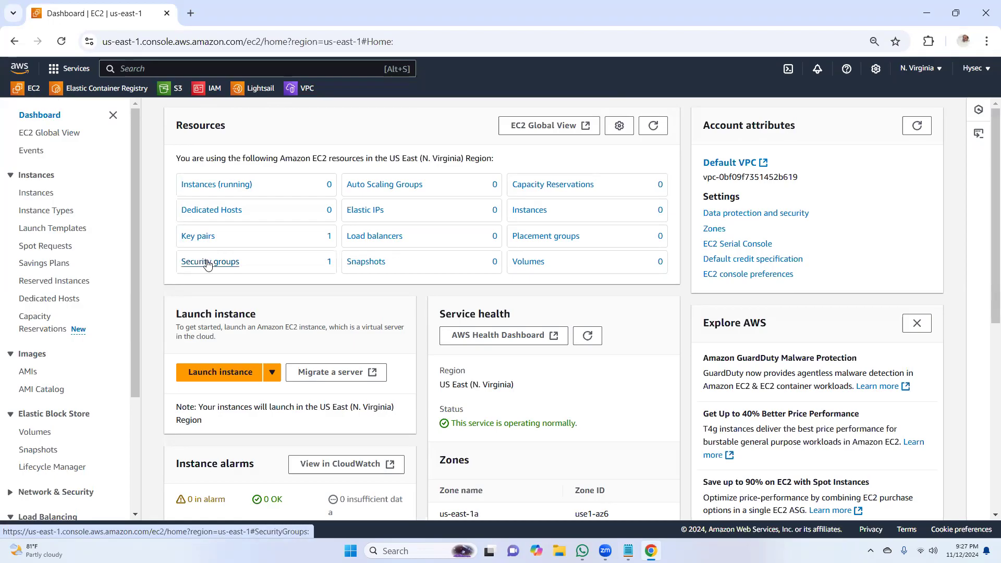
click(308, 92)
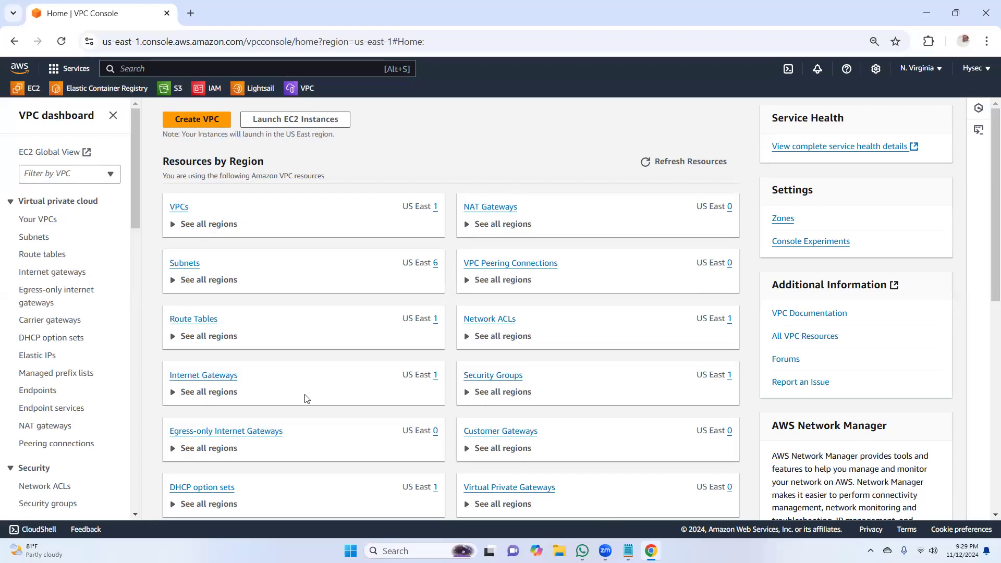
Switch to the notes and start a new indented line reading "Customized VPC - ".
key(alt+Tab)
key(Return)
key(Return)
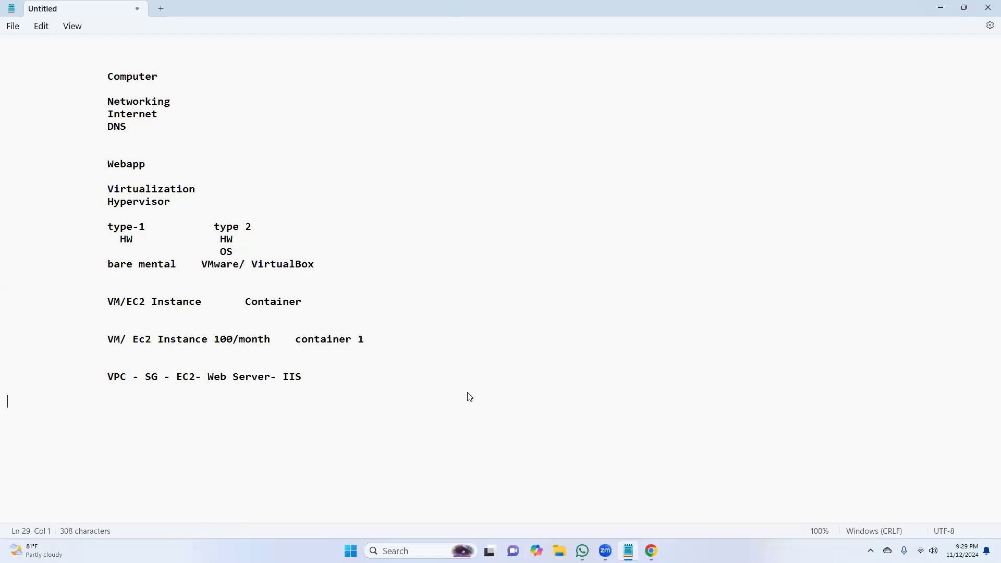
key(Tab)
key(Tab)
key(Return)
key(Tab)
key(Tab)
text(C)
text(uss)
key(BackSpace)
text(tomi)
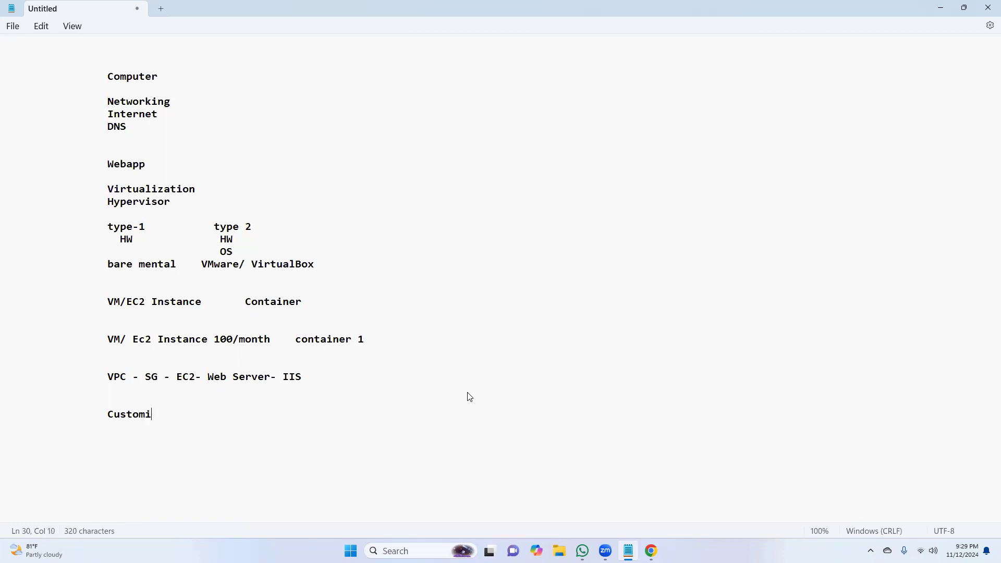
text(zed VPC -  VP)
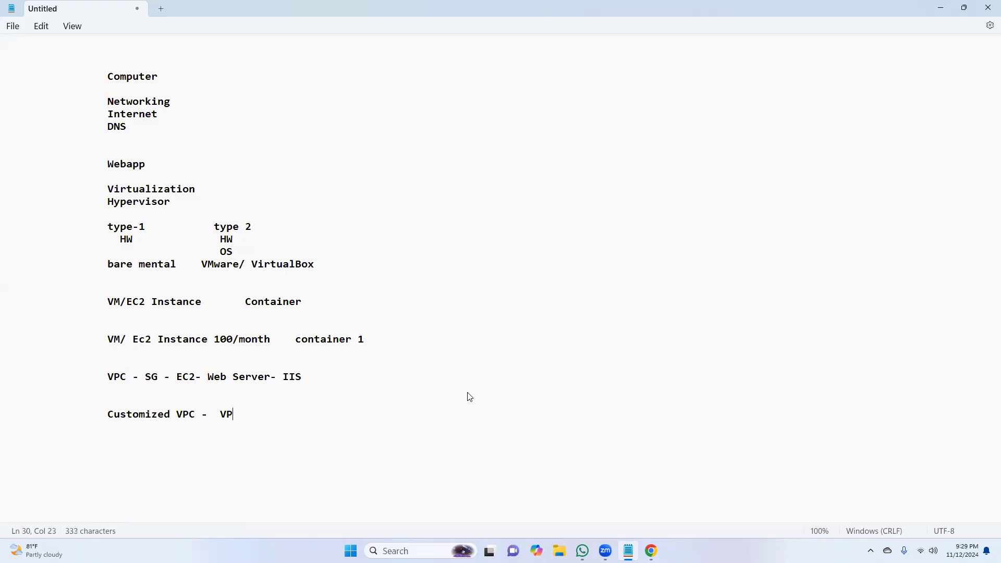
text(C IP Pool | subnet)
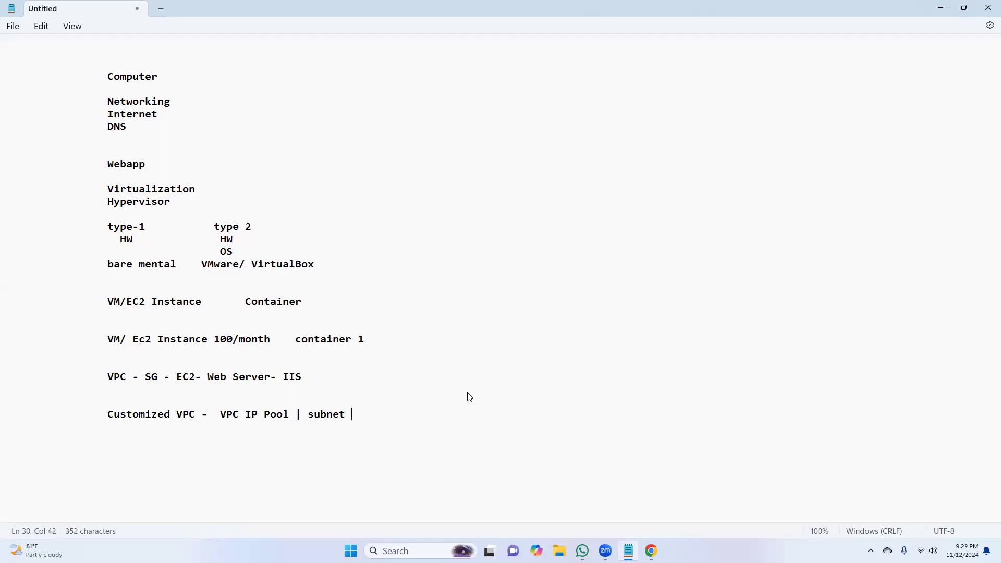
text( | Ing)
Continue the line with "VPC IP Pool | subnet | Internet Gateway".
key(BackSpace)
text(ternet Gateway )
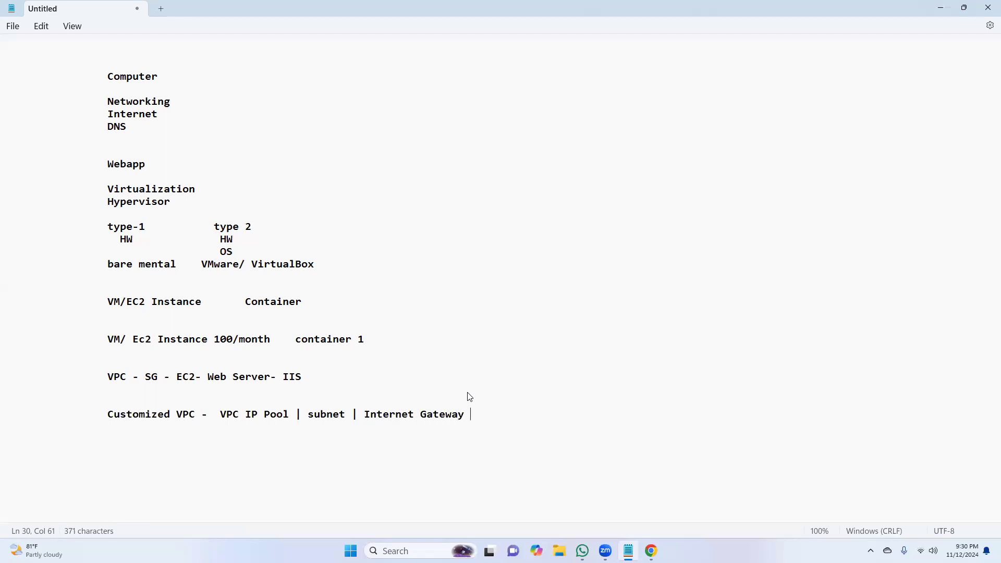
text(| Route Table)
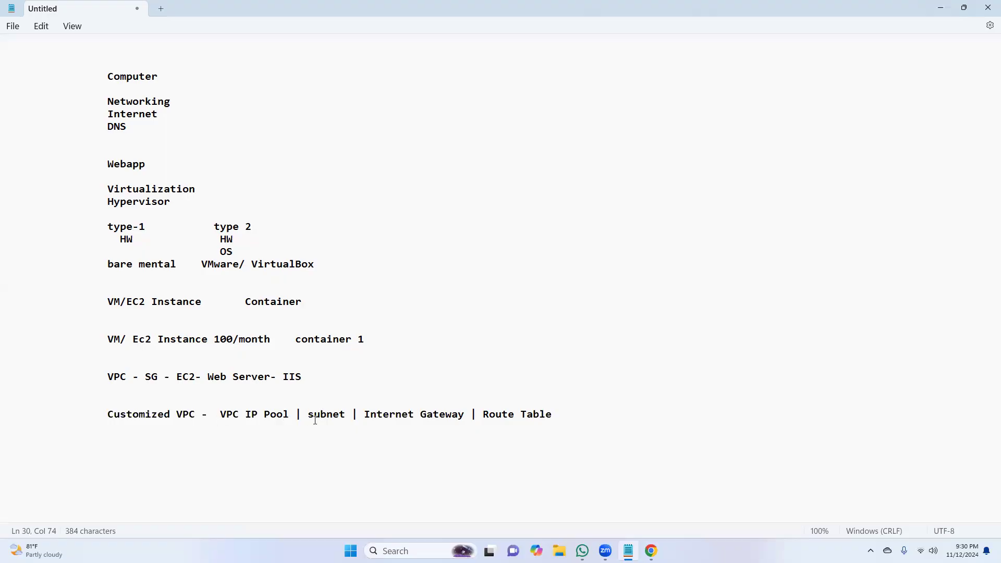
Append "| Route Table" to the line and add an indented line "SG" below it.
key(Return)
key(Tab)
text(SG)
Return to the VPC console and start creating a new VPC.
key(alt+Tab)
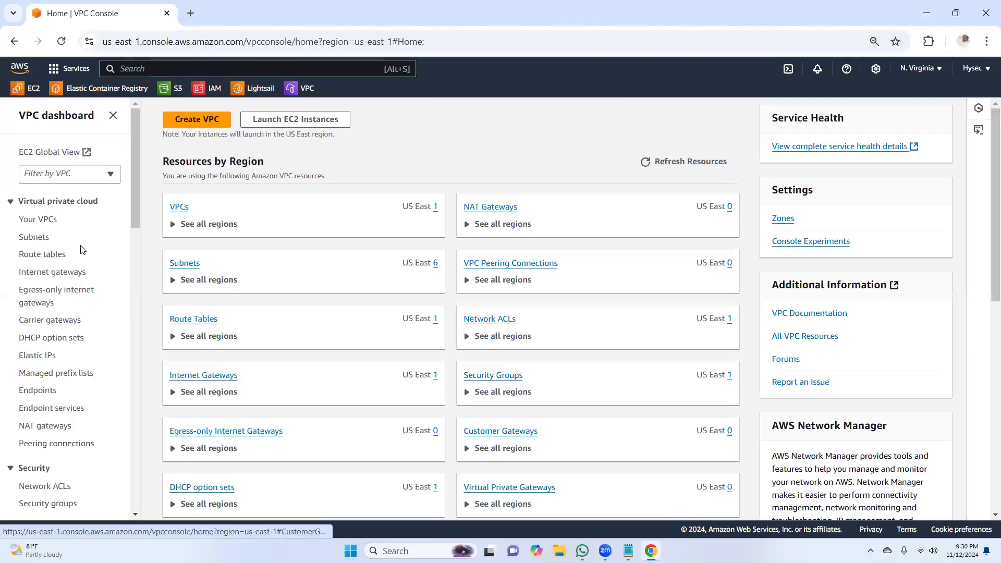
click(197, 119)
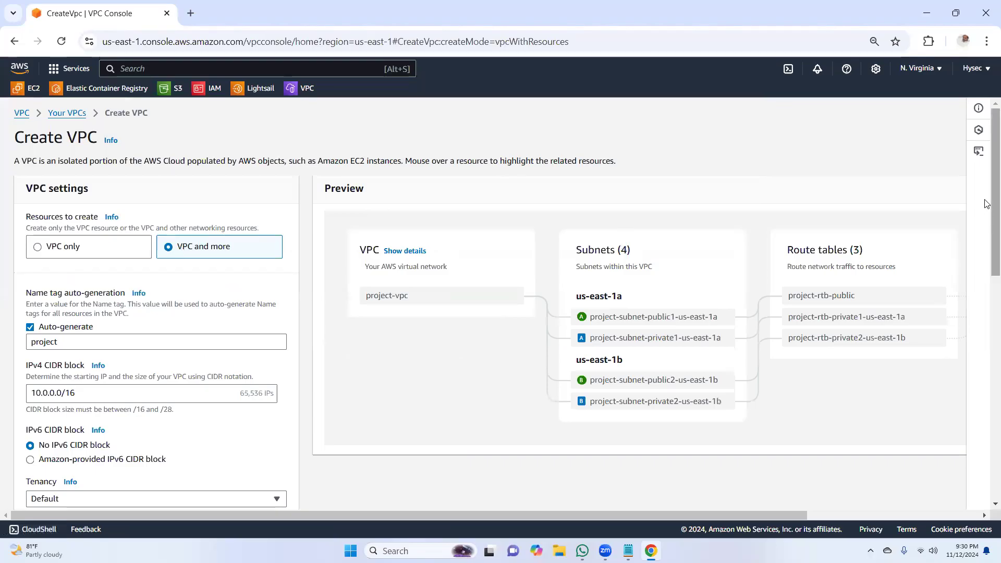
scroll(986, 221, down, 1)
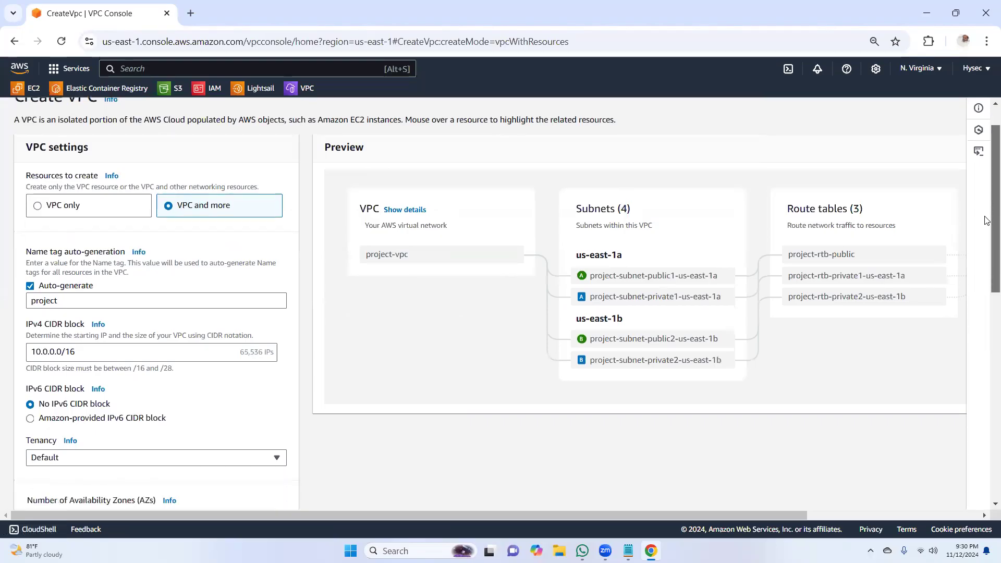
Choose to create only a VPC and name it with the user's name followed by "-VPC".
click(37, 206)
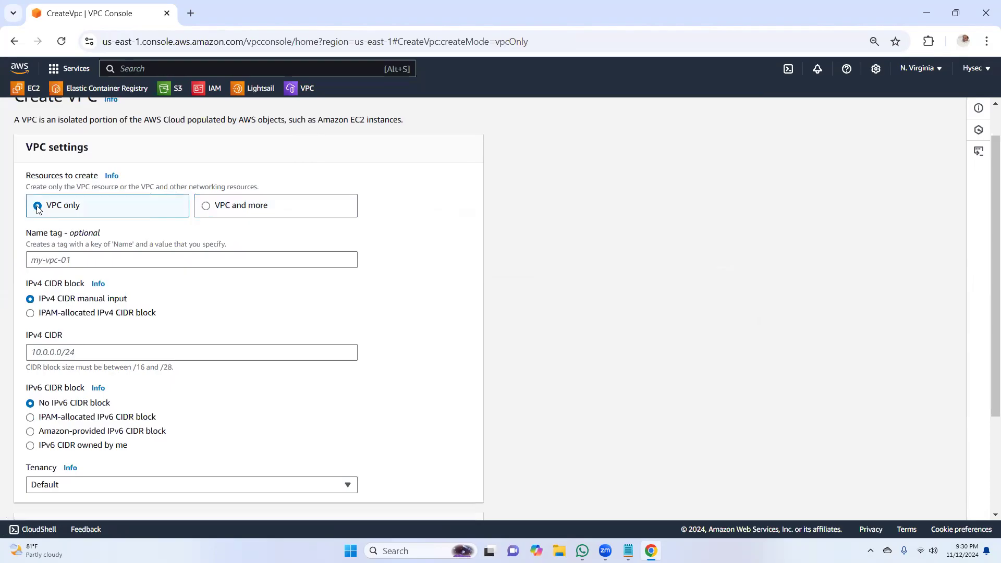
click(96, 256)
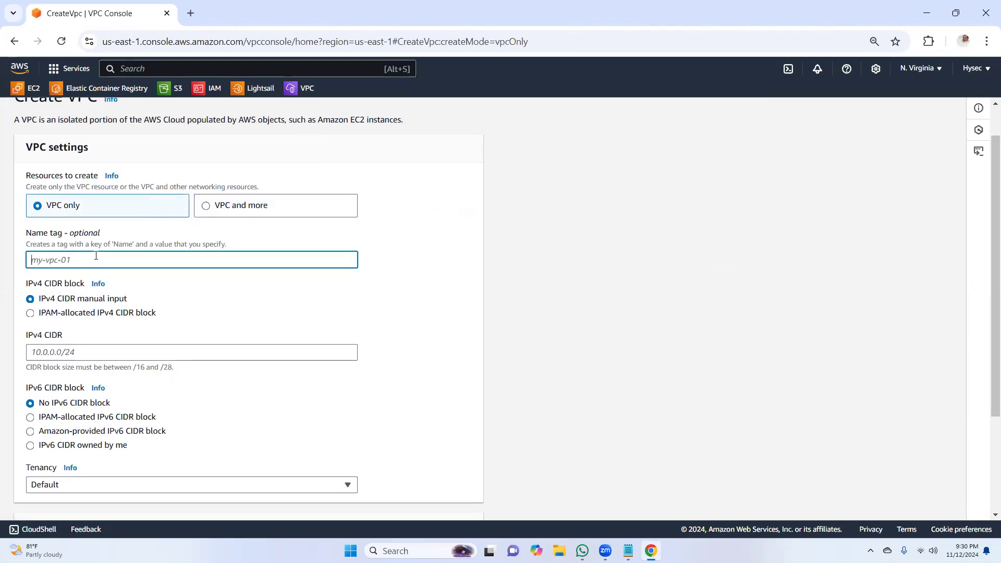
text(Asma-)
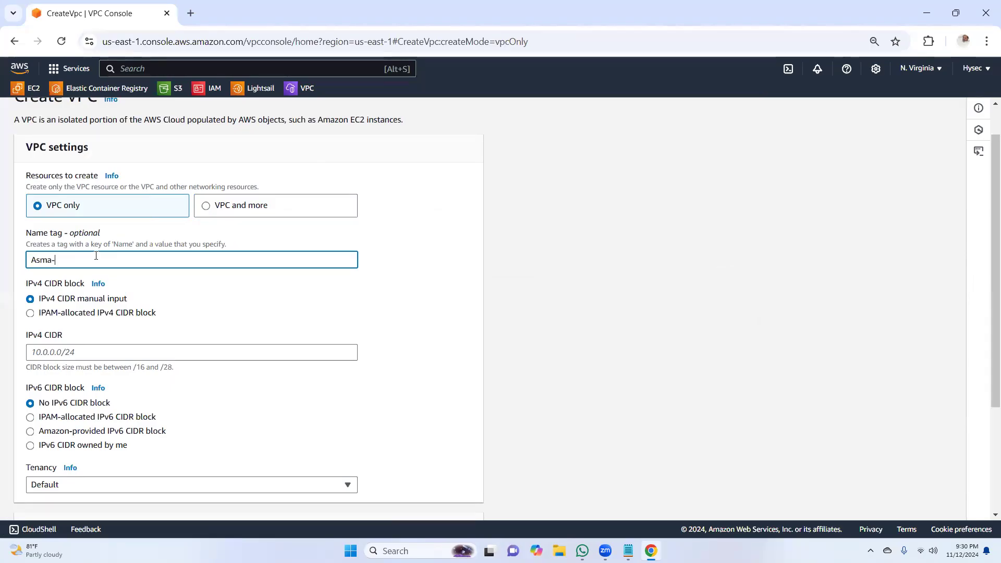
text(VPC)
click(113, 352)
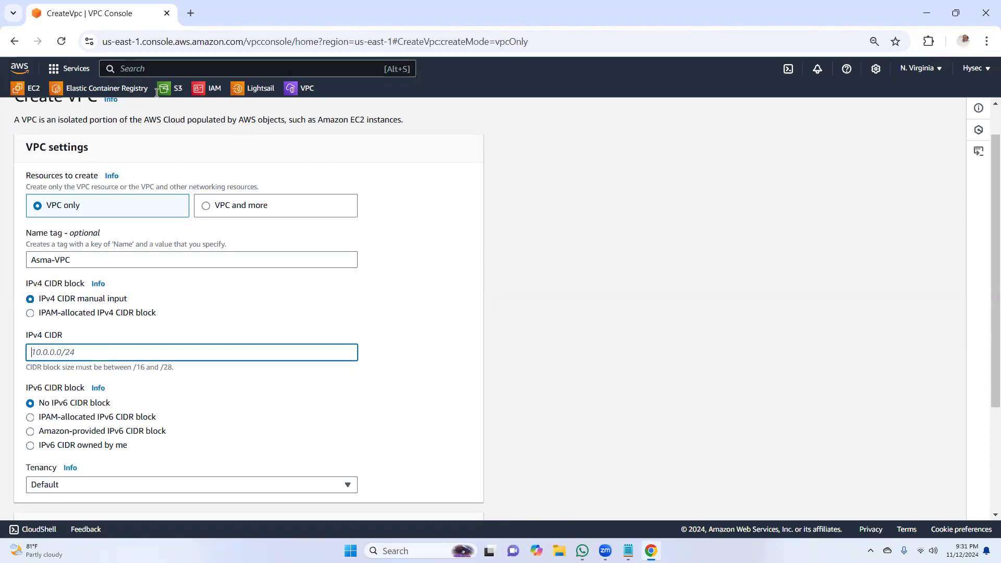
In the notes, add a new line under DNS reading "CIDR / Classless Classfull".
key(alt+Tab)
click(151, 127)
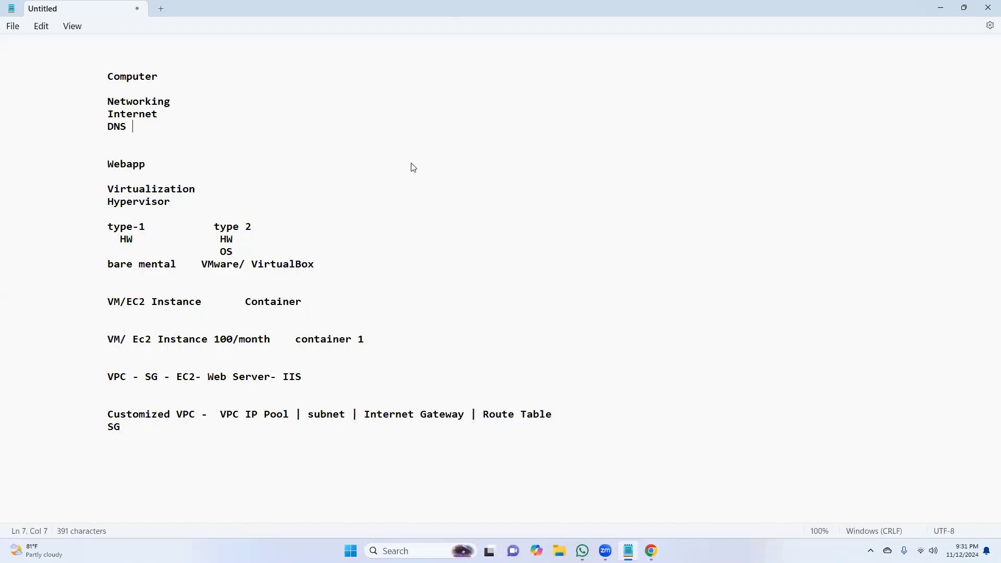
key(Return)
key(Tab)
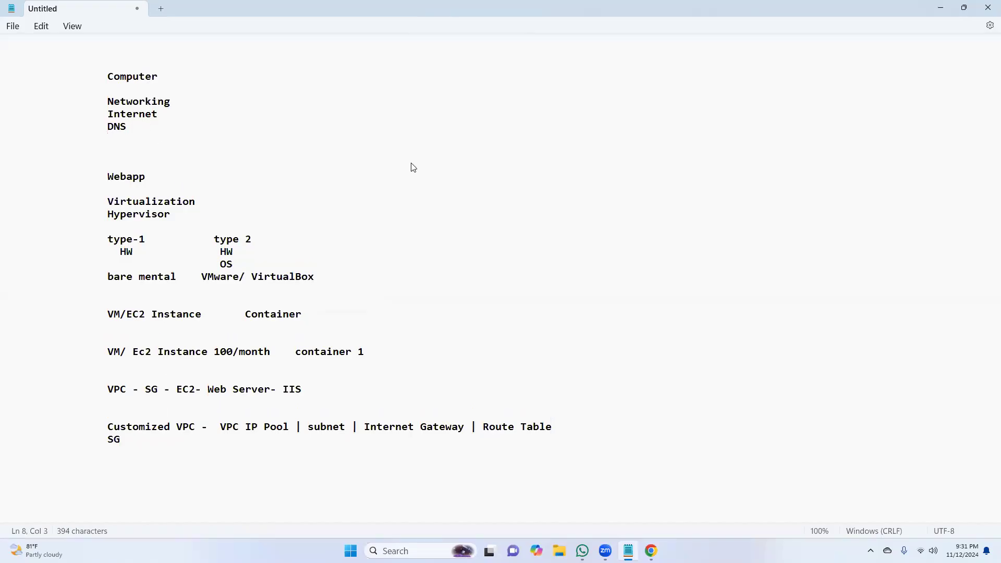
text(CIDR / Class Less )
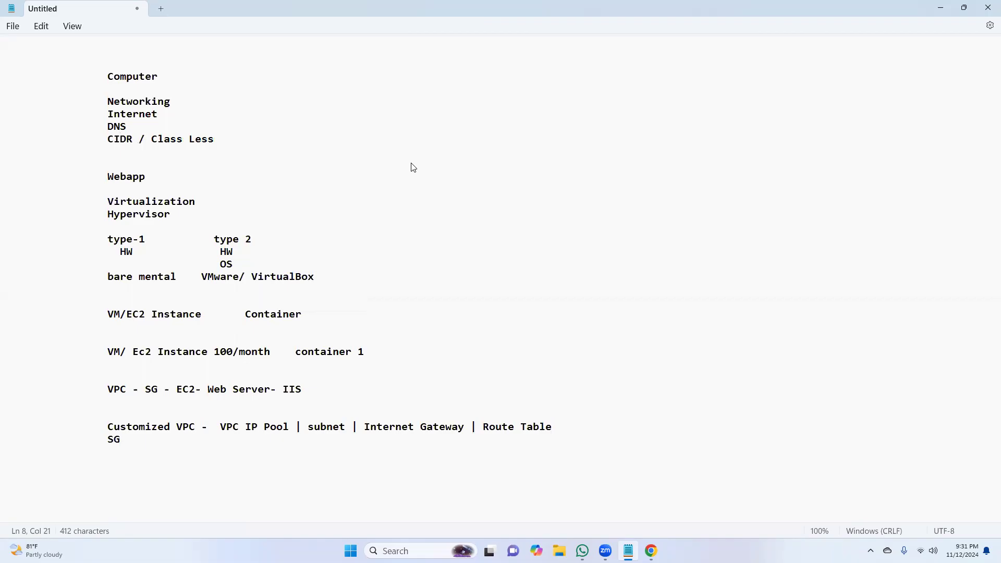
text(/)
key(BackSpace)
key(BackSpace)
key(BackSpace)
key(BackSpace)
key(BackSpace)
key(BackSpace)
text(less Classfull)
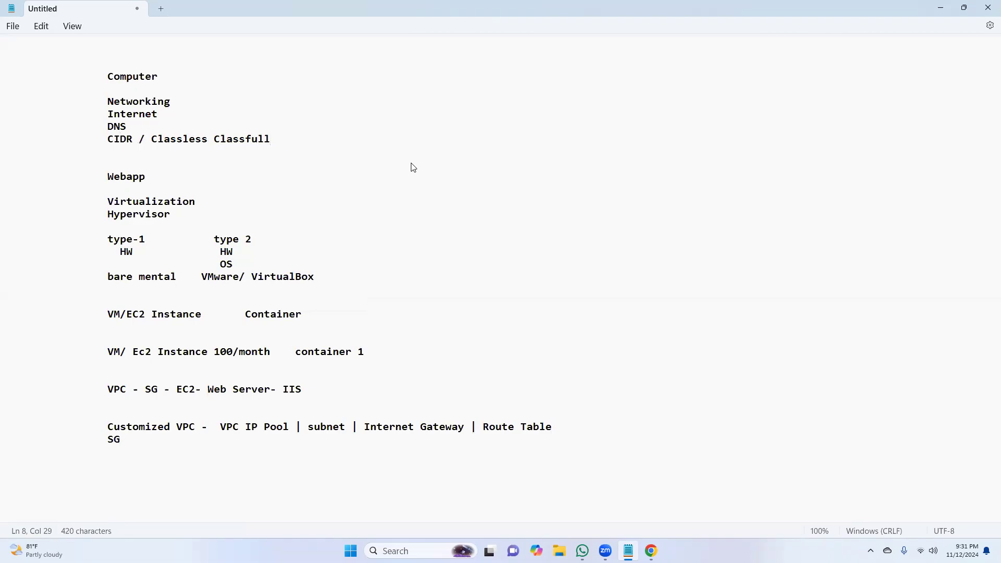
Prefix the notes line with "Subnetting", fixing its spelling with the suggestion.
key(Left)
key(Left)
key(Left)
key(Left)
key(Left)
key(Left)
key(Left)
key(Left)
key(Left)
key(Left)
key(Left)
key(Left)
key(Left)
key(Left)
key(Left)
key(Left)
key(Left)
key(Left)
key(Left)
text(Subne)
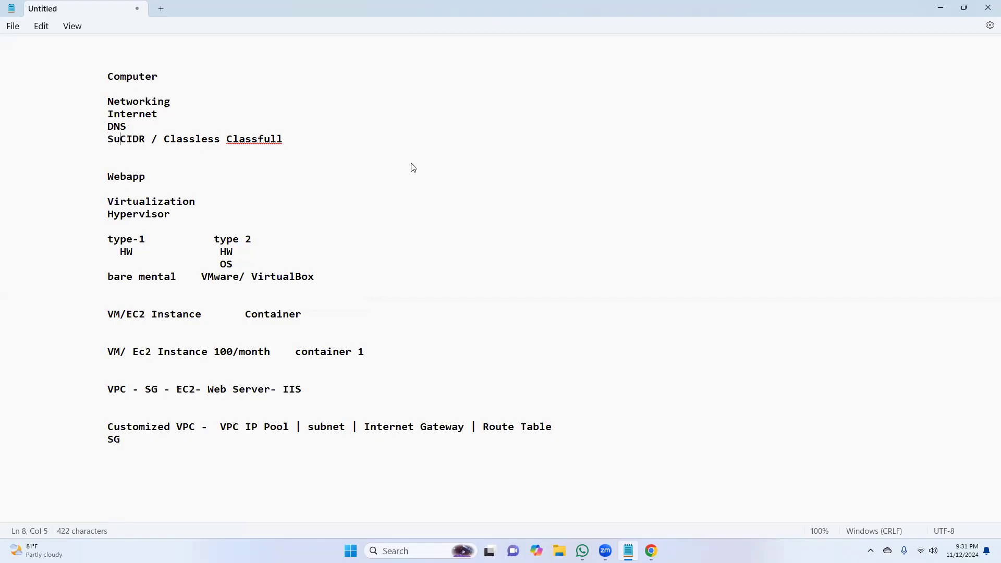
text(ting)
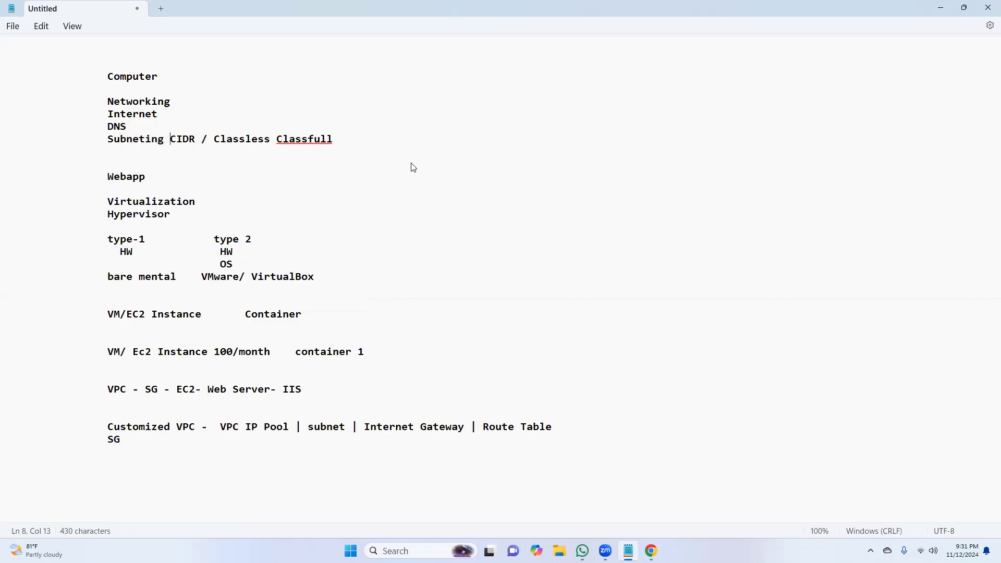
key(Left)
key(Left)
key(Left)
key(Left)
key(Left)
right_click(138, 142)
mouse_move(184, 158)
click(325, 157)
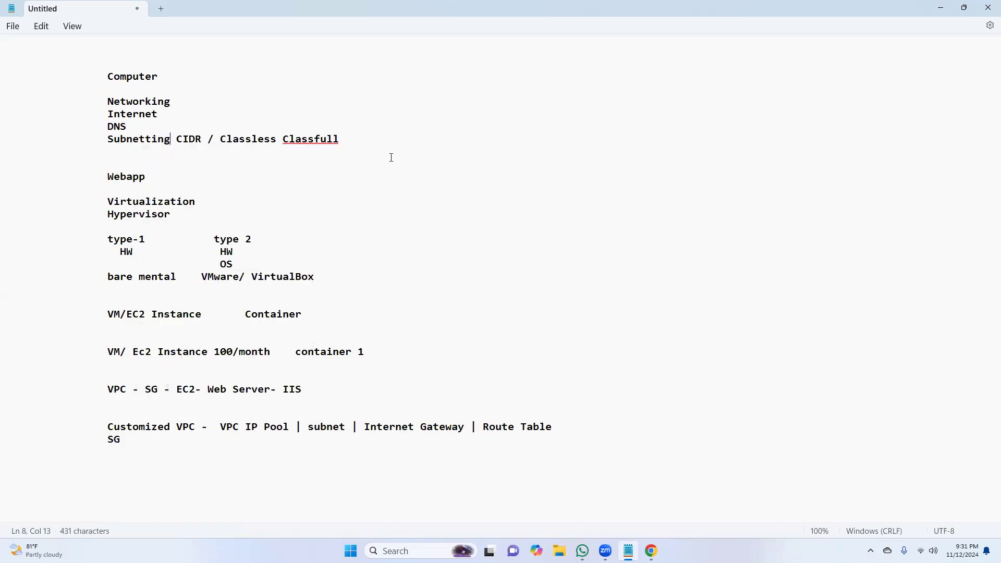
Correct the spelling of "Classfull" to "Classful" in the notes.
right_click(319, 141)
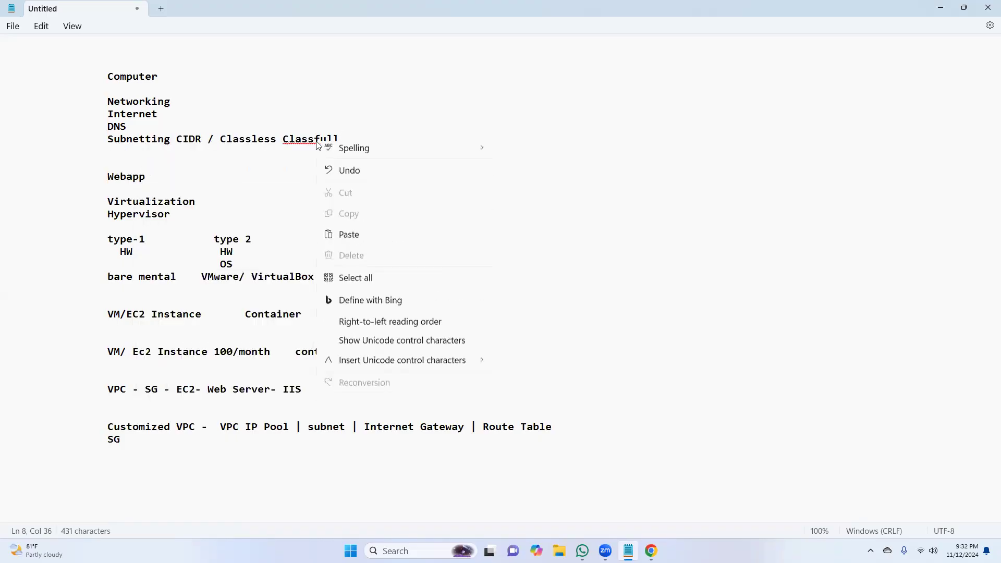
mouse_move(352, 155)
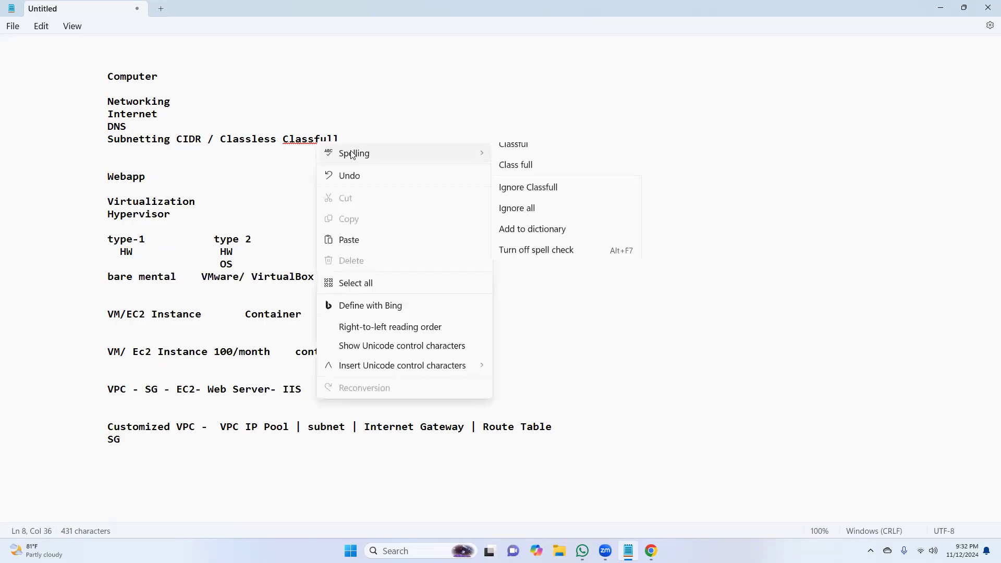
click(505, 151)
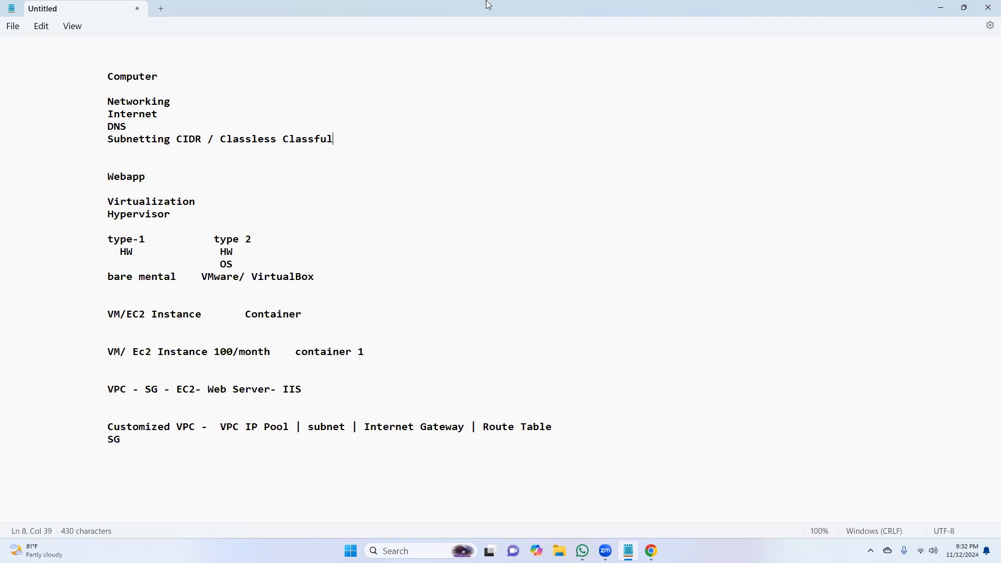
Return to the console, set the VPC's IPv4 CIDR to 1.0.0.0/16 and create the VPC.
key(alt+Tab)
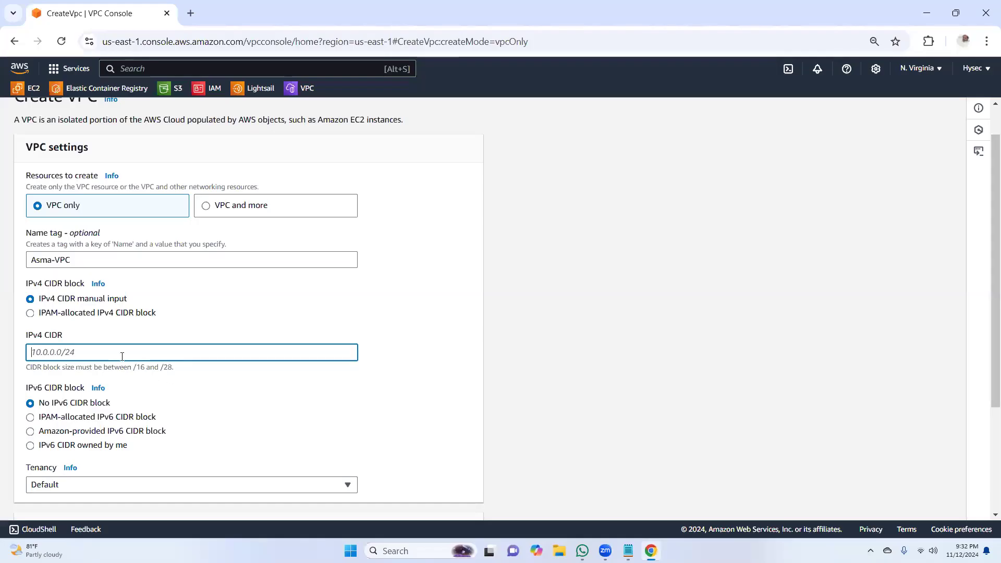
text(1.1.)
key(BackSpace)
text(0)
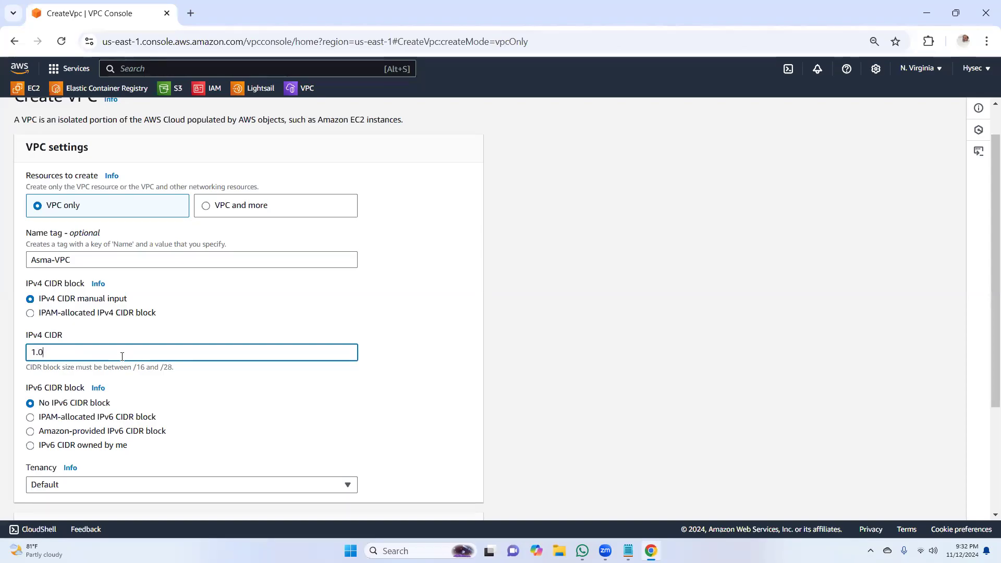
text(.0.0/16)
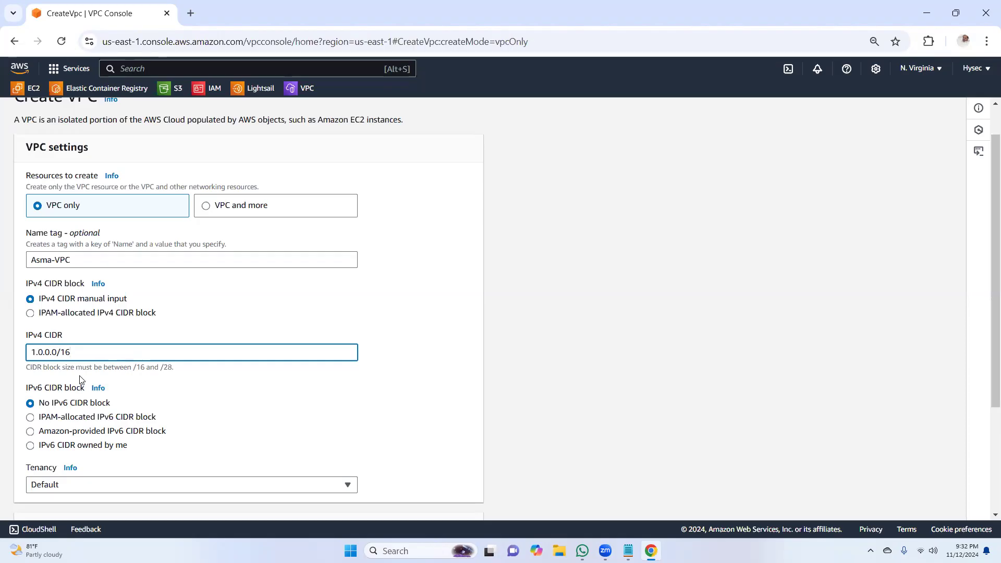
scroll(985, 284, down, 3)
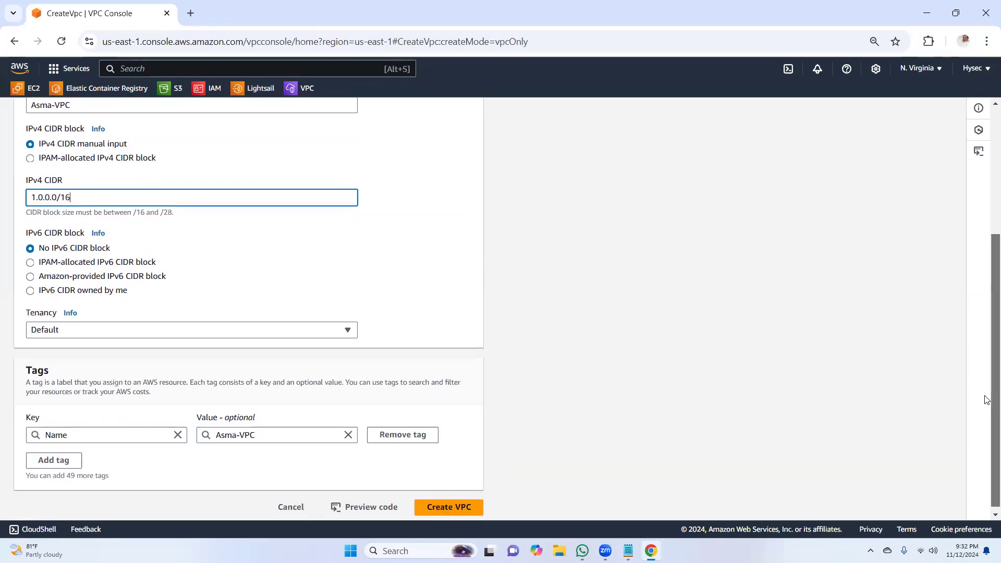
click(449, 507)
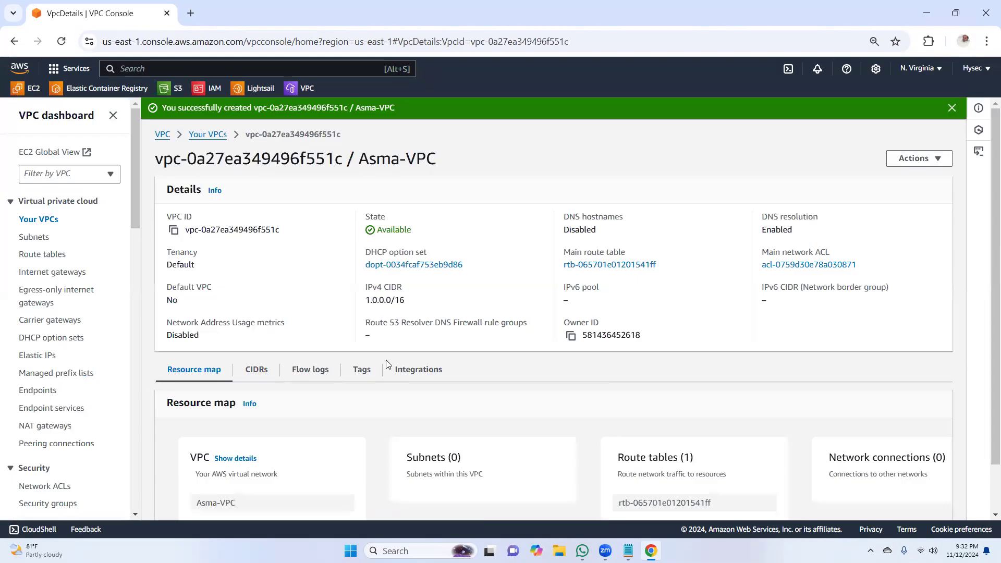
Start creating a subnet in the new VPC and name it with the user's name followed by "-Subnet".
key(alt+Tab)
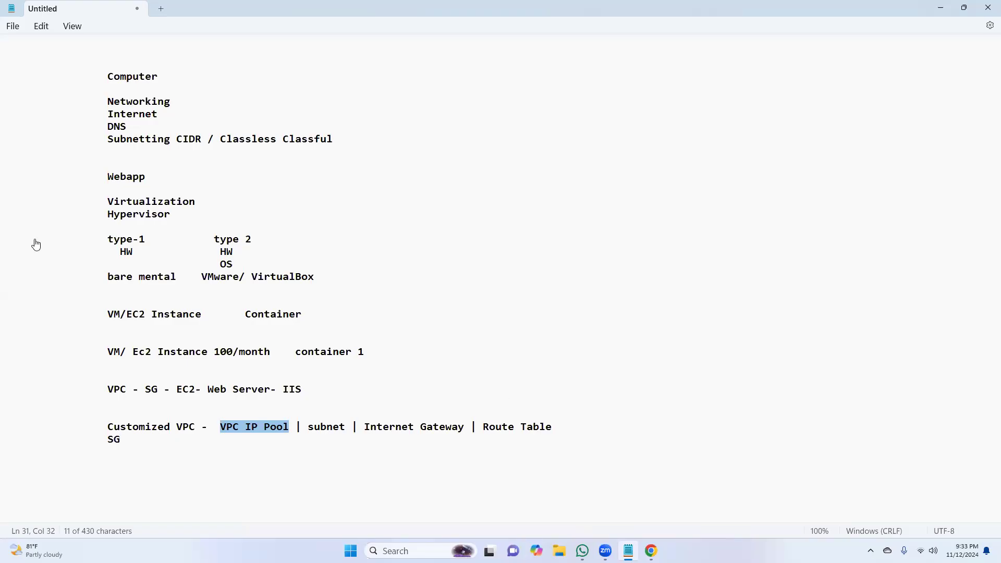
key(alt+Tab)
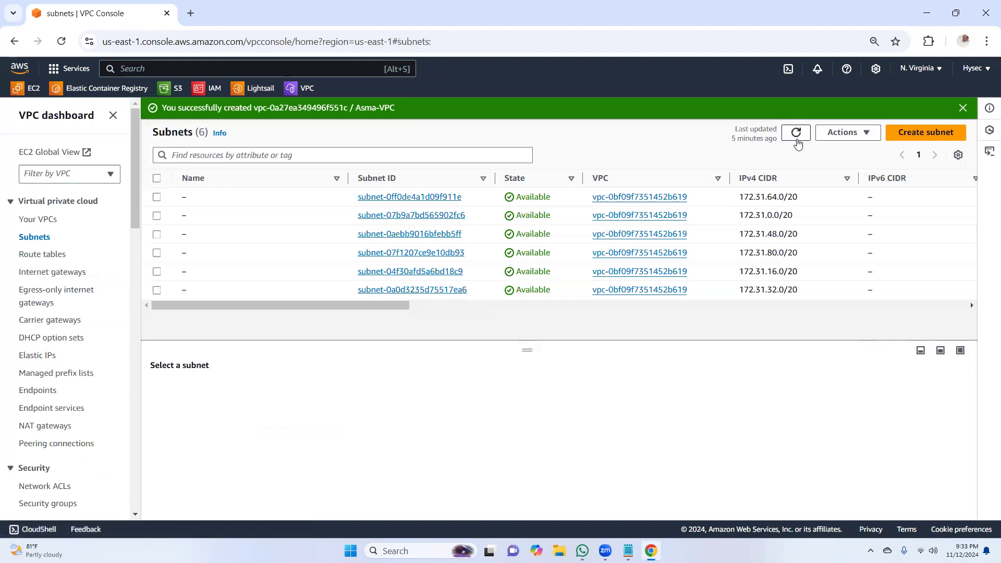
click(933, 137)
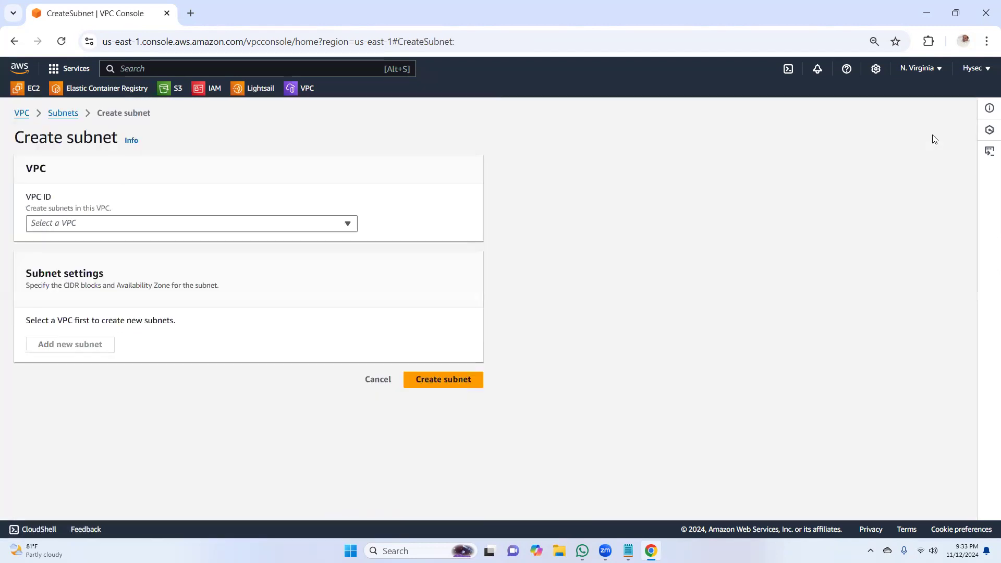
click(271, 226)
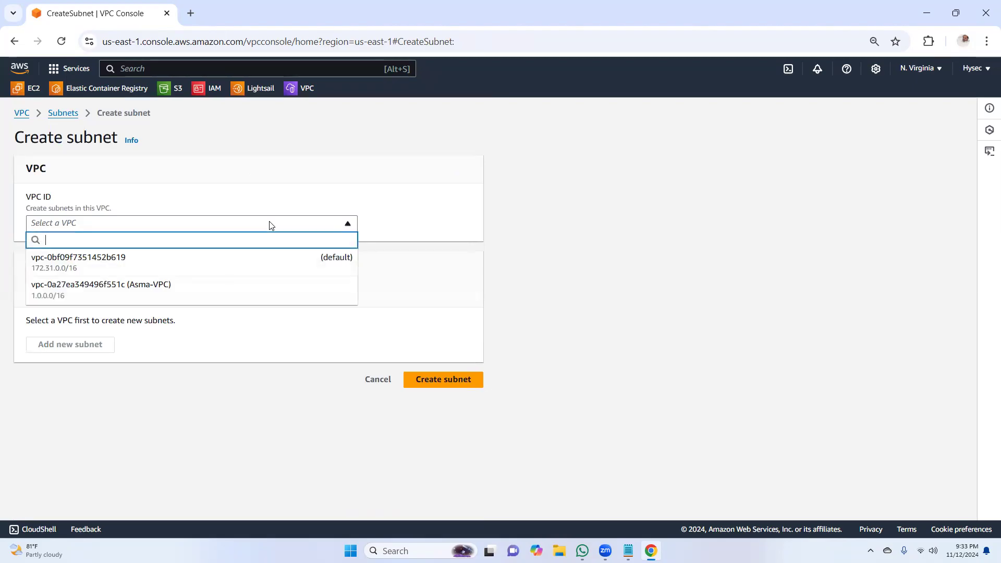
click(247, 290)
scroll(987, 252, down, 1)
scroll(987, 253, down, 3)
click(105, 245)
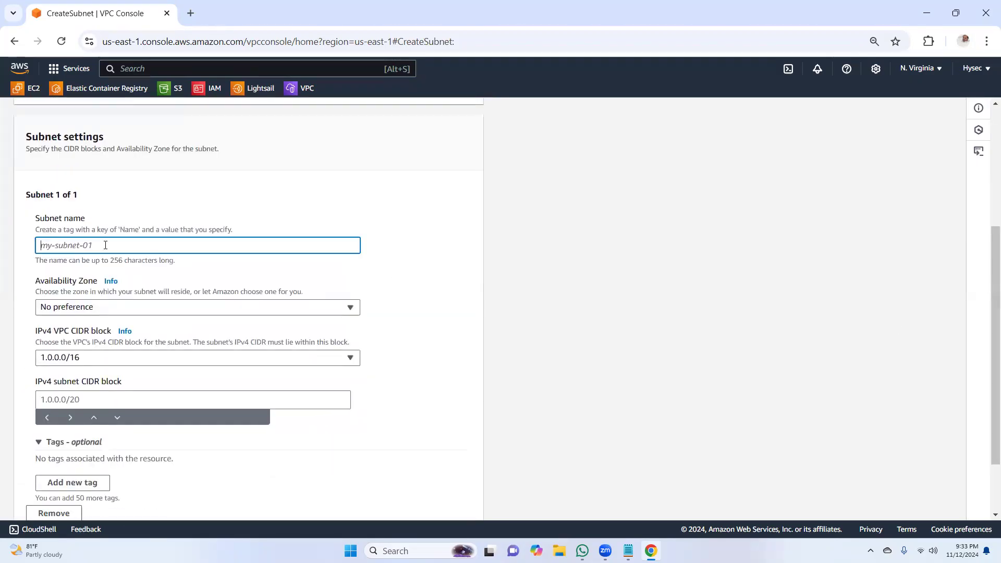
text(Asma)
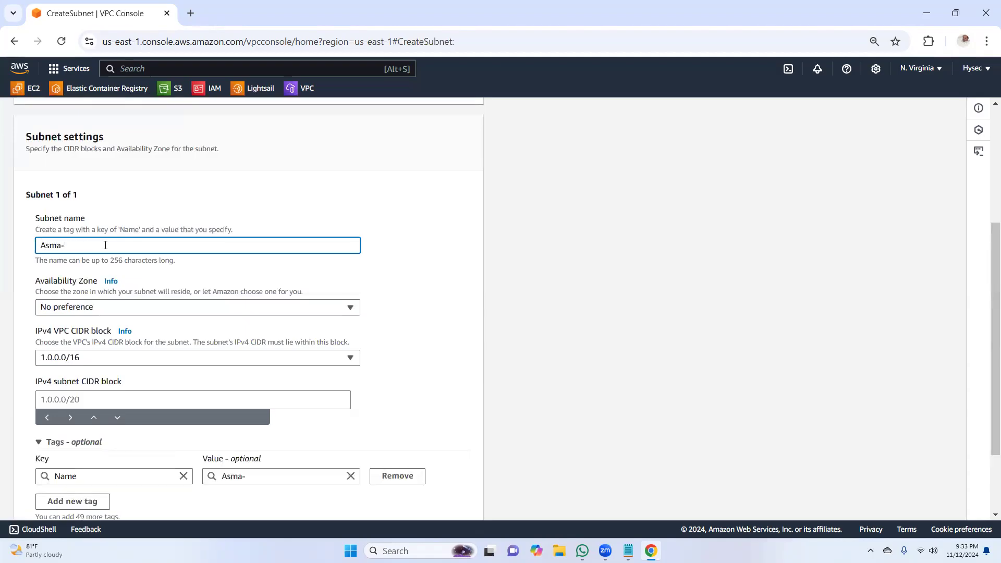
text(-Subnet)
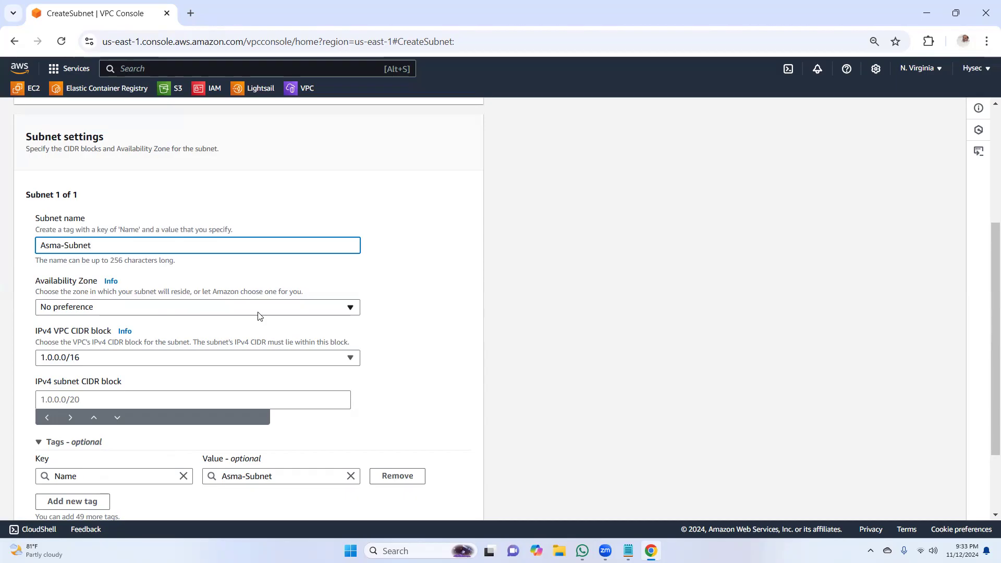
Browse the list of available regions without changing the region.
click(939, 77)
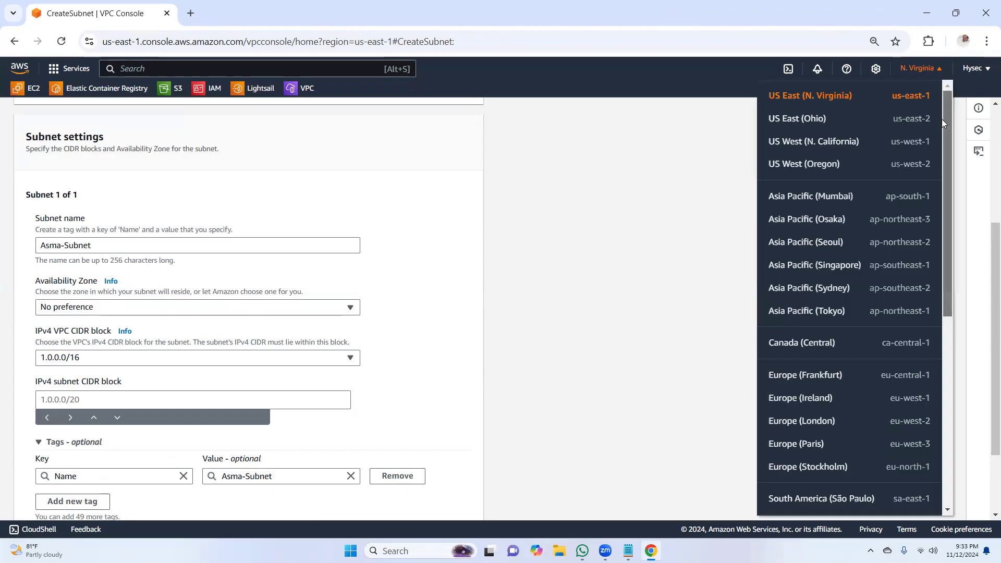
scroll(941, 122, down, 4)
scroll(936, 237, up, 4)
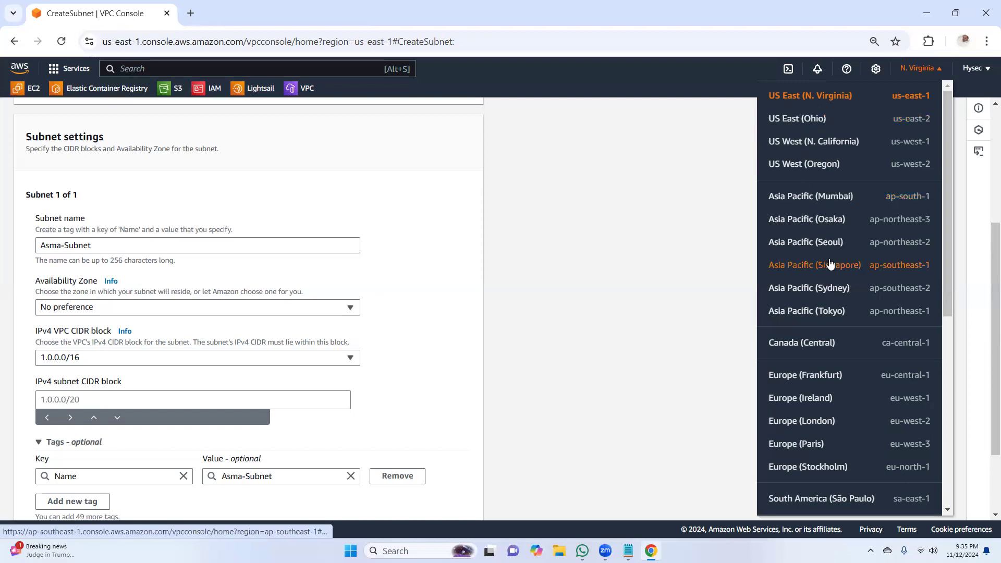
click(644, 261)
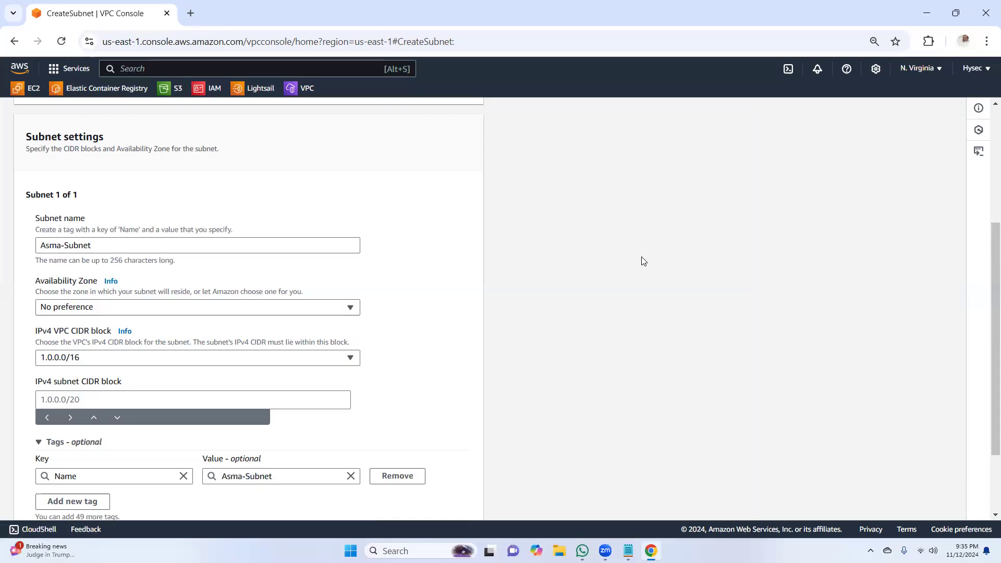
Set the subnet's IPv4 CIDR block to 1.0.0.0/24 and create the subnet.
click(87, 401)
click(118, 359)
click(118, 361)
click(96, 399)
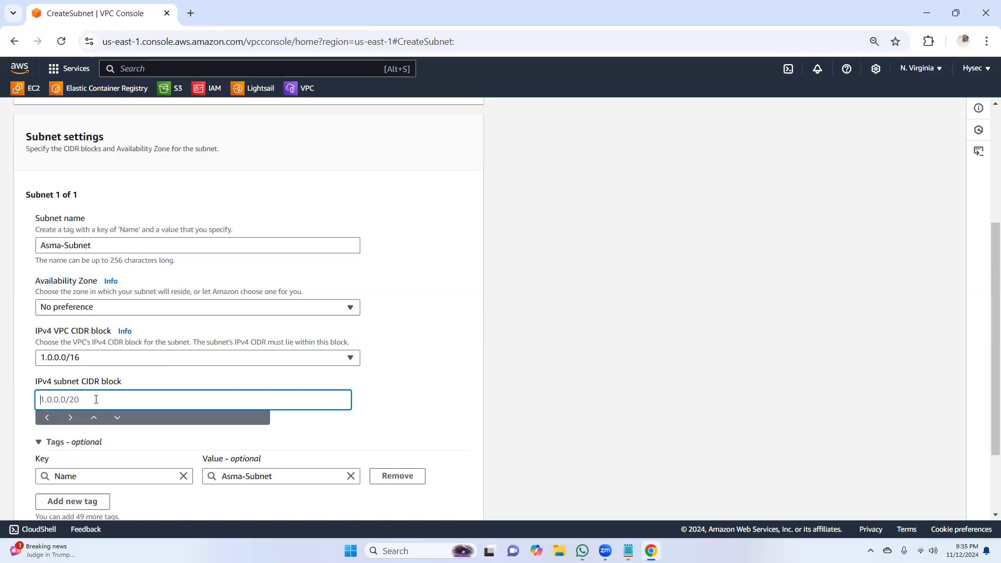
text(1.0.0.0/24)
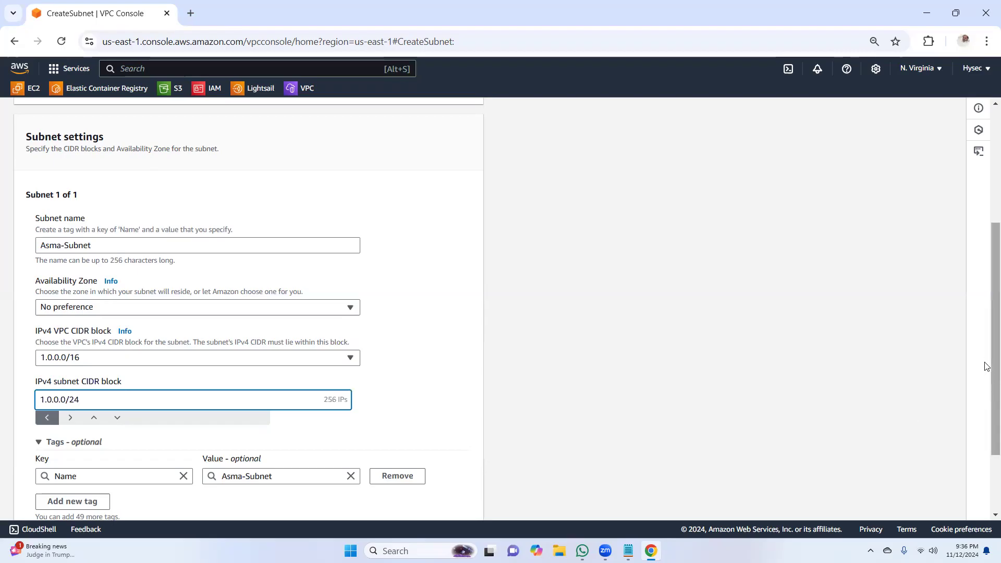
drag(986, 367, 987, 433)
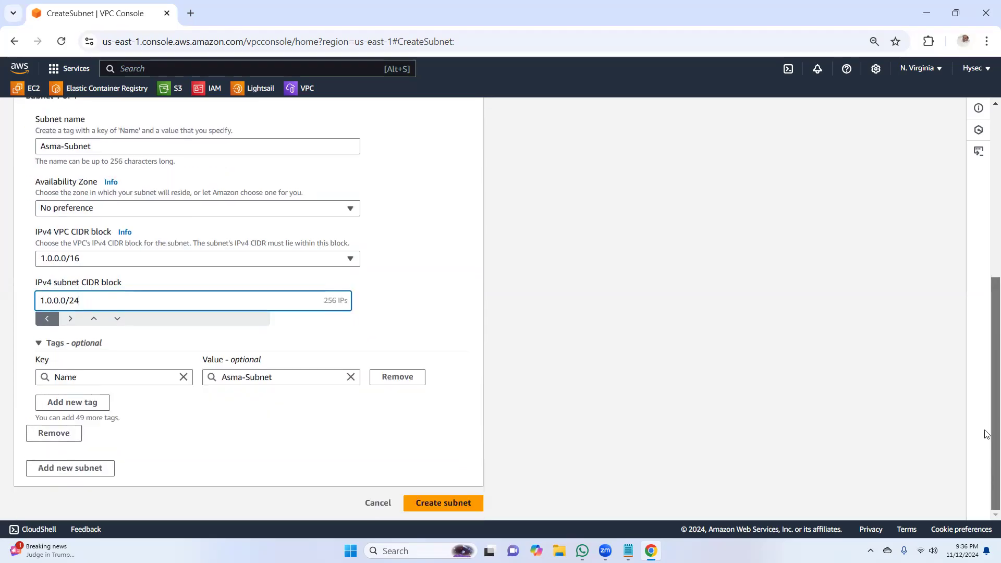
click(450, 510)
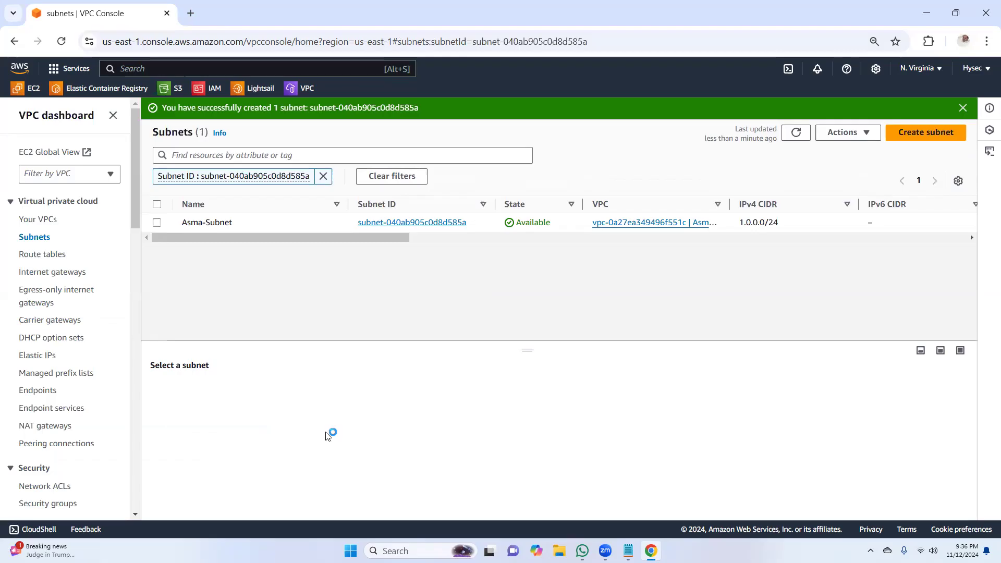
Switch to the notes and highlight the finished items and the Internet Gateway item.
key(alt+Tab)
drag(220, 426, 357, 435)
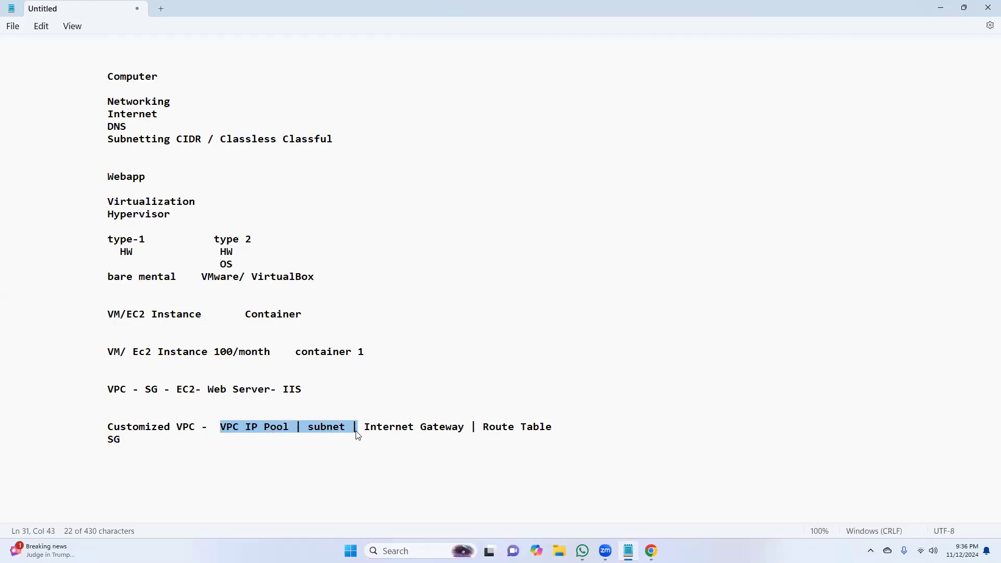
drag(365, 429, 469, 429)
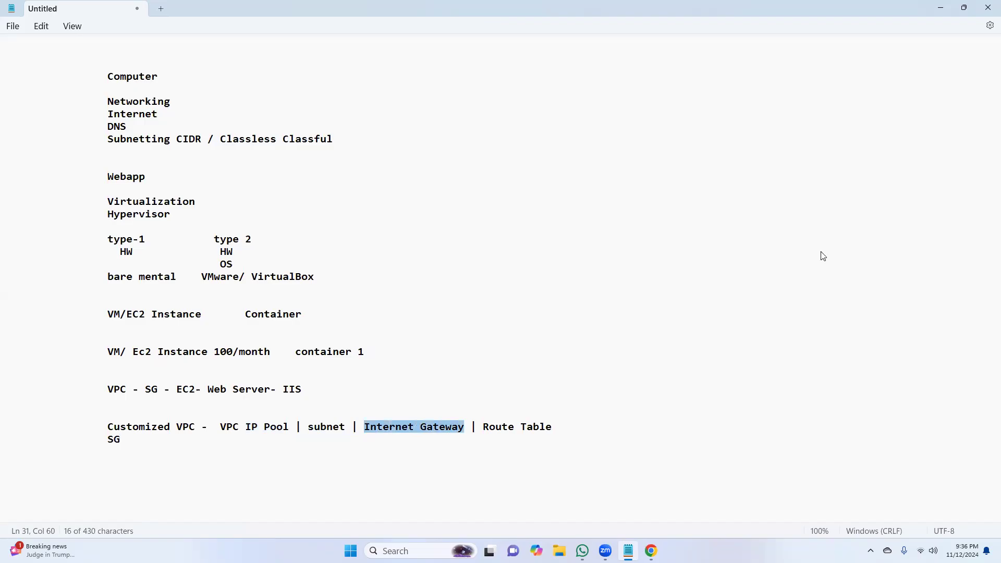
Return to the VPC console and create an internet gateway named with the user's name followed by "-Internet -Gateway".
key(alt+Tab)
click(54, 271)
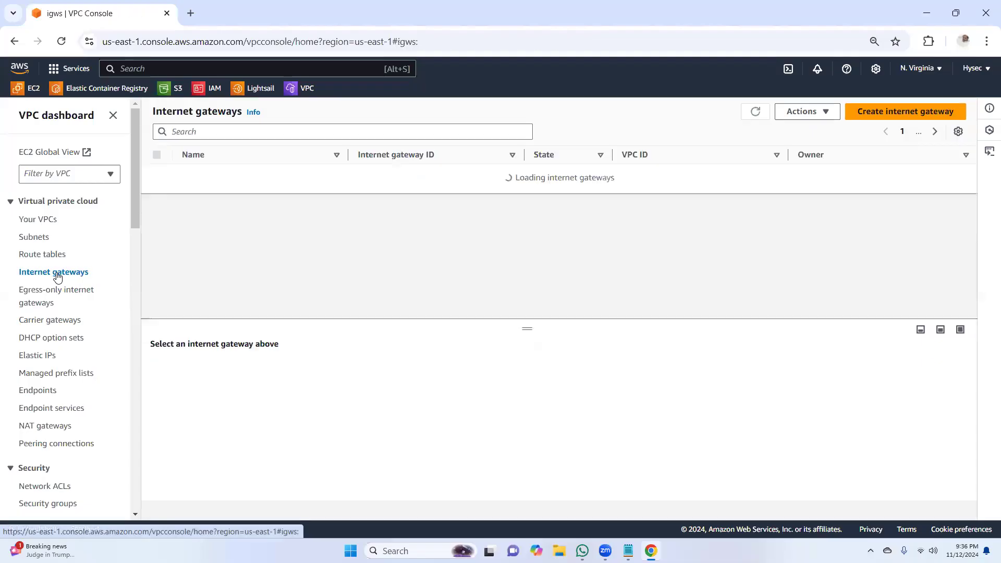
click(904, 111)
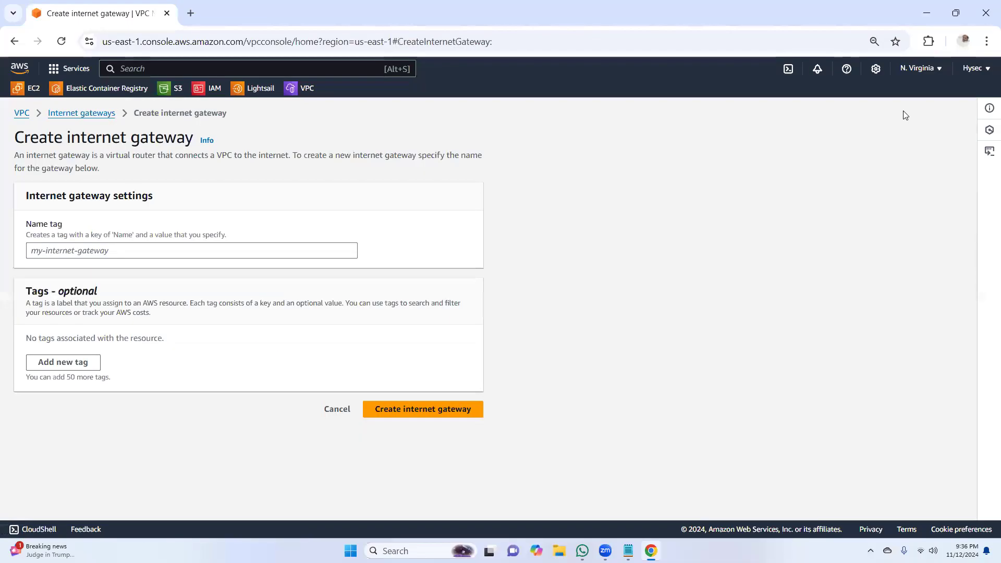
click(188, 249)
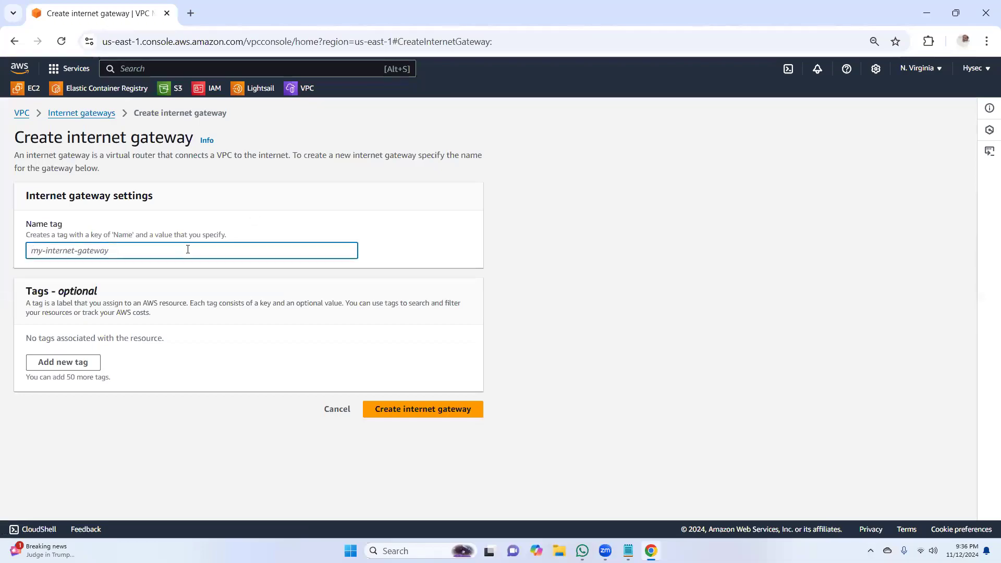
text(Asma)
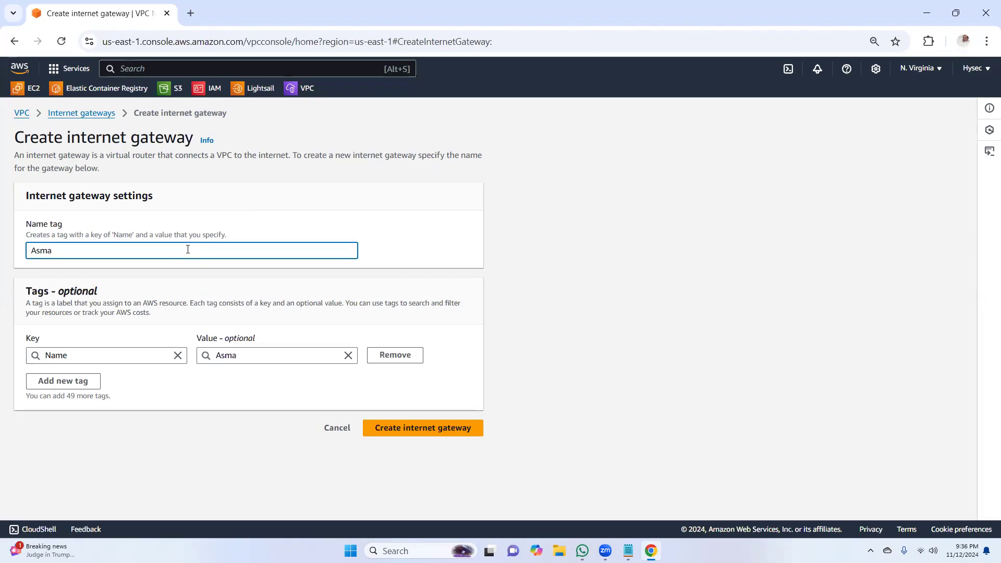
text(-Internet -Gateway)
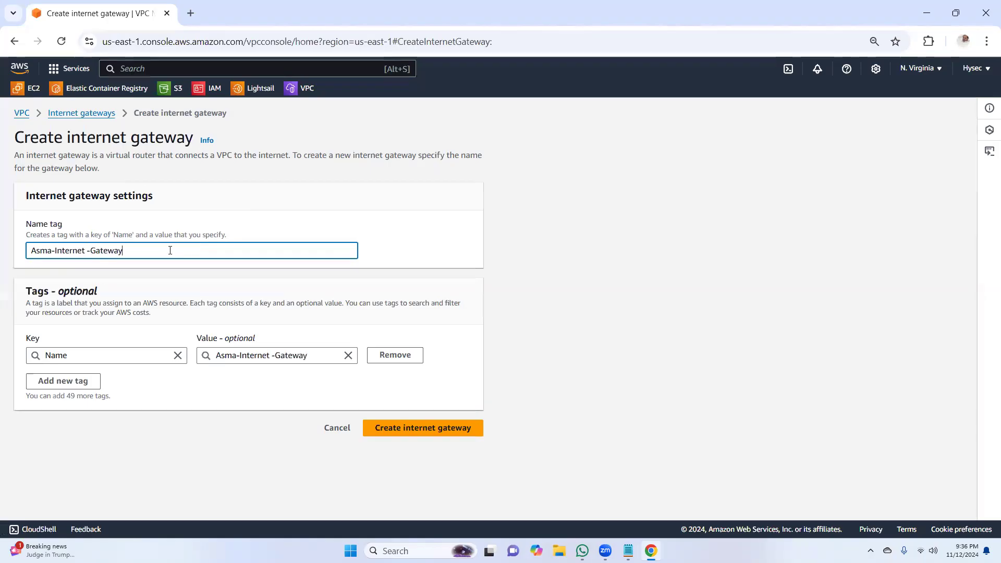
click(414, 433)
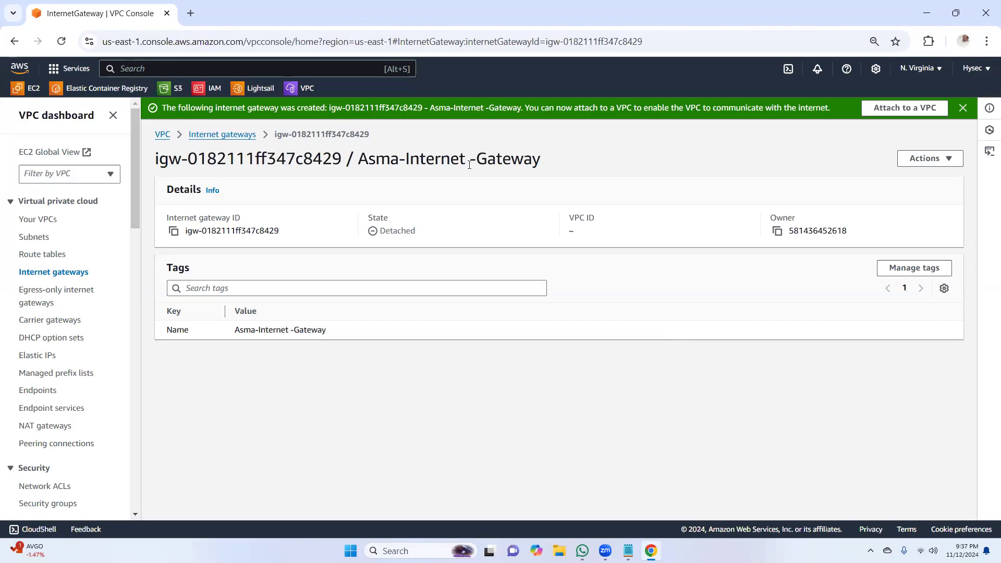
Attach the new internet gateway to the user's custom VPC.
click(962, 109)
click(948, 142)
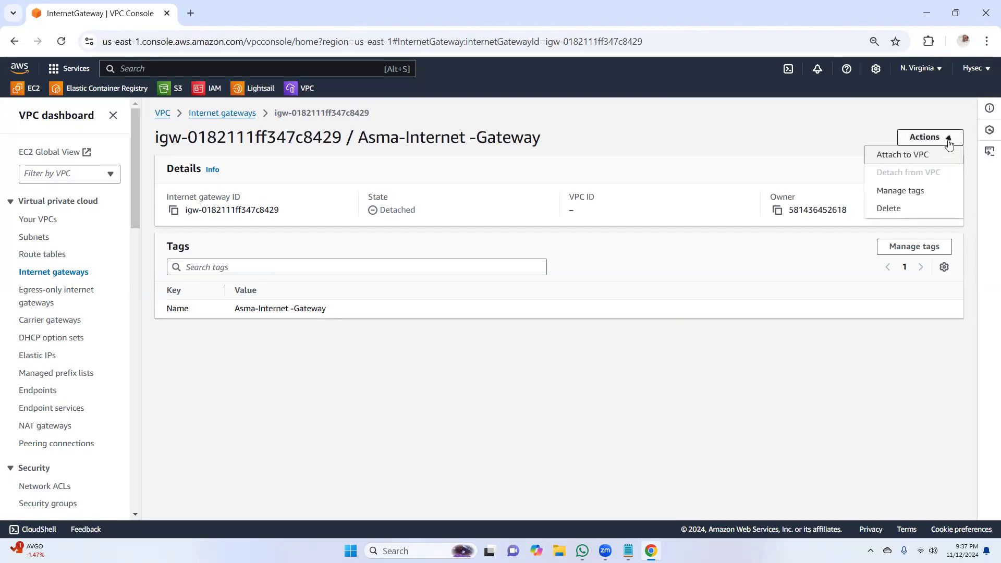
click(910, 160)
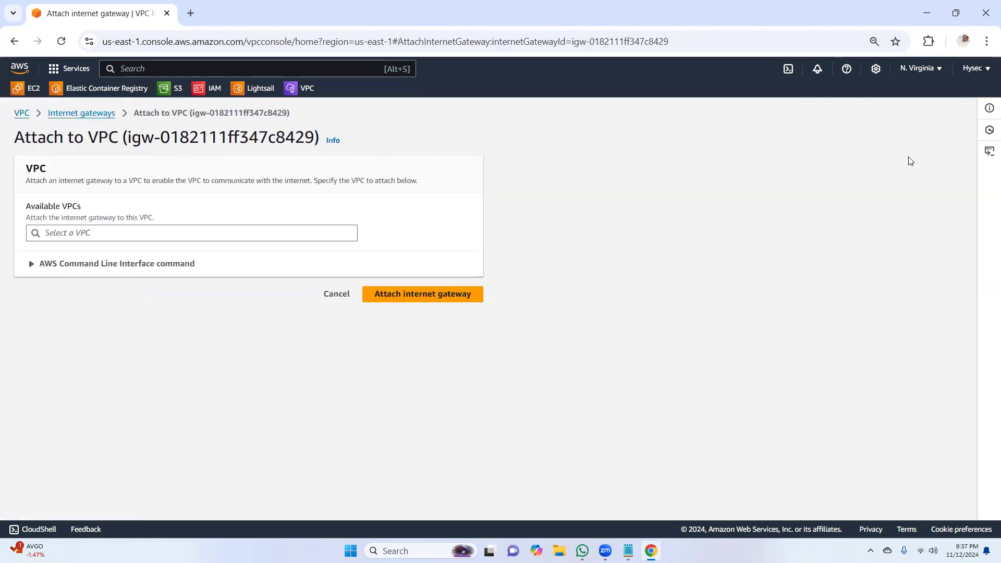
click(295, 233)
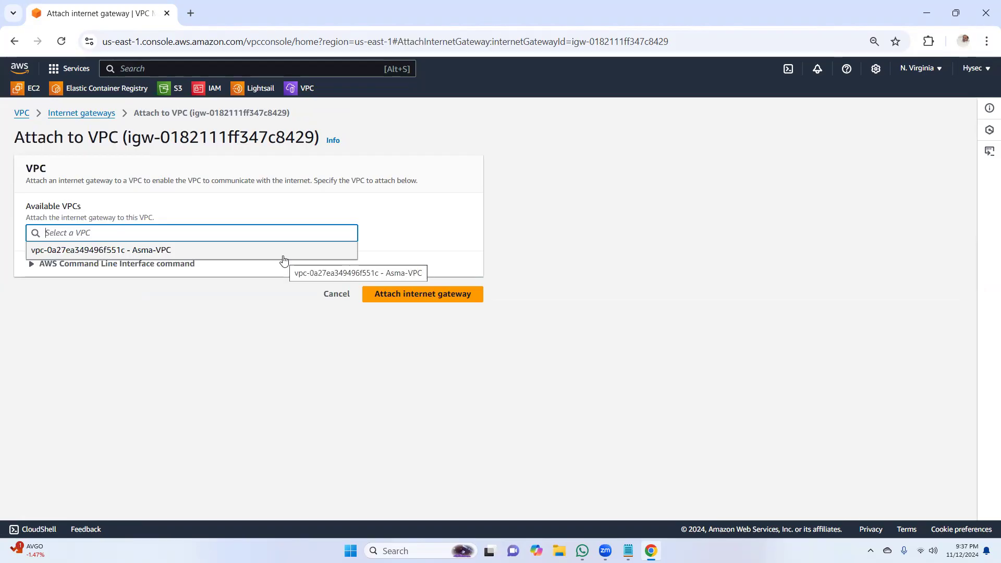
click(283, 253)
click(422, 295)
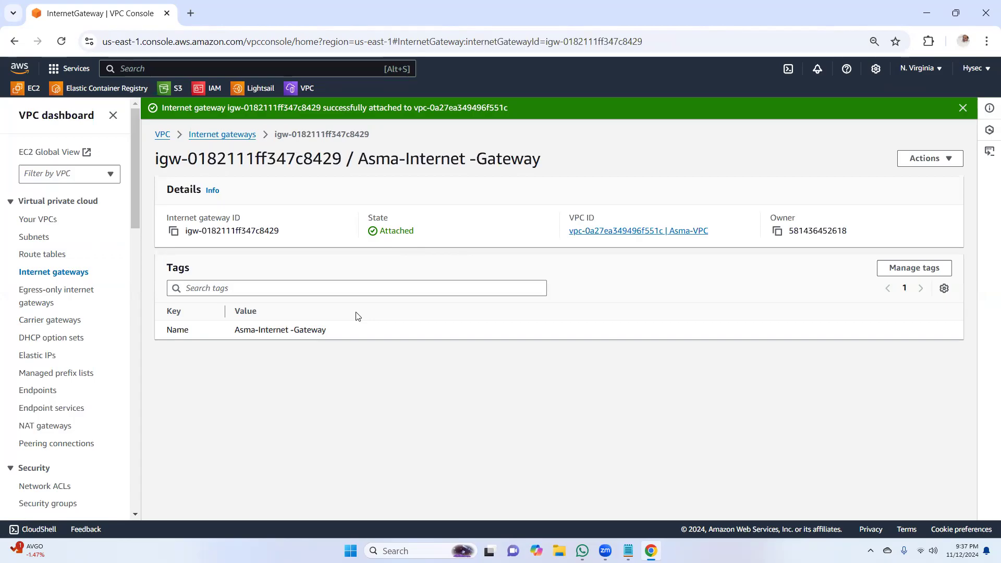
Switch to the notes and highlight the completed items from VPC IP Pool through Internet Gateway.
click(43, 255)
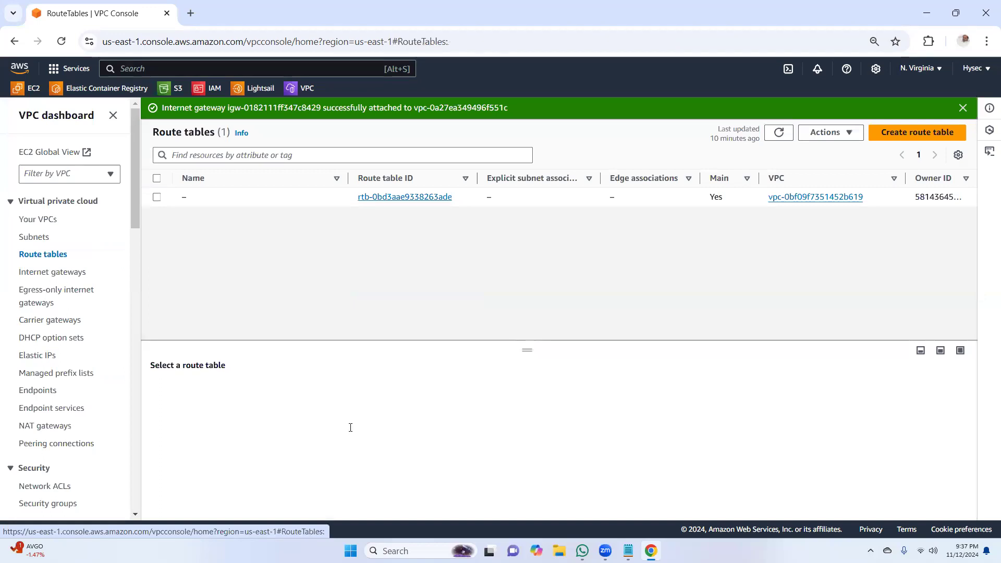
key(alt+Tab)
drag(226, 429, 465, 436)
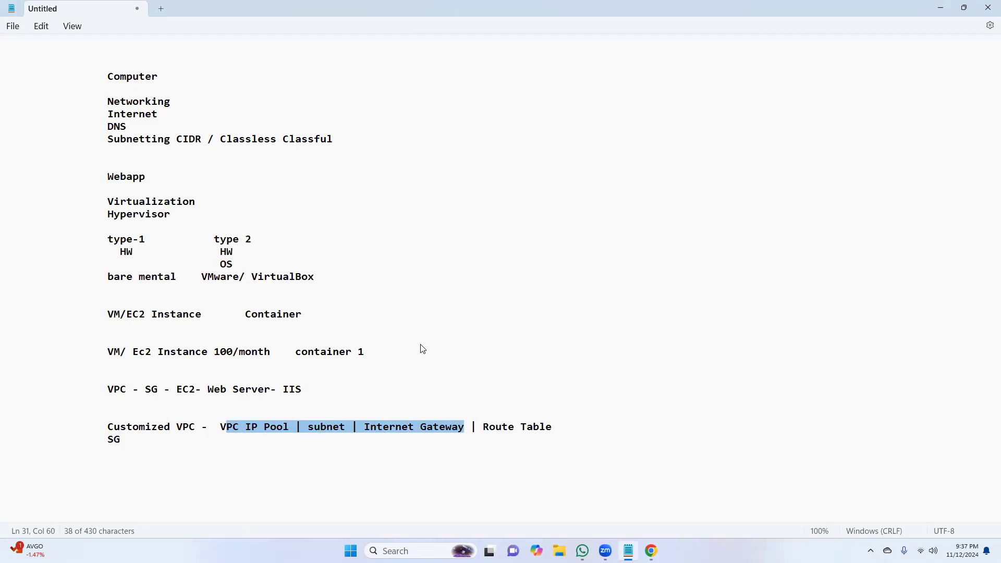
key(alt+Tab)
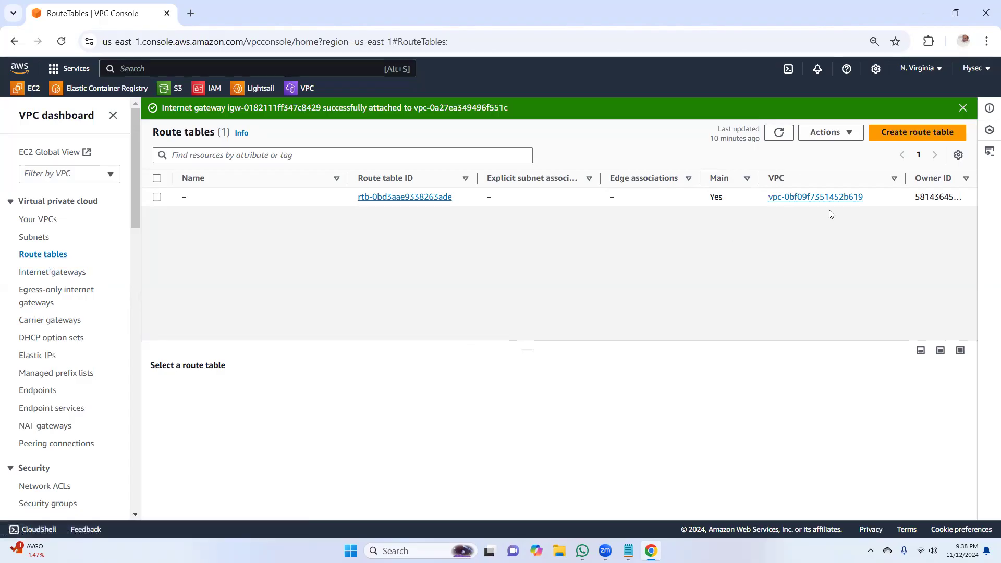
Create a route table named with the user's name followed by "-Route-Table" in the custom VPC.
click(916, 133)
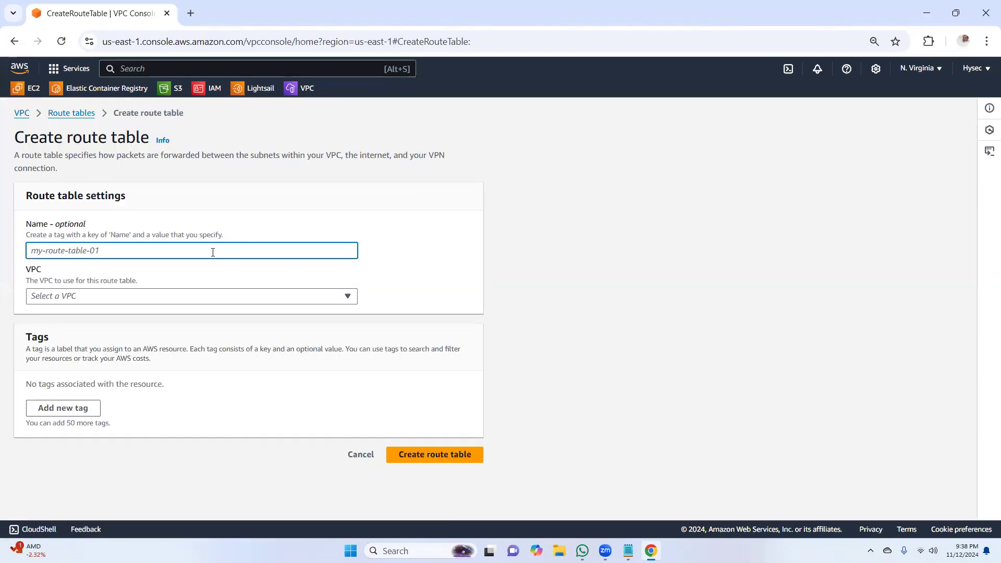
text(Asma)
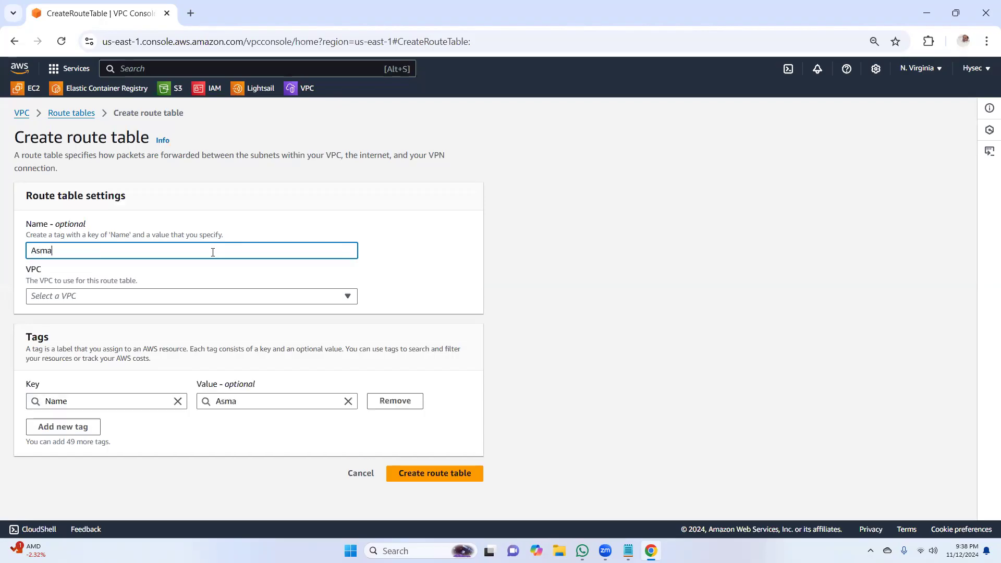
text(-Route-Table)
click(283, 302)
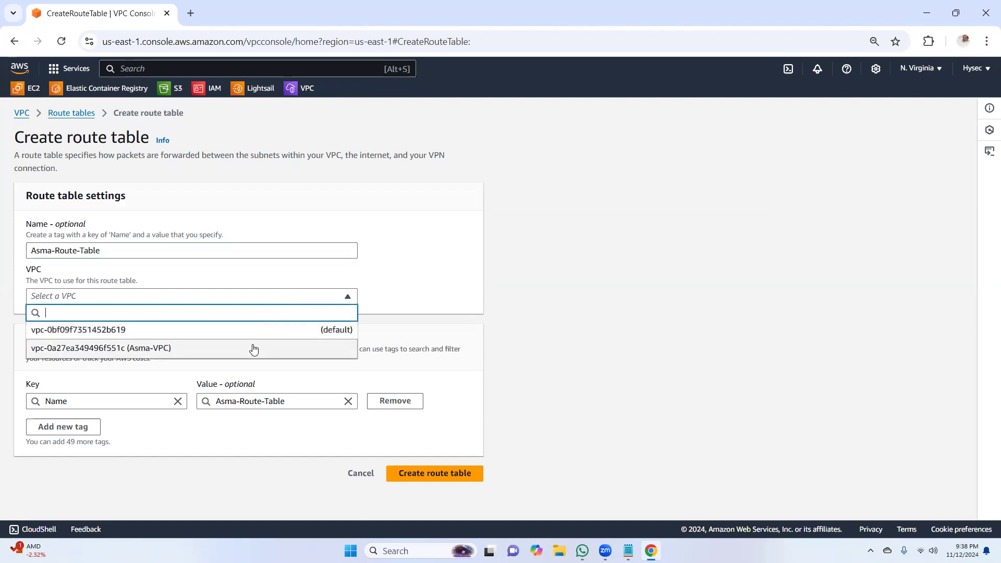
click(208, 352)
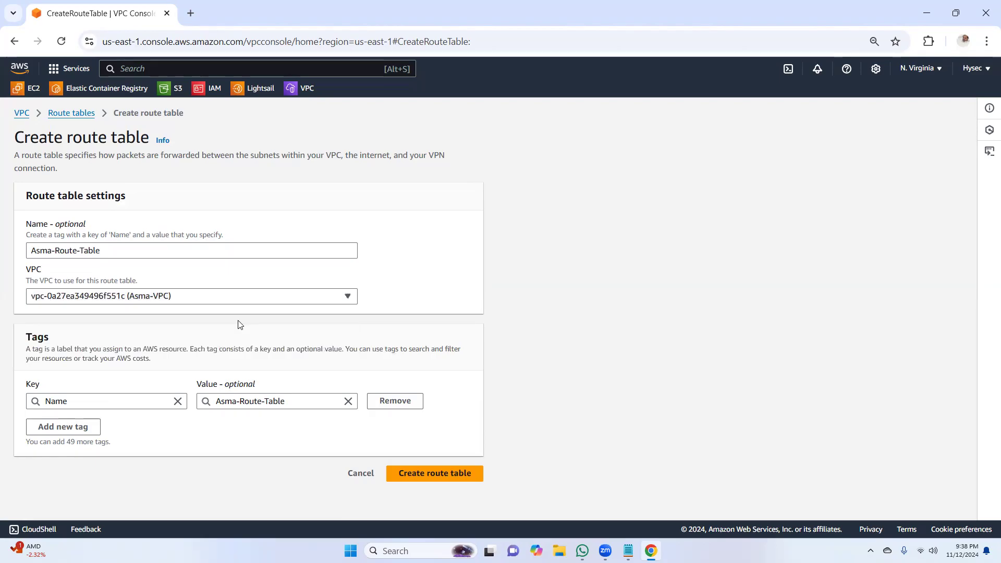
click(447, 474)
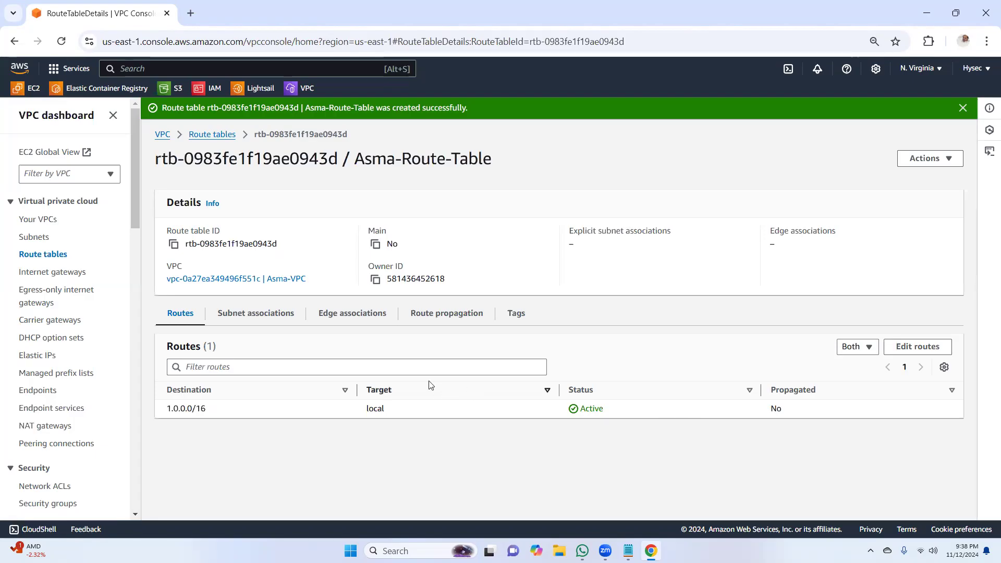
Associate the new subnet with the route table through its subnet associations.
click(261, 319)
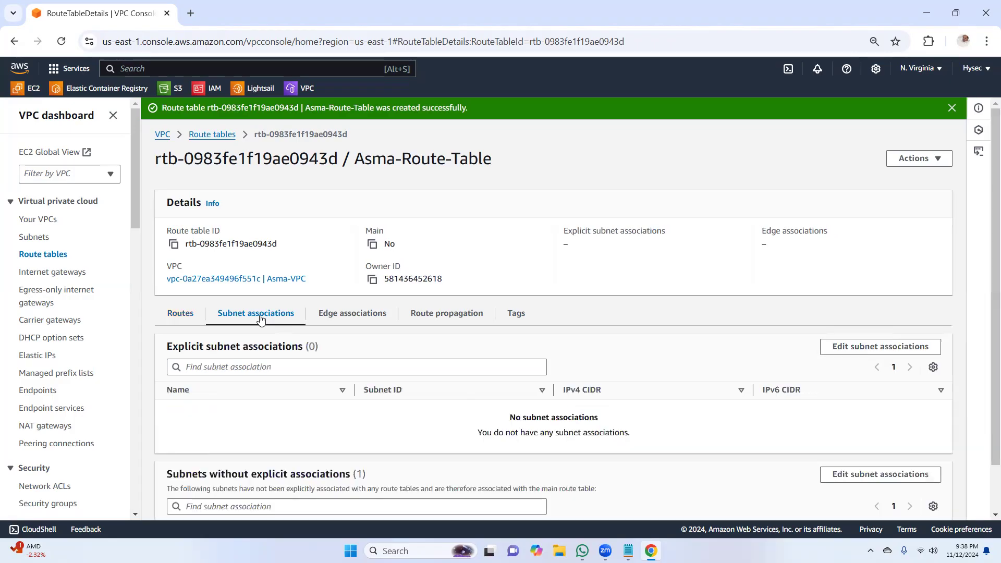
click(889, 349)
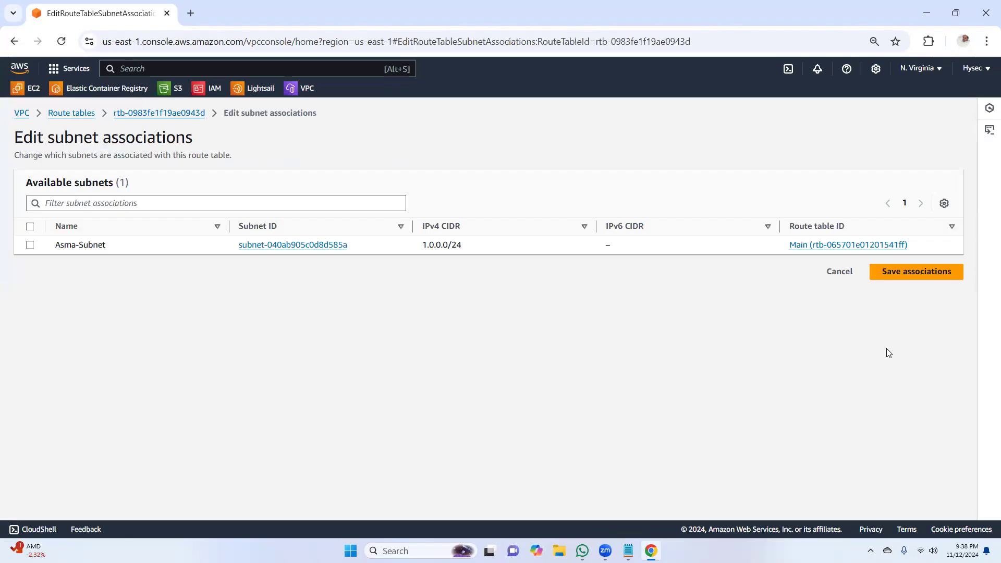
click(31, 247)
click(917, 353)
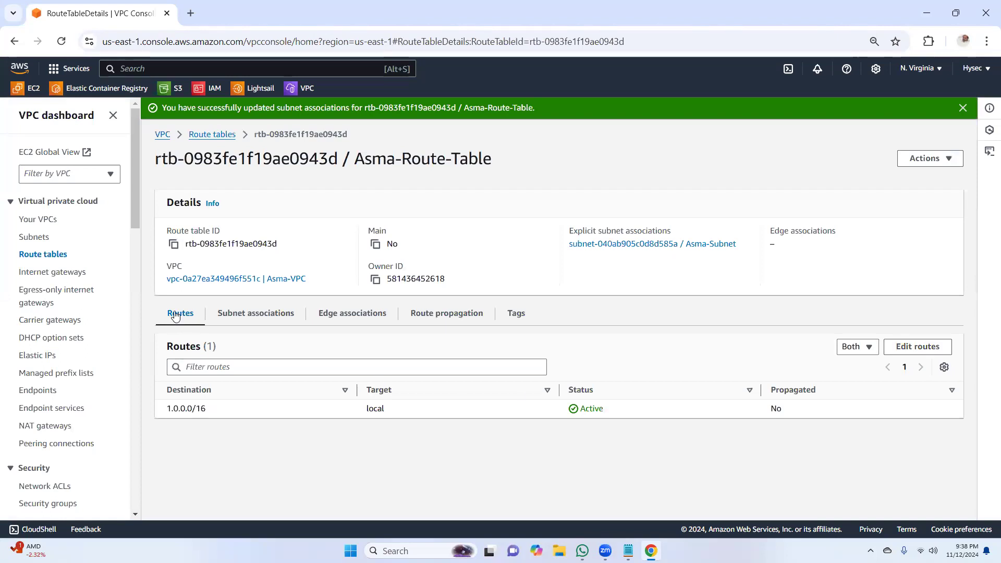
Add a route to the route table for destination 0.0.0.0/0 targeting the new internet gateway and save.
click(916, 347)
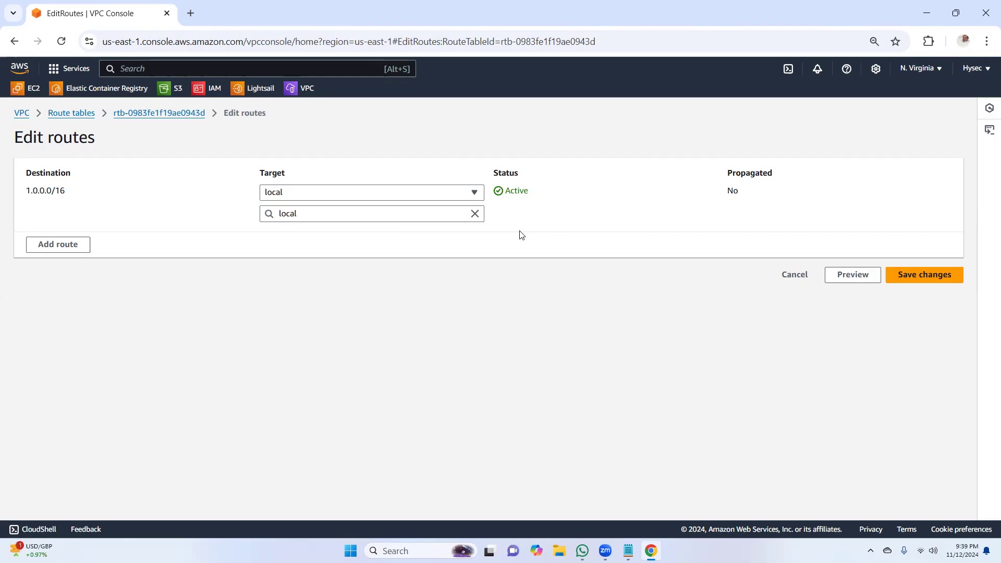
click(66, 247)
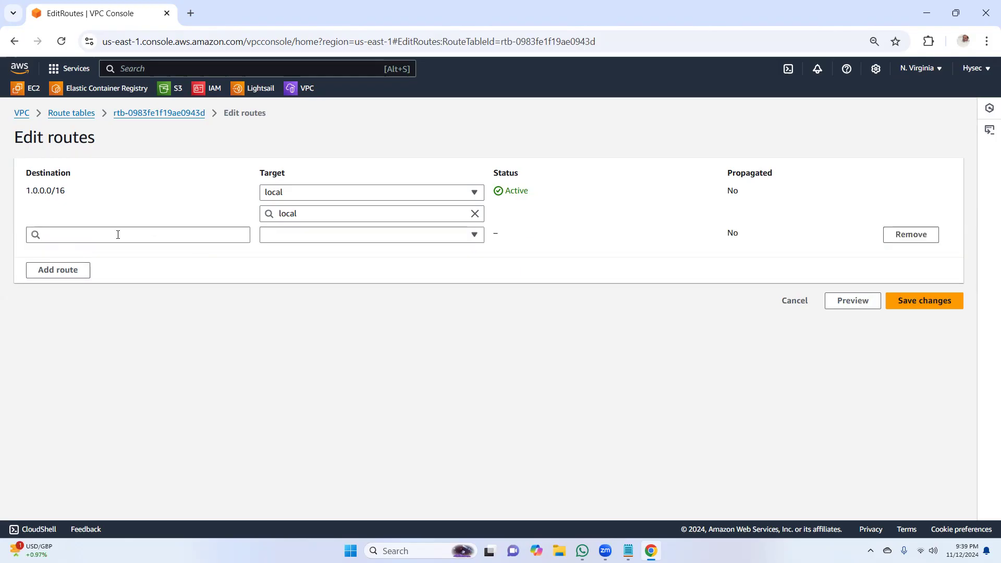
click(118, 235)
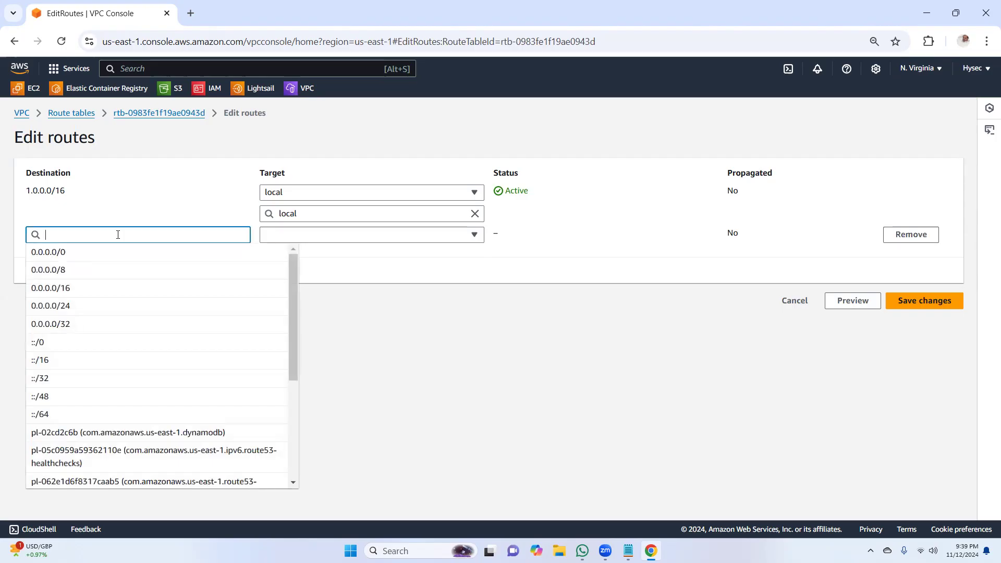
click(101, 261)
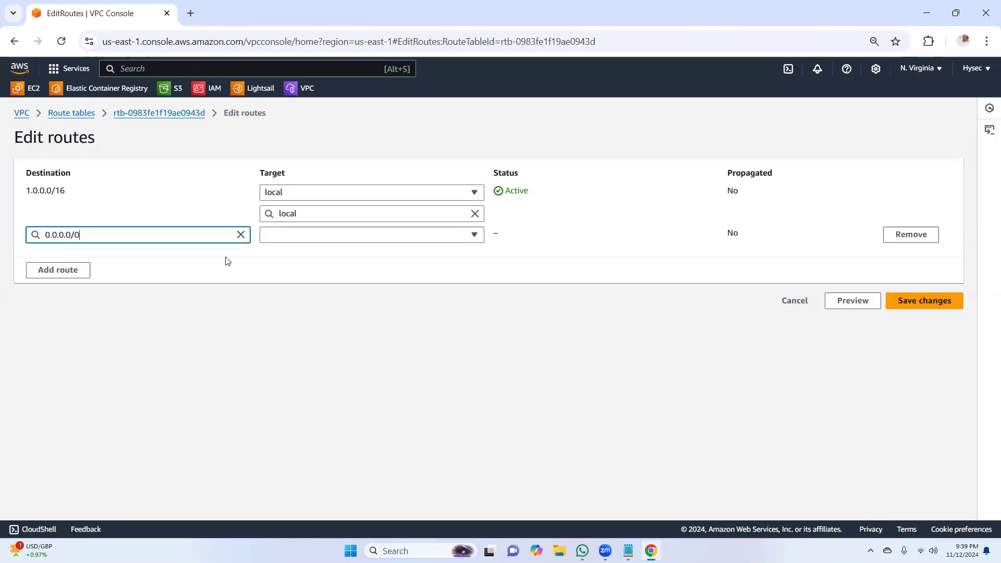
click(353, 241)
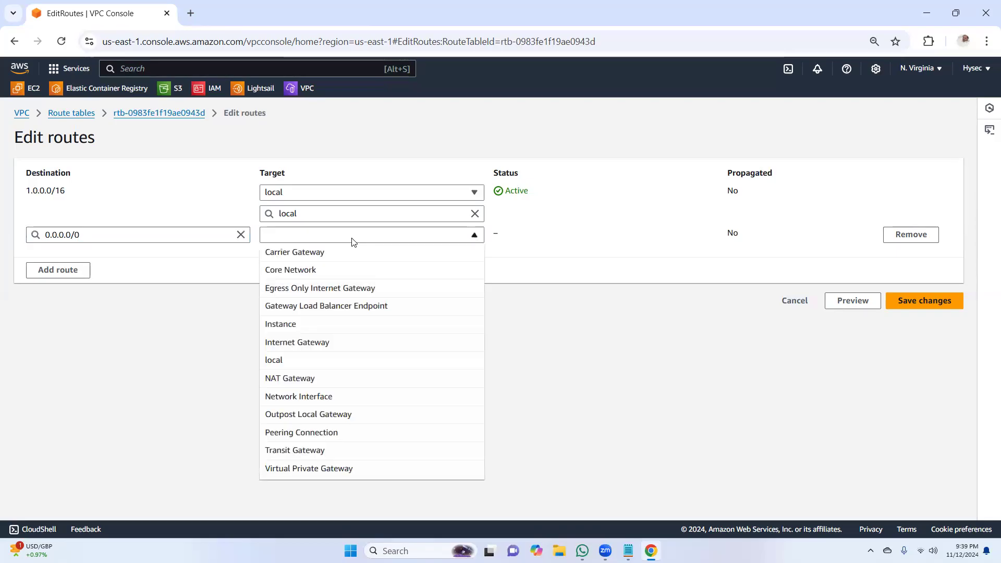
click(336, 344)
click(425, 259)
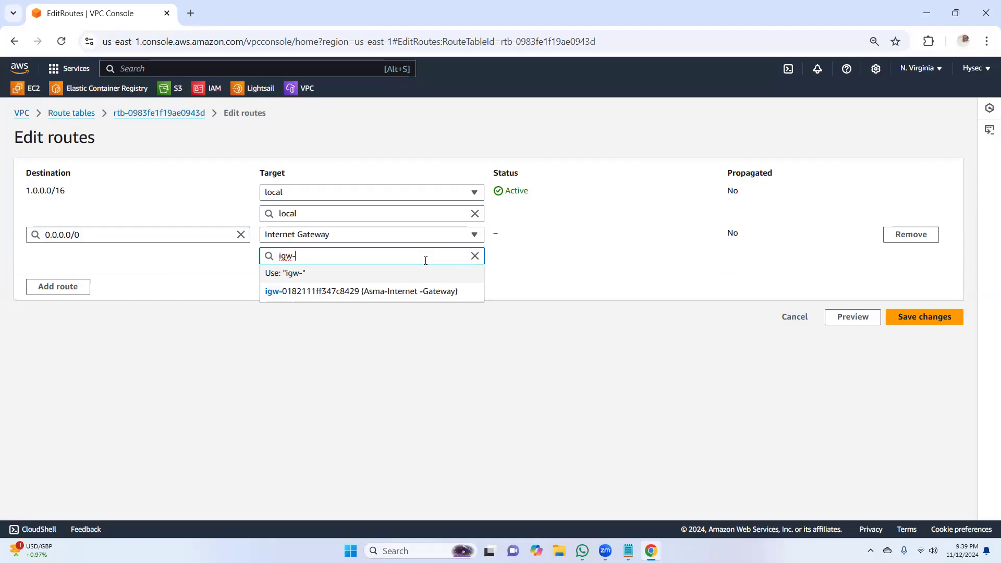
click(423, 293)
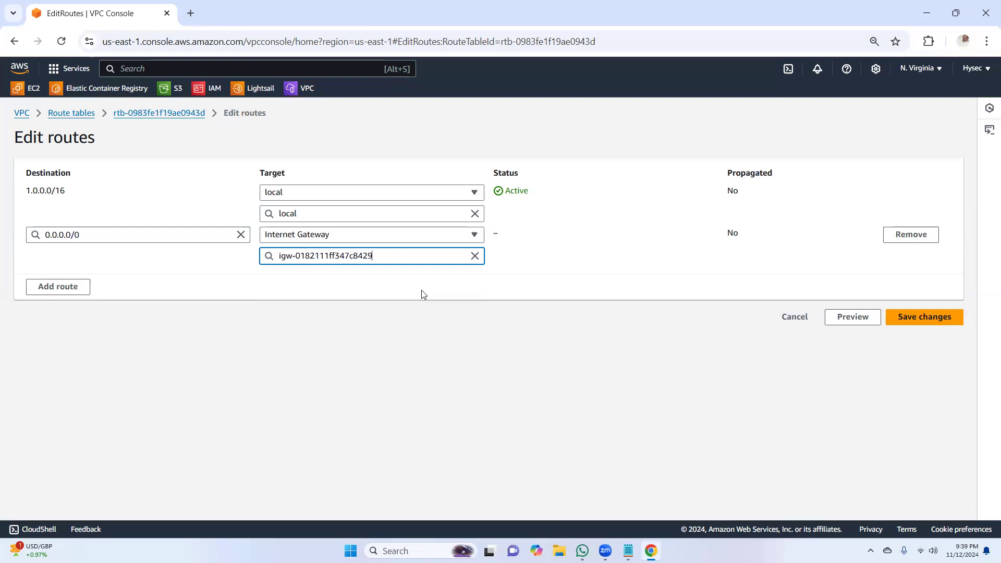
click(944, 319)
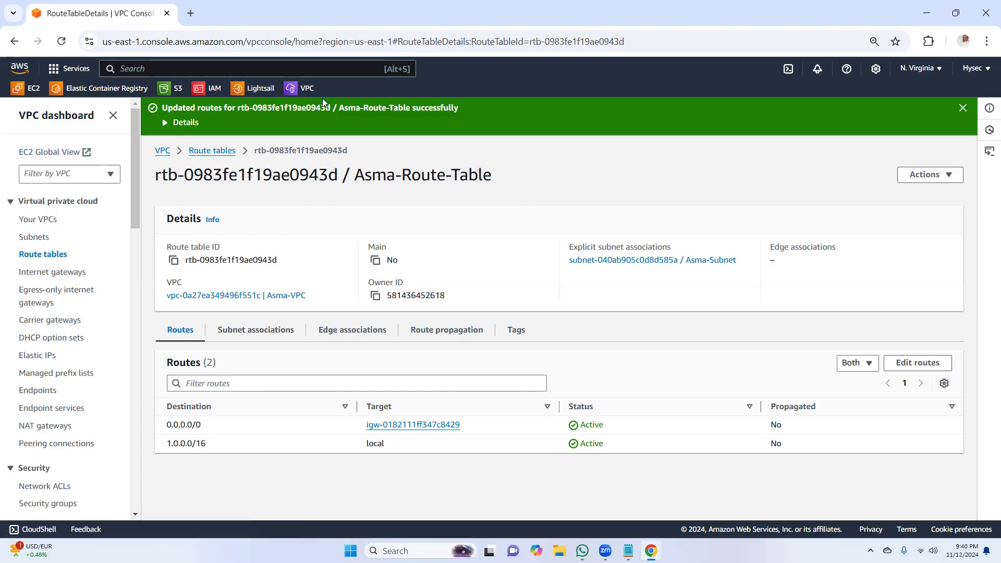
Start creating a security group in EC2, naming it with the user's name followed by "-SG" and describing it as "demo".
click(32, 90)
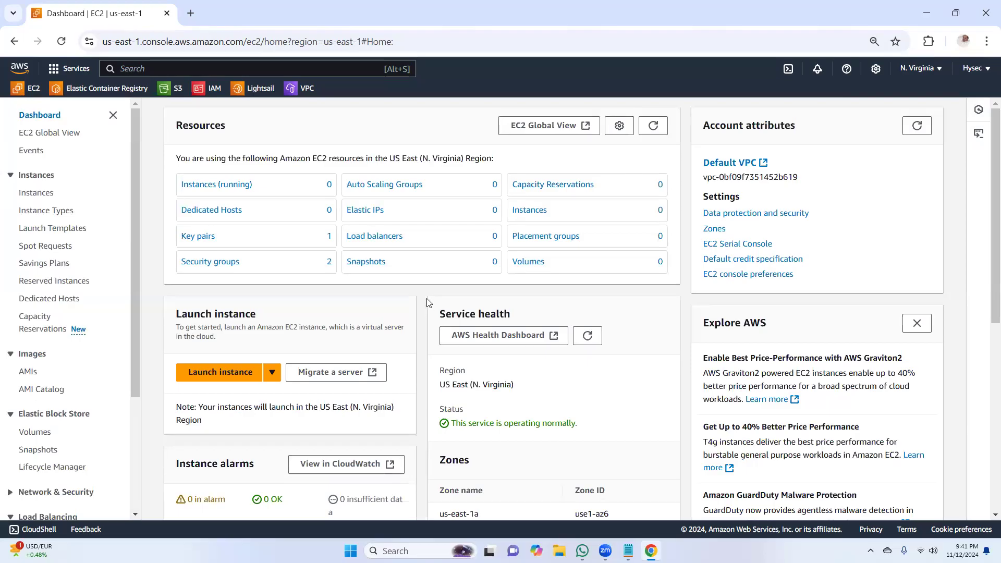
click(218, 262)
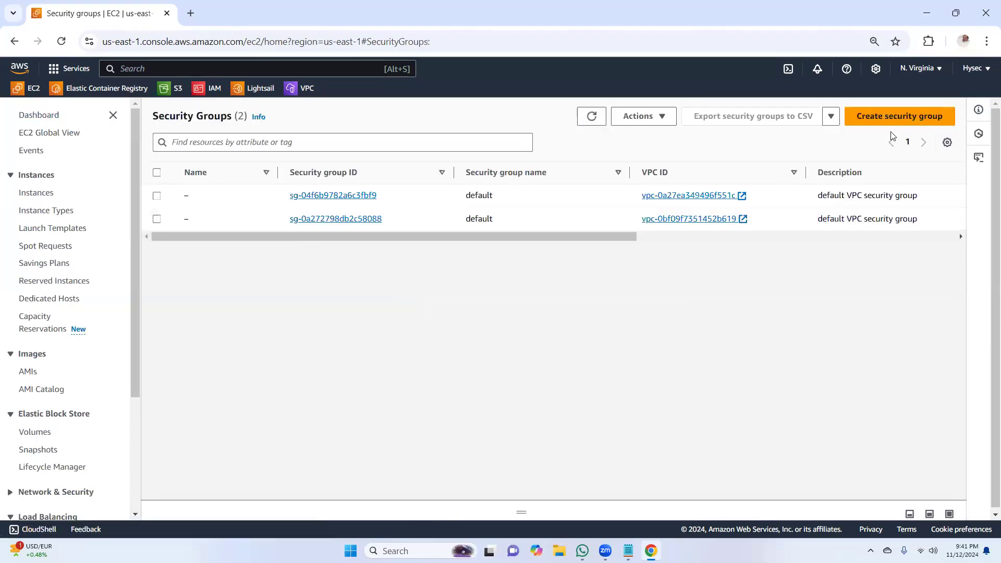
click(888, 116)
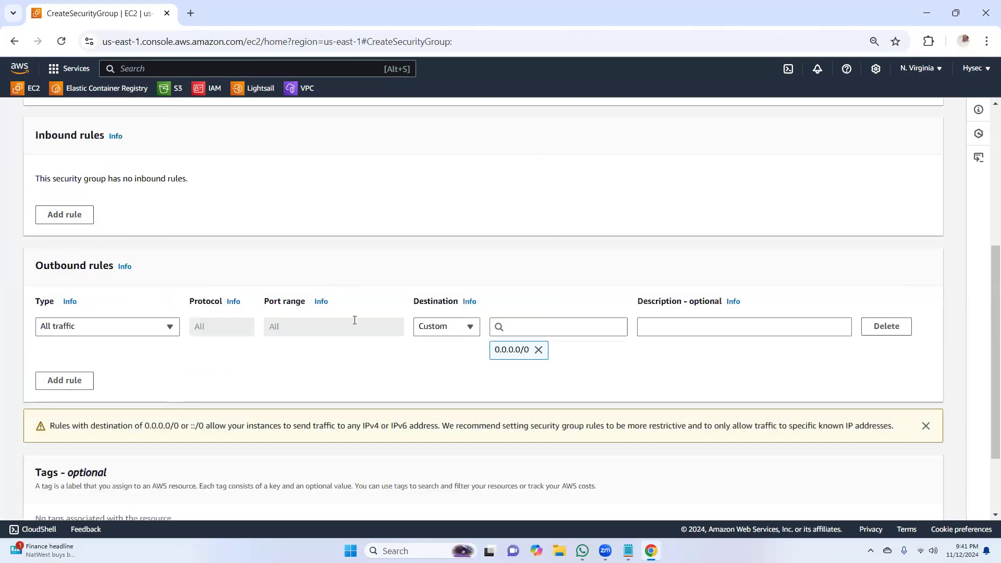
drag(995, 324, 982, 137)
click(178, 254)
text(Asm)
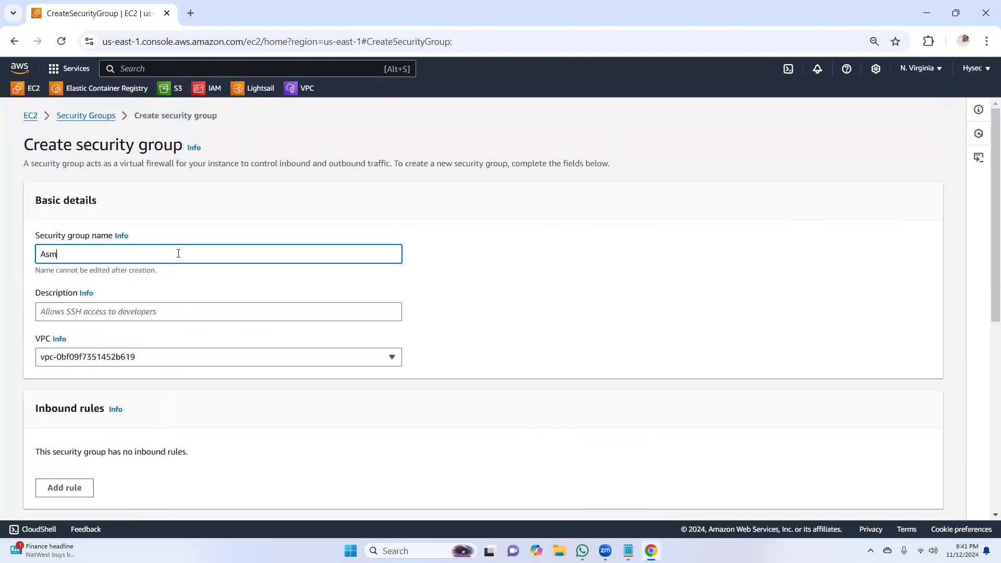
text(a-SG)
click(184, 312)
text(demo)
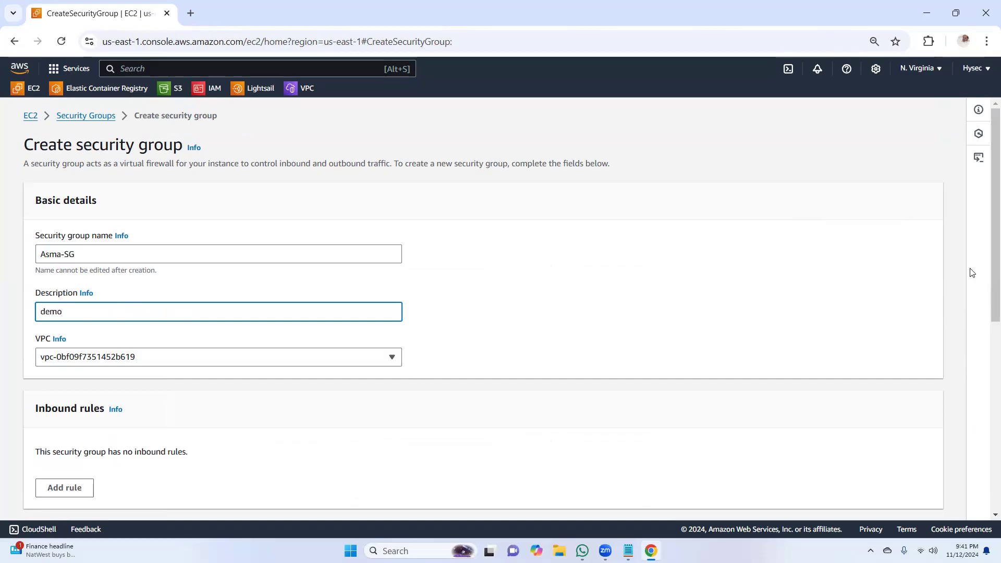
Assign the security group to the custom VPC with the 1.0.0.0/16 range.
scroll(987, 272, down, 1)
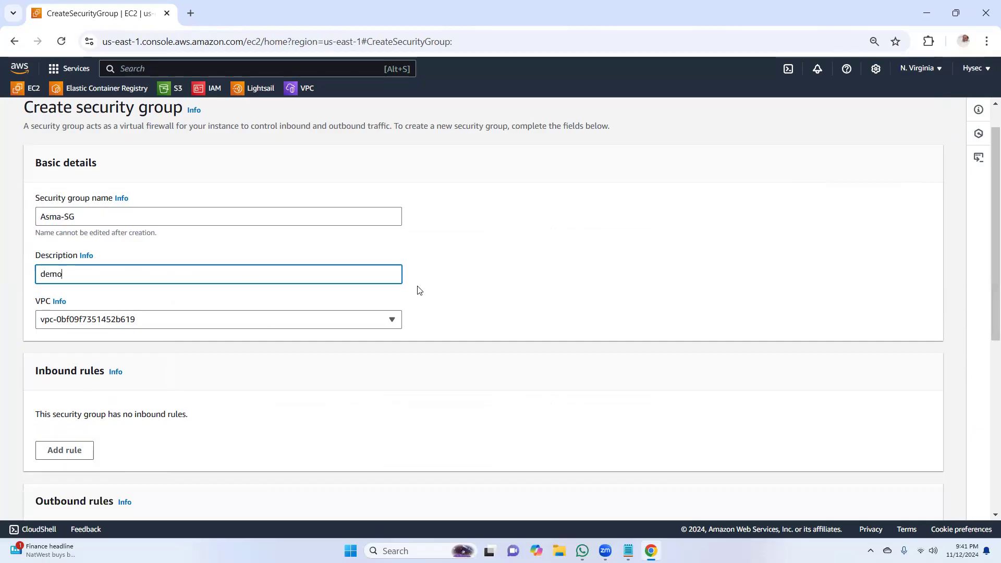
click(392, 321)
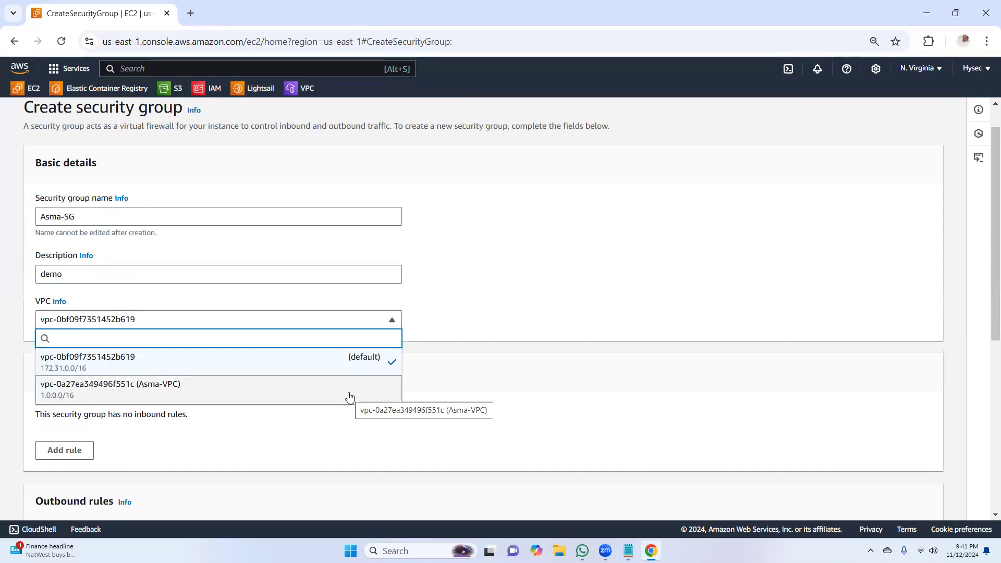
click(217, 393)
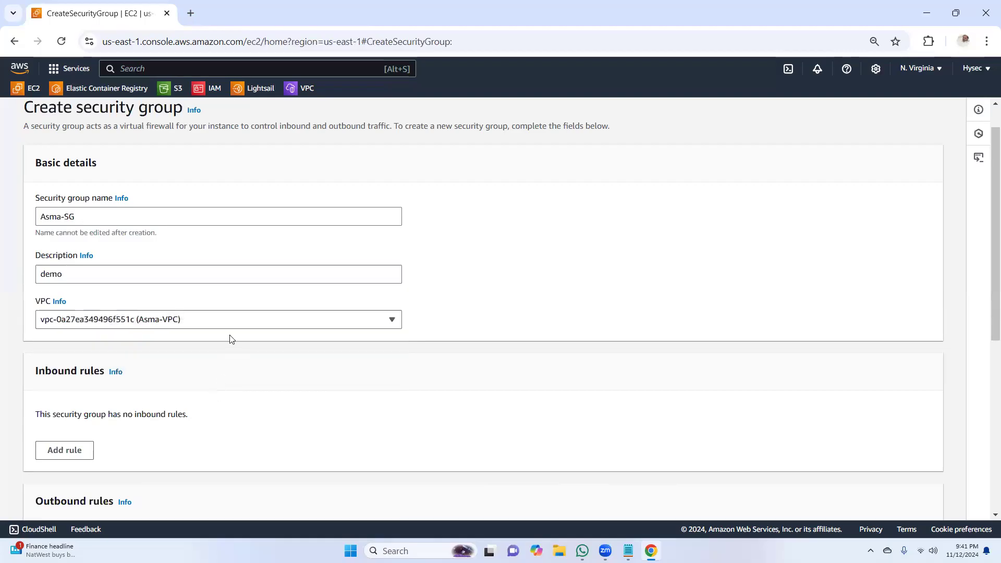
Add an inbound rule of type RDP with source Anywhere-IPv4.
drag(985, 261, 985, 349)
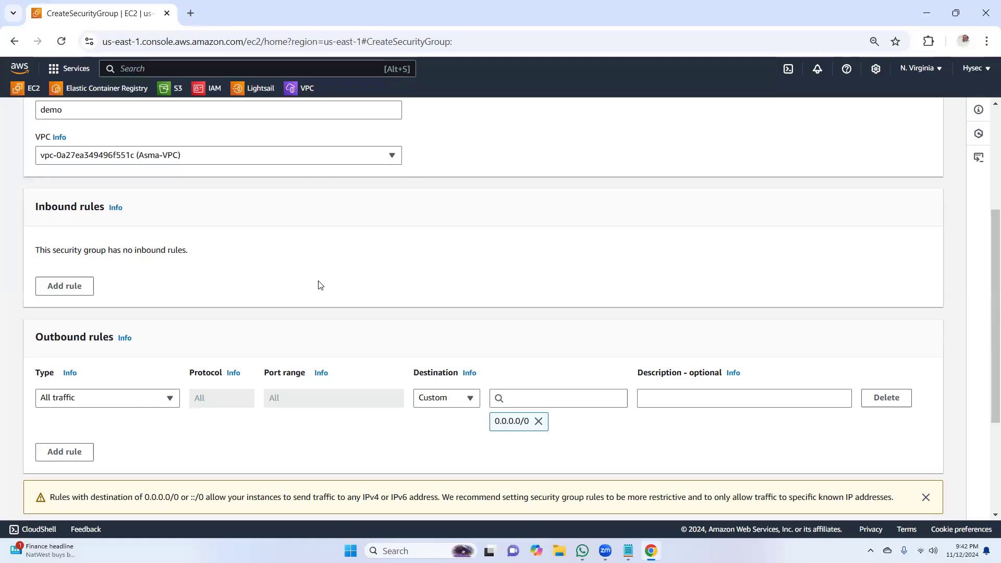
drag(992, 280, 992, 326)
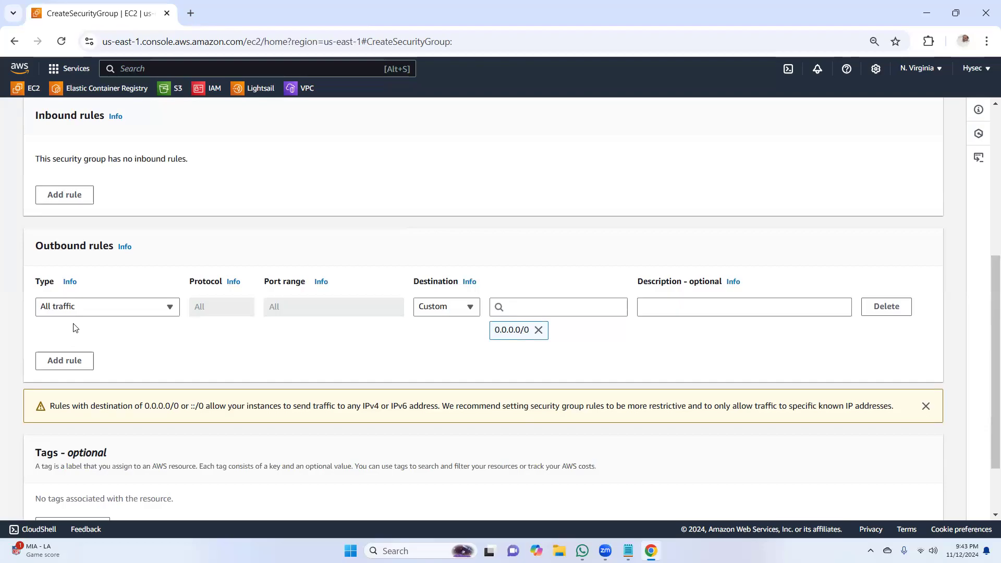
drag(986, 360, 987, 314)
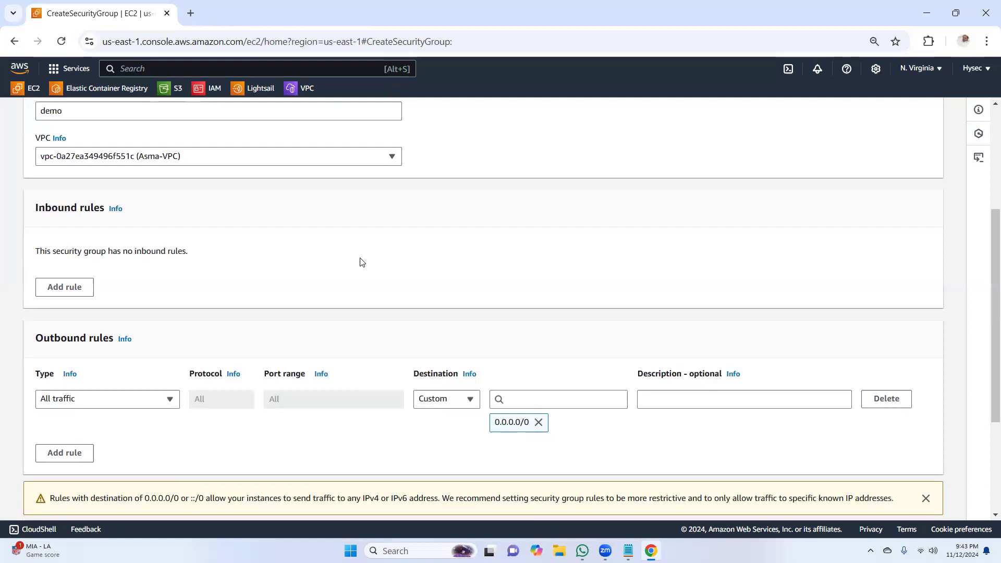
click(69, 293)
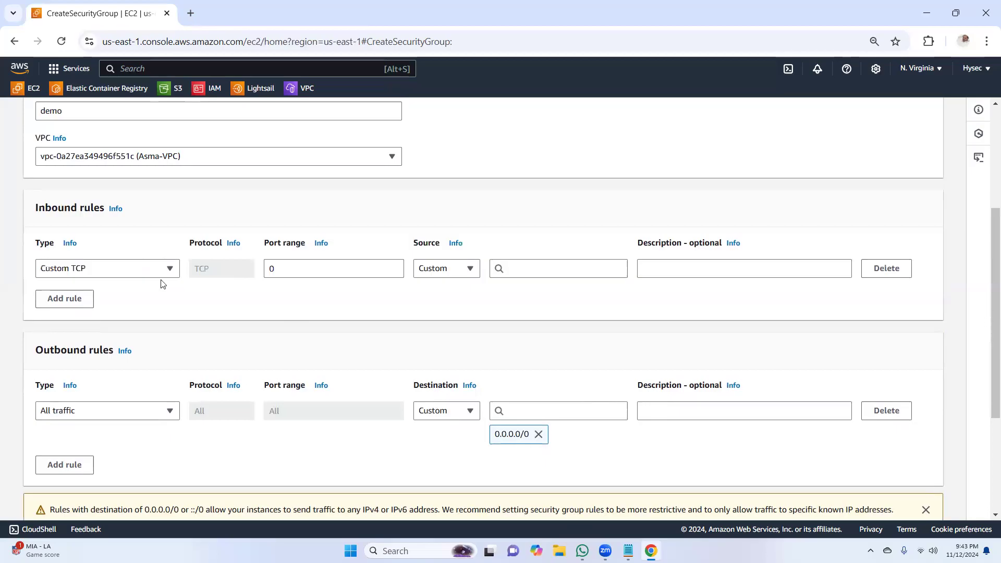
click(170, 268)
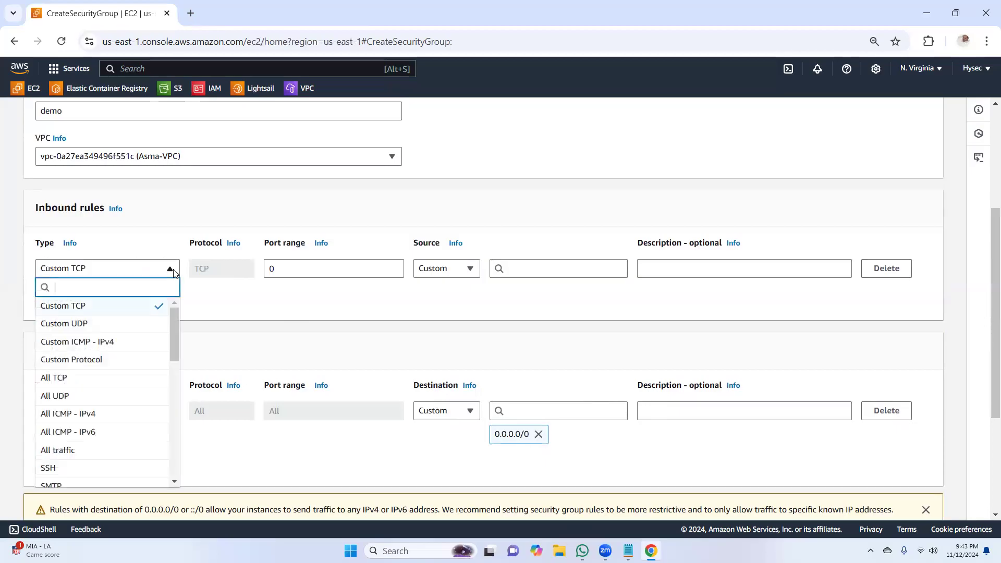
scroll(167, 420, down, 5)
mouse_move(165, 417)
mouse_down()
mouse_move(166, 447)
mouse_move(188, 310)
mouse_move(172, 338)
mouse_move(165, 429)
mouse_up()
click(118, 421)
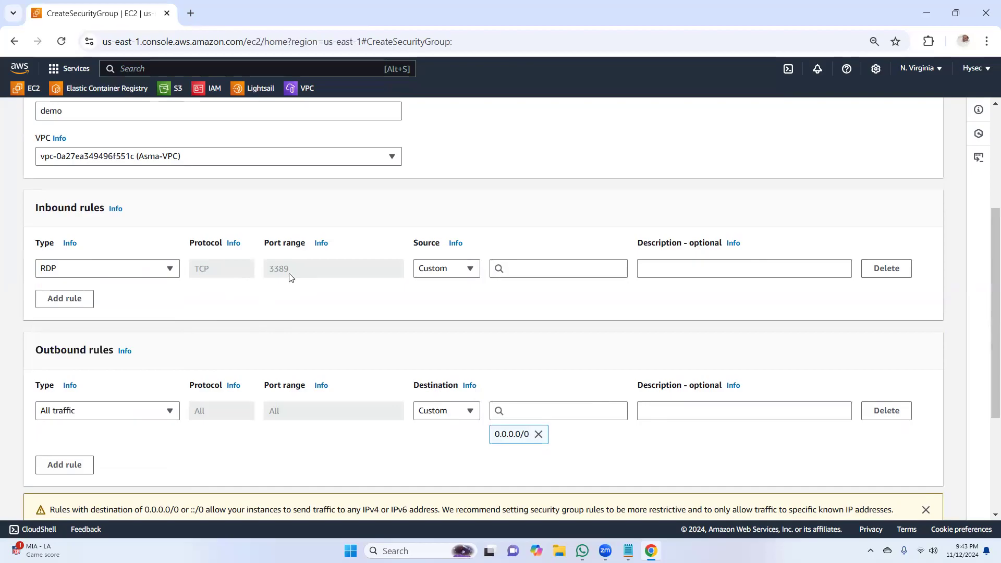
click(469, 270)
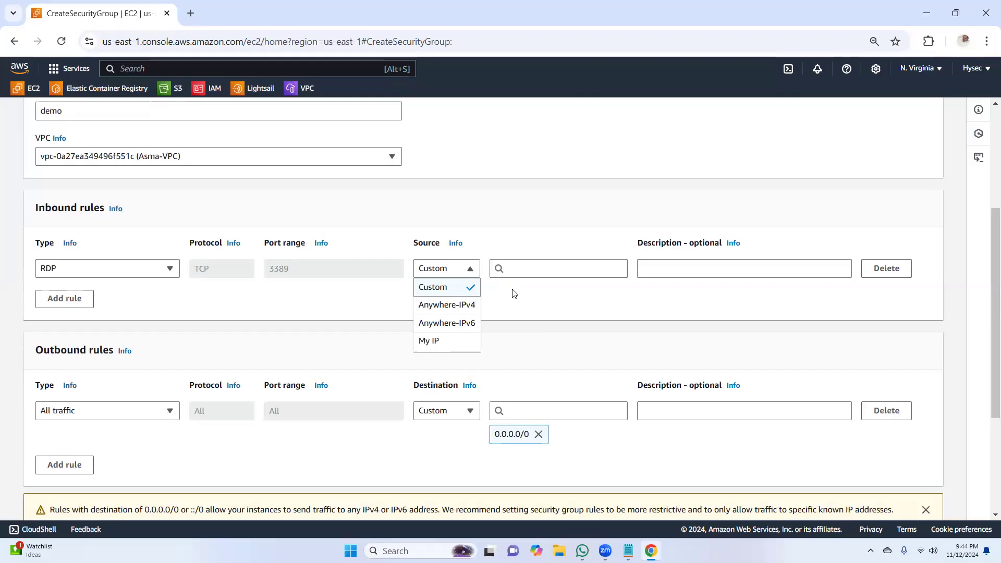
click(446, 305)
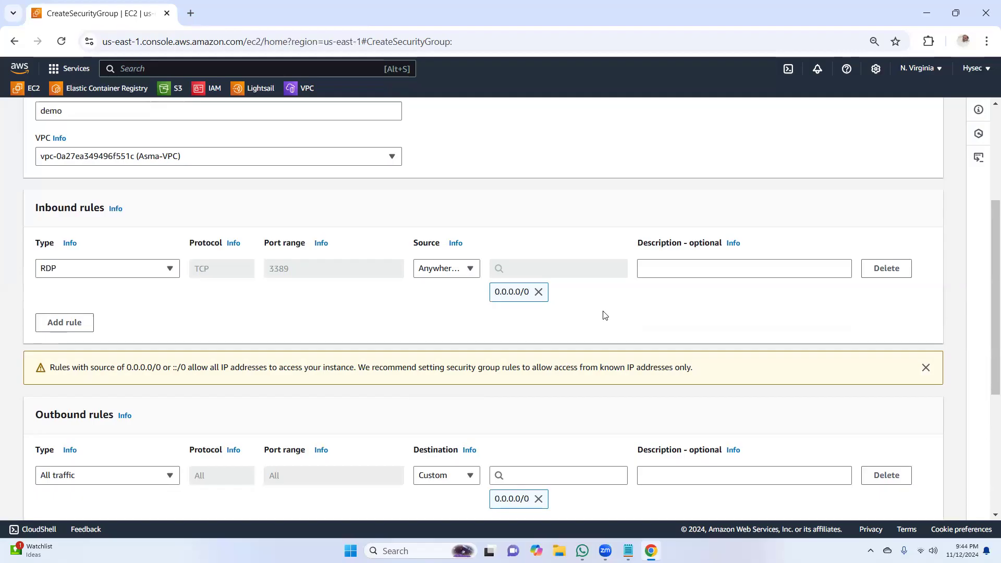
click(468, 268)
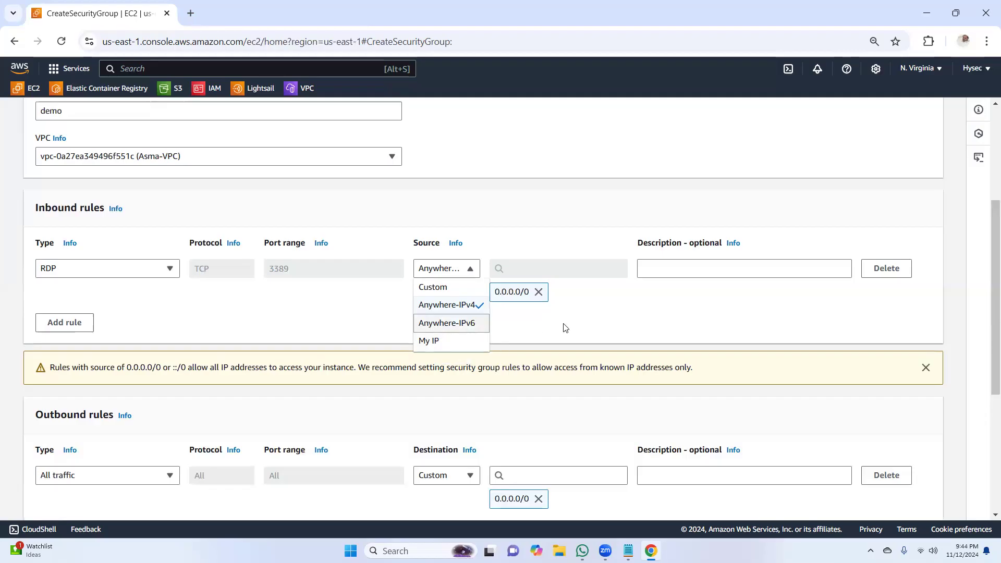
click(459, 306)
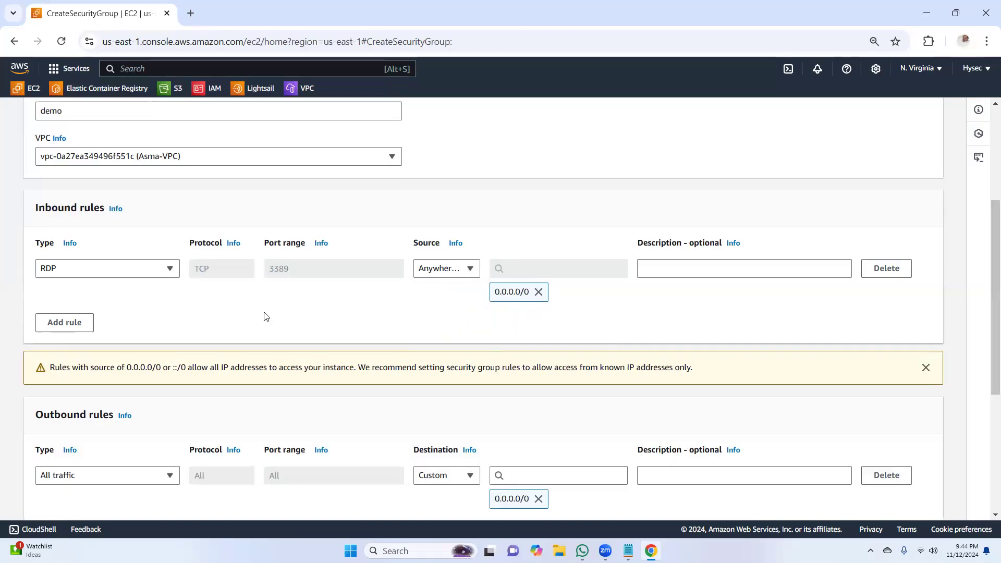
Add a second inbound rule of type HTTP with source Anywhere-IPv4.
click(78, 328)
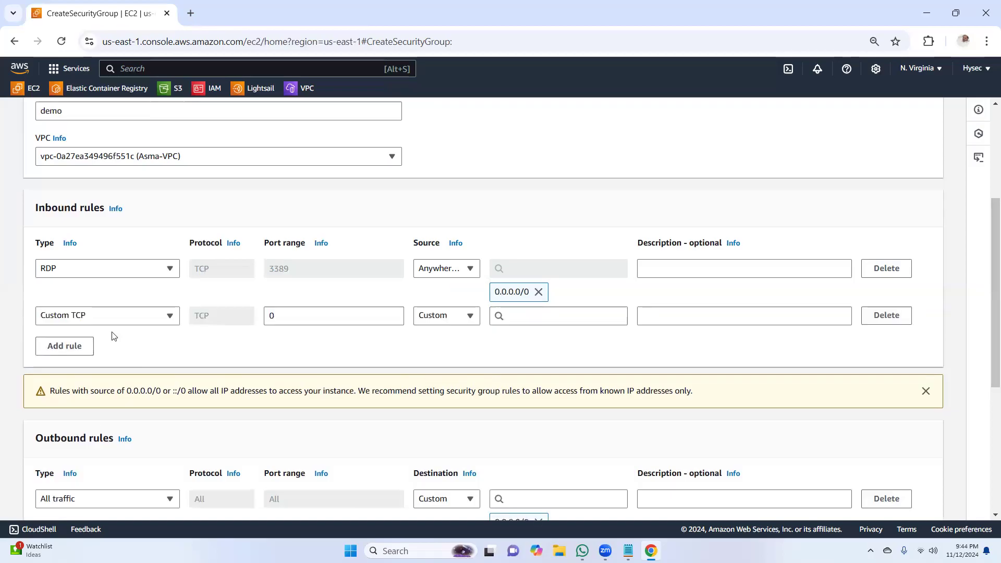
click(171, 316)
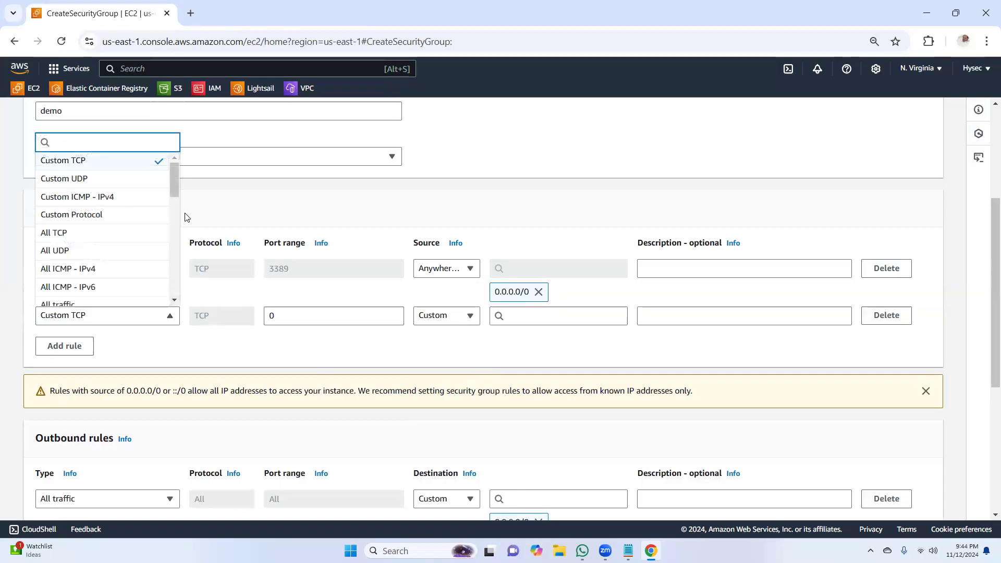
drag(177, 183, 171, 219)
click(93, 238)
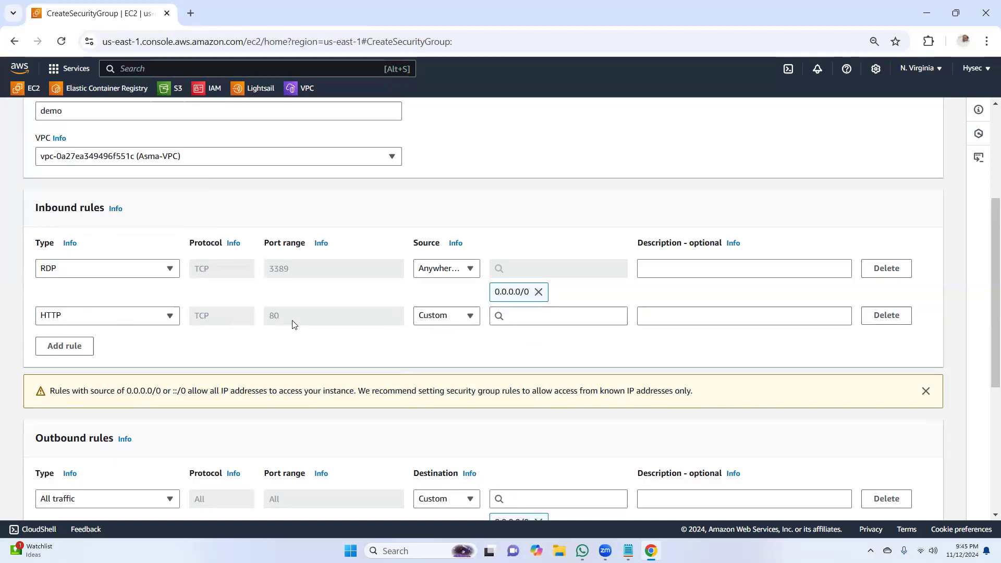
click(463, 323)
click(447, 353)
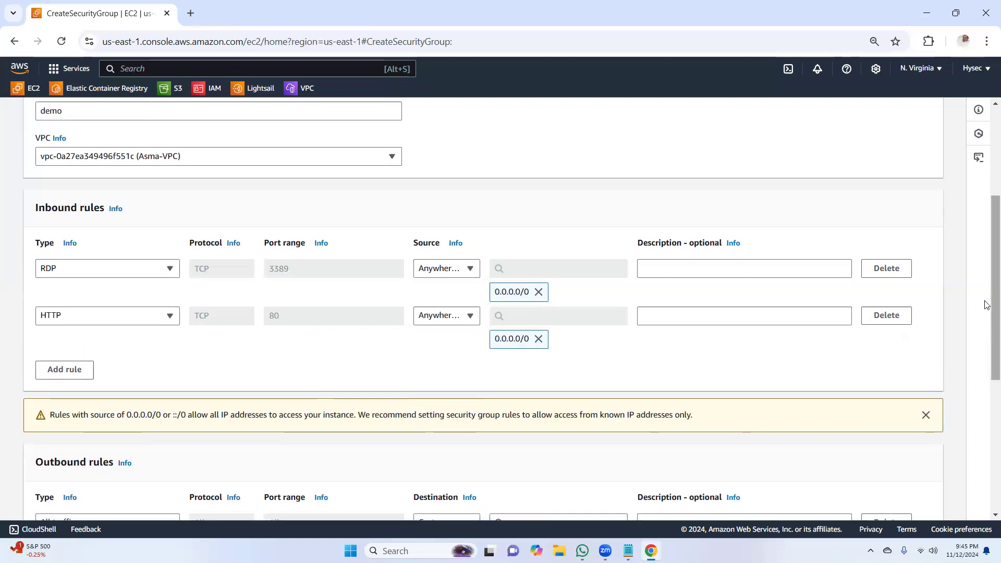
Create the security group and review its inbound rules.
scroll(986, 322, down, 1)
scroll(985, 322, down, 5)
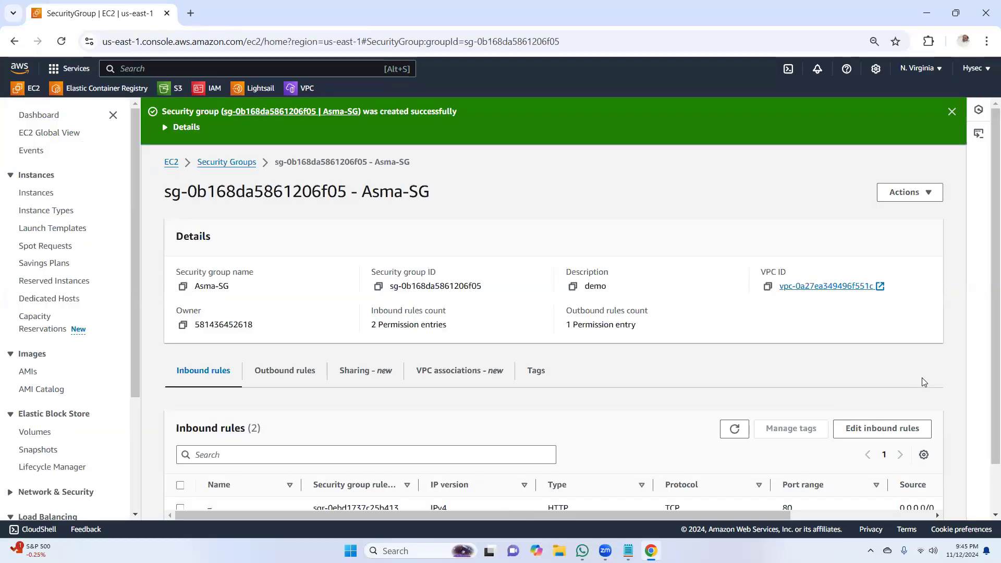
scroll(857, 444, down, 1)
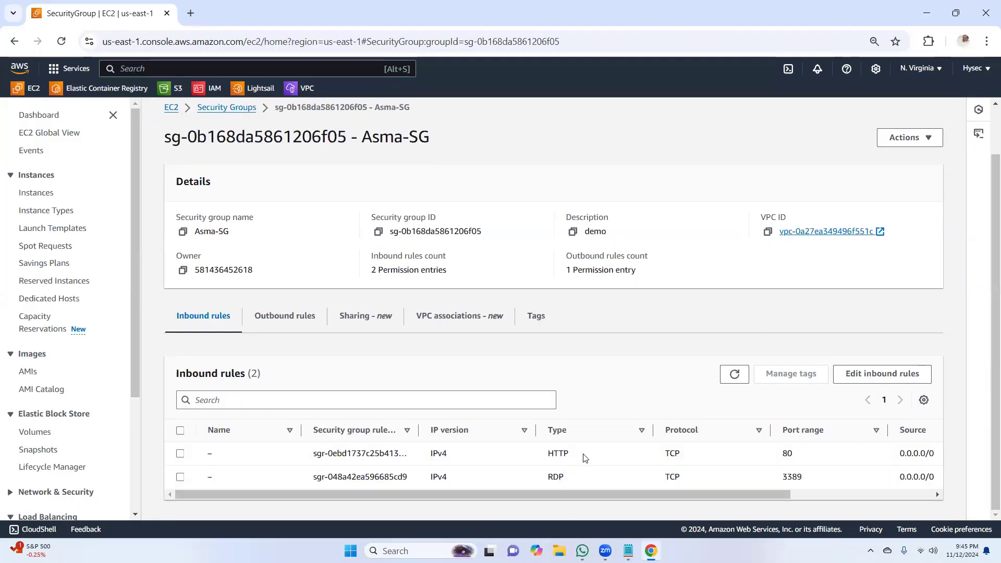
scroll(987, 326, up, 1)
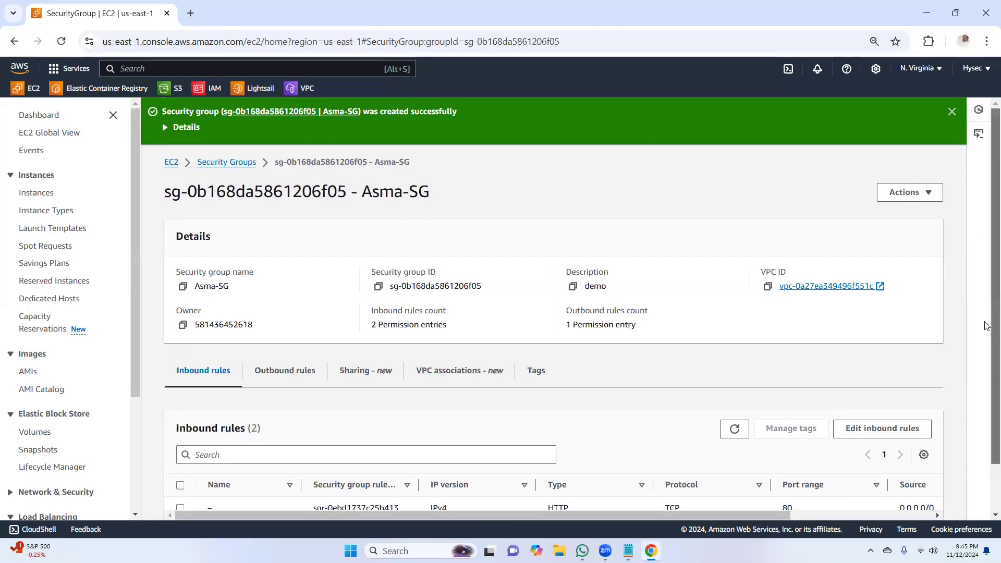
Start launching a new EC2 instance from the EC2 dashboard.
click(38, 115)
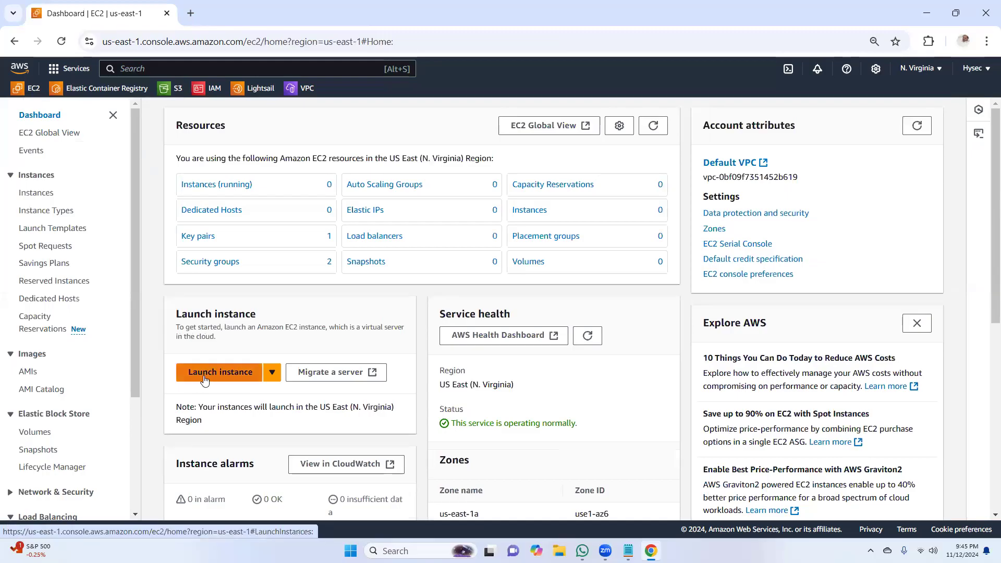
click(205, 373)
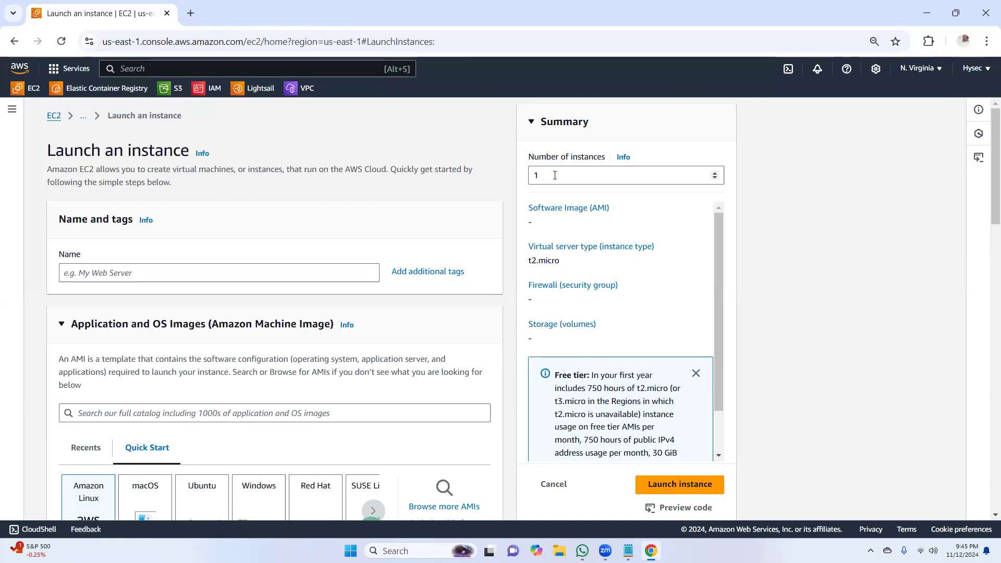
click(592, 180)
text(00)
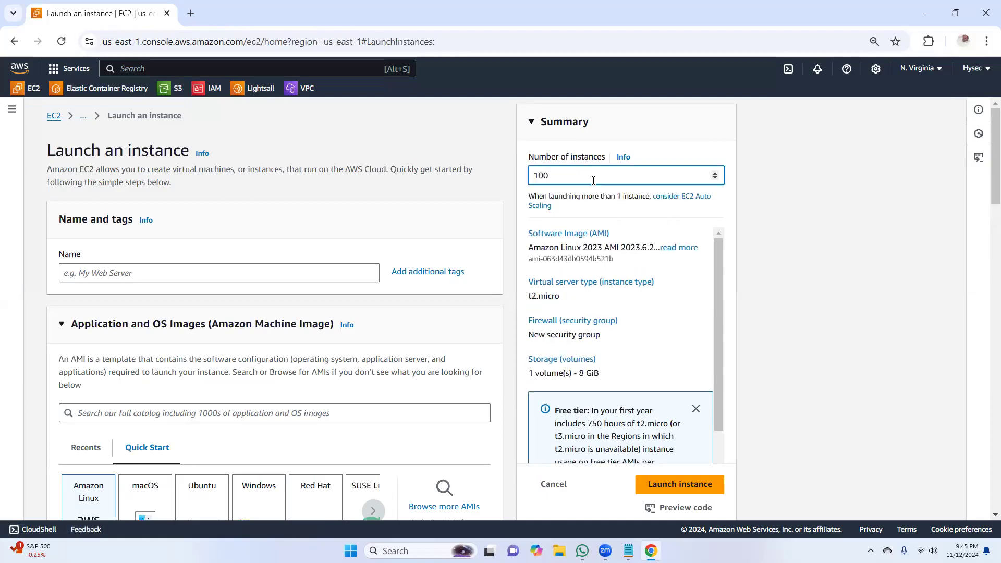
key(BackSpace)
key(BackSpace)
key(BackSpace)
text(5)
key(BackSpace)
text(1)
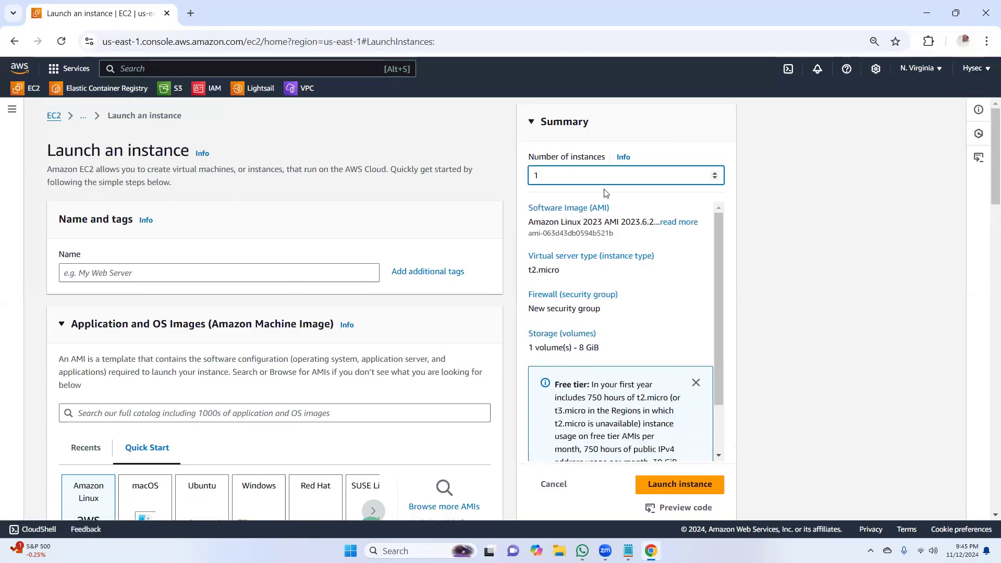
Name the instance webserver90.
scroll(302, 215, down, 1)
click(137, 219)
text(webser)
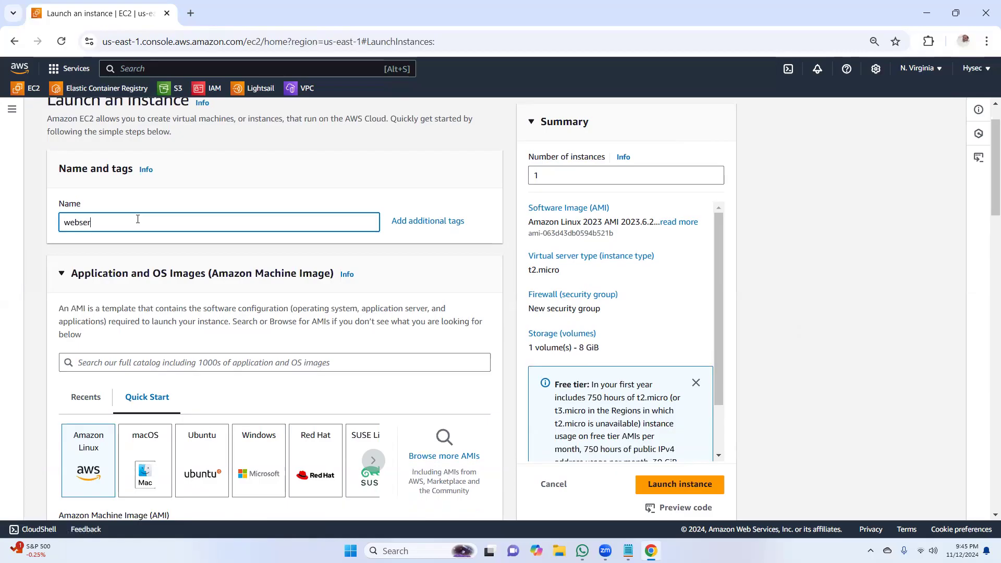
text(ver91)
key(BackSpace)
text(0)
Select Microsoft Windows Server 2025 Base as the instance's AMI from the Quick Start options.
drag(987, 203, 987, 242)
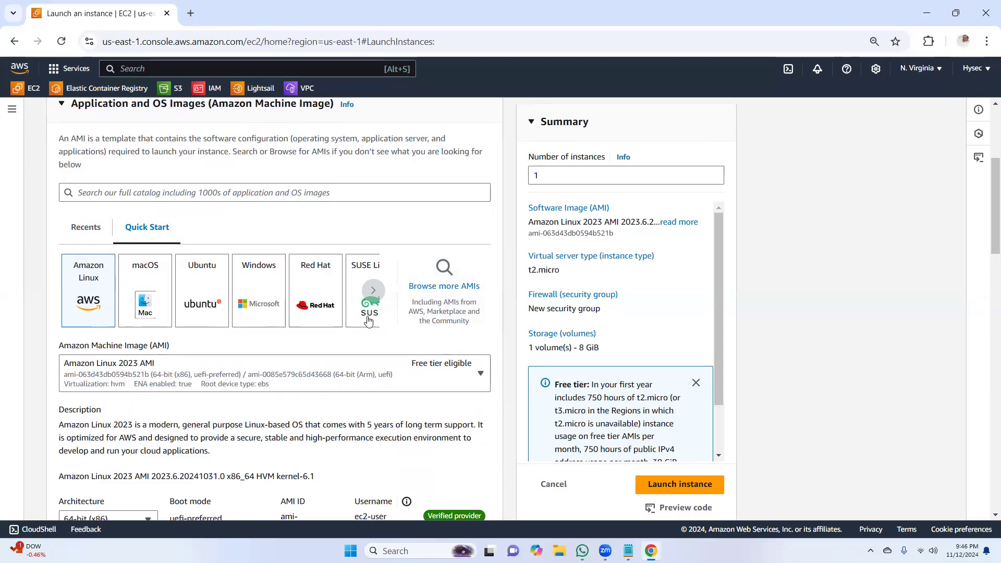
click(254, 303)
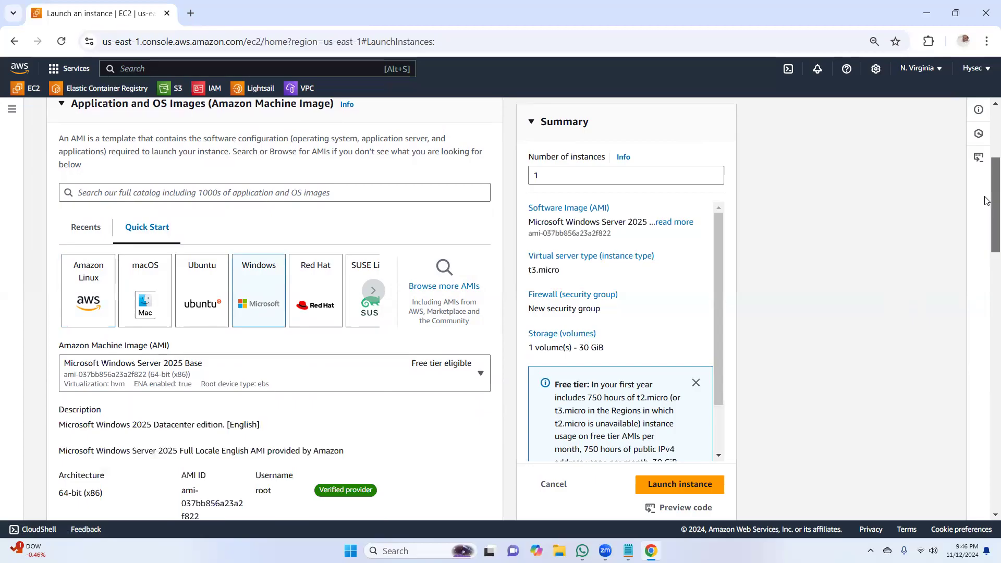
scroll(985, 200, down, 2)
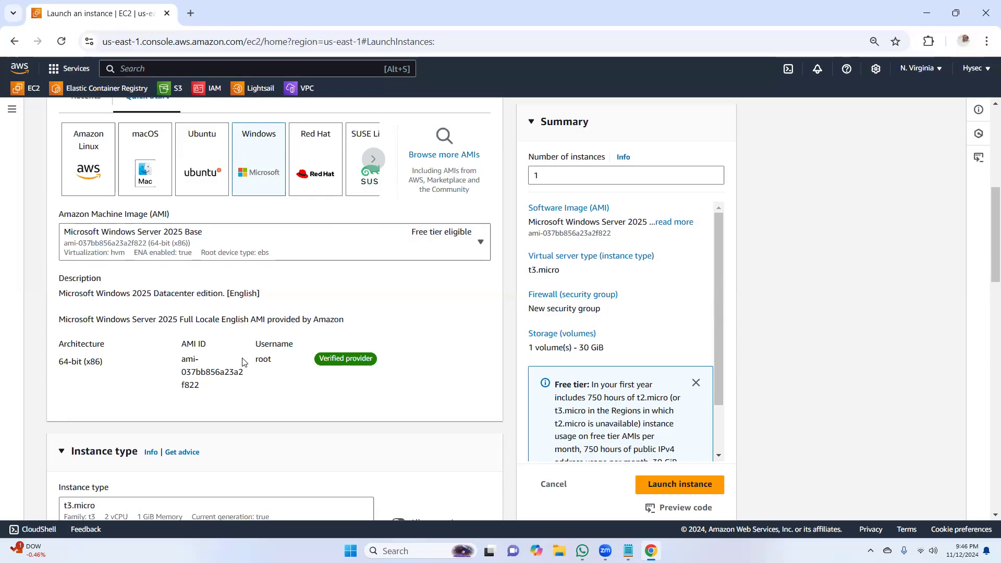
mouse_move(987, 237)
mouse_down()
mouse_move(975, 289)
mouse_move(982, 257)
mouse_up()
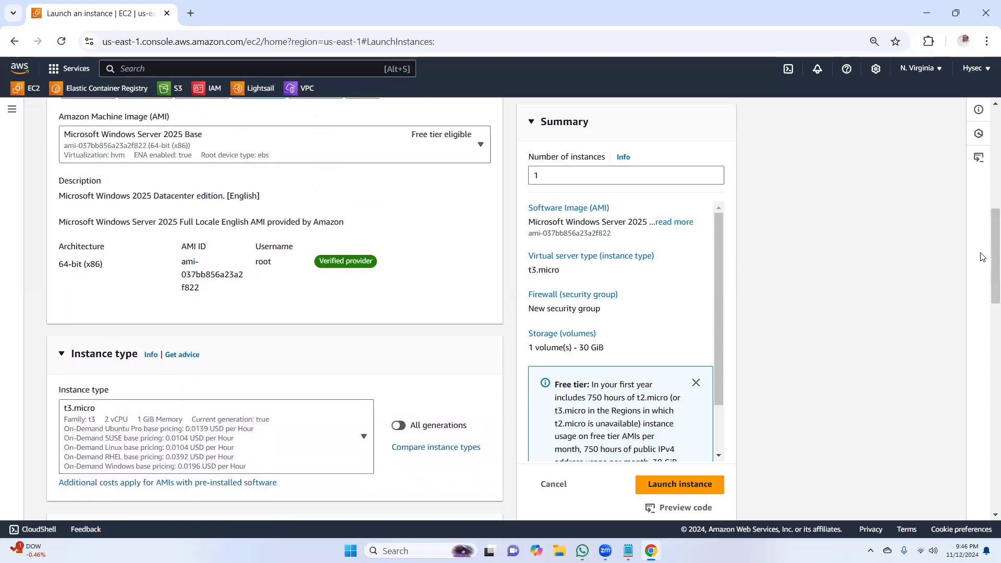
drag(987, 284, 986, 236)
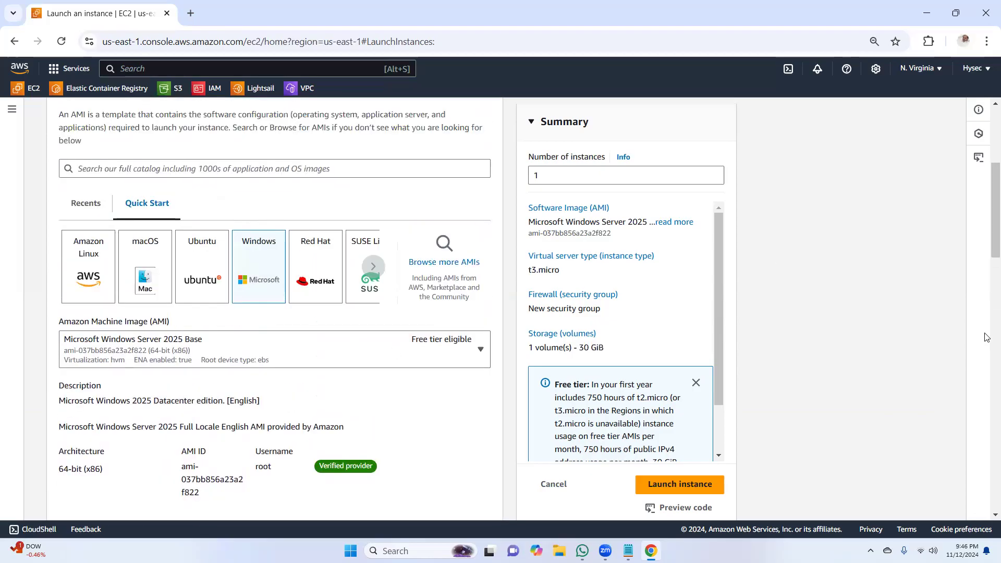
drag(986, 226, 972, 309)
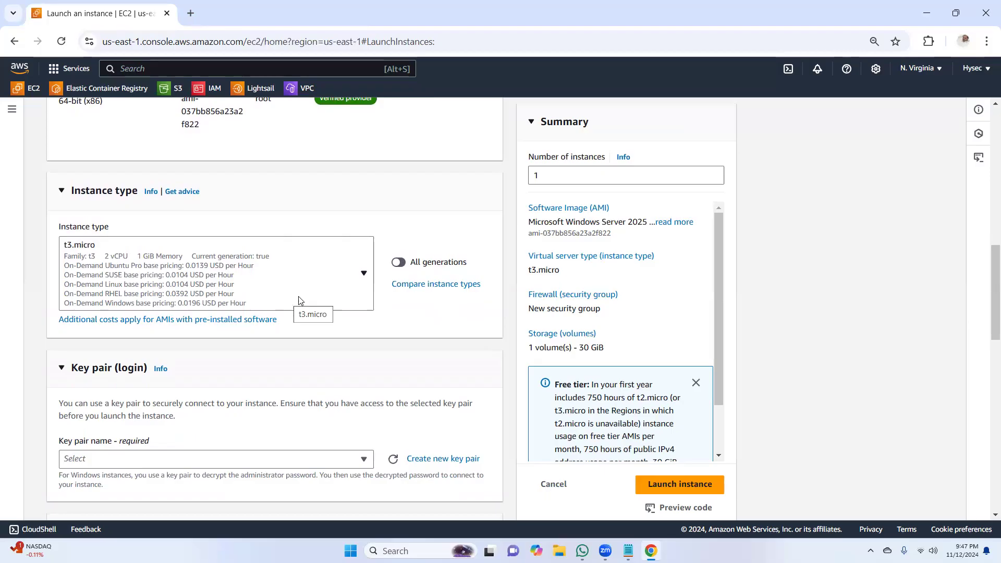
Browse the instance type list and set the instance type to t3.medium.
click(365, 277)
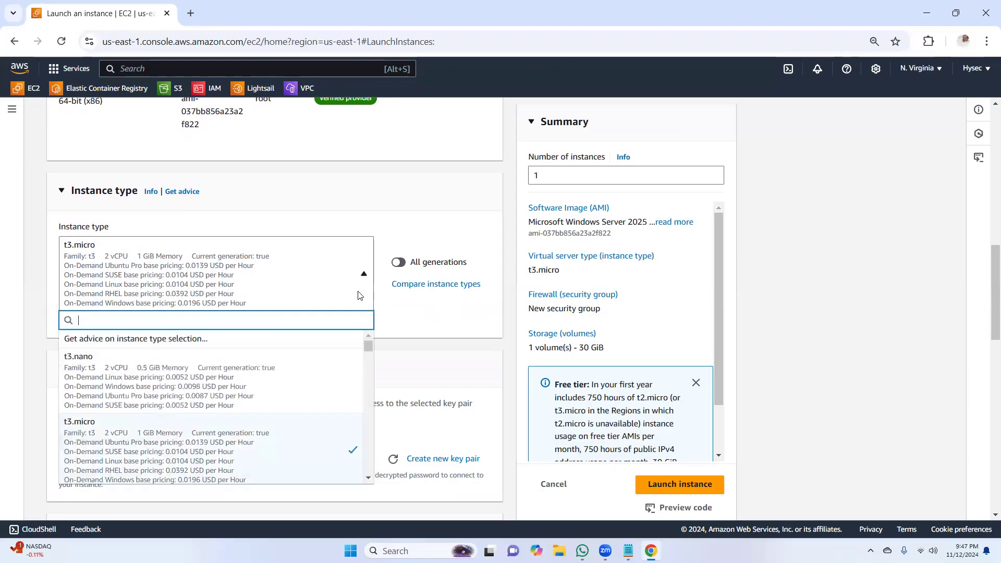
scroll(368, 479, down, 5)
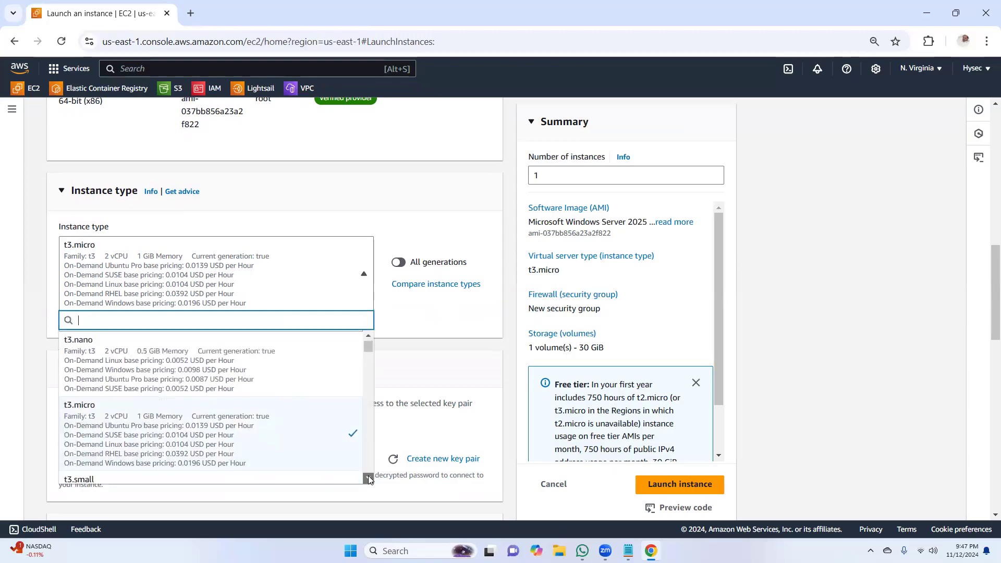
scroll(368, 479, down, 3)
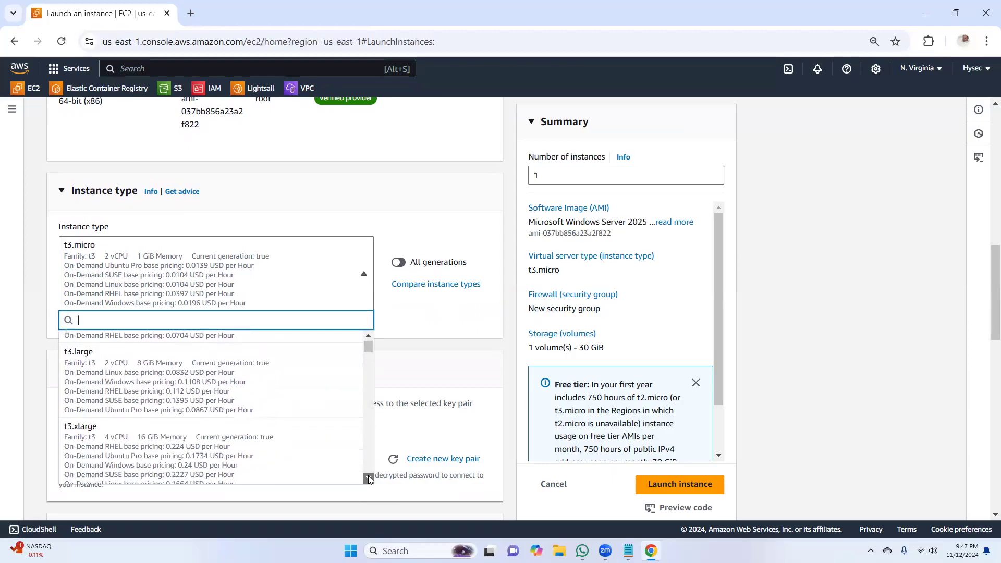
scroll(368, 478, down, 4)
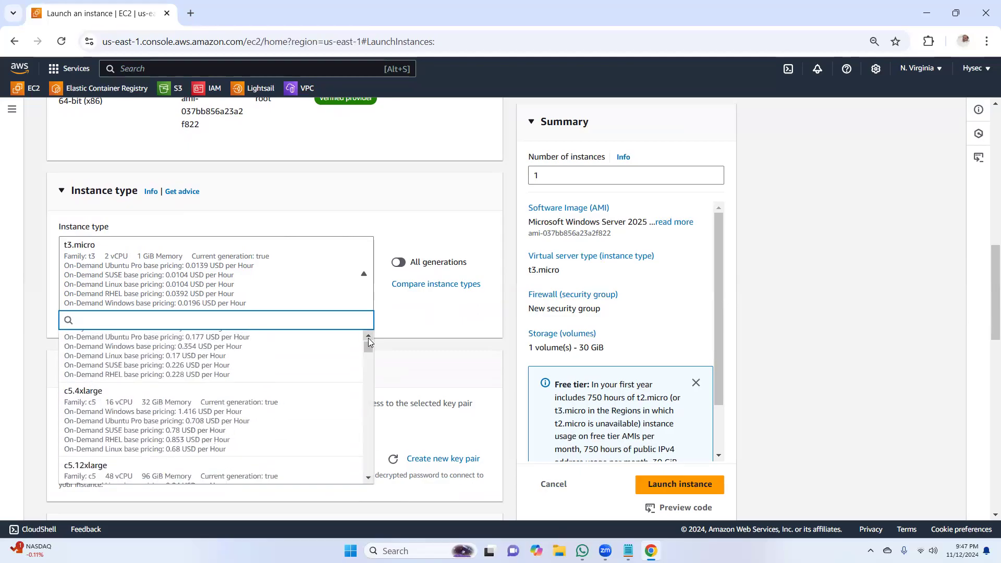
scroll(368, 338, up, 2)
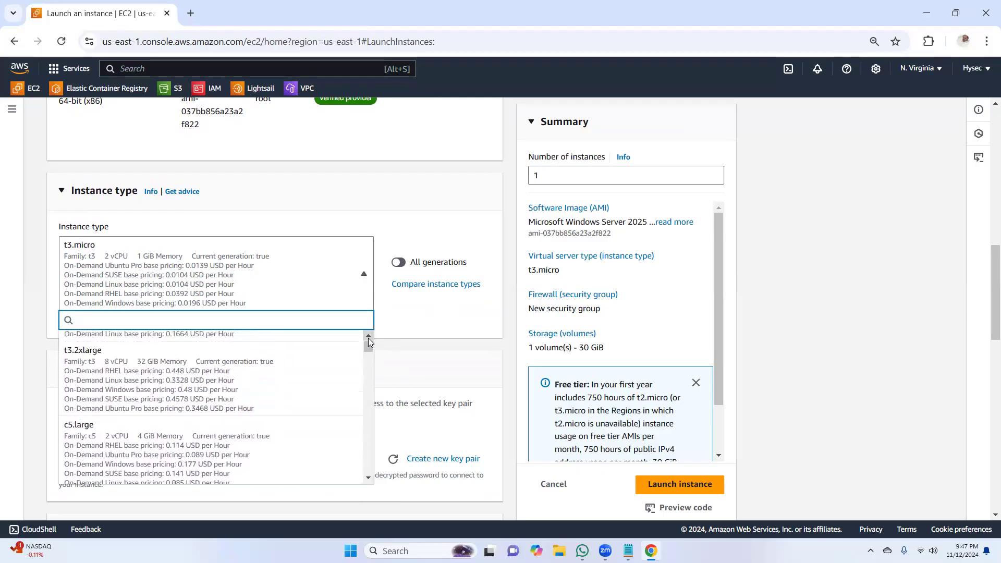
scroll(368, 337, up, 2)
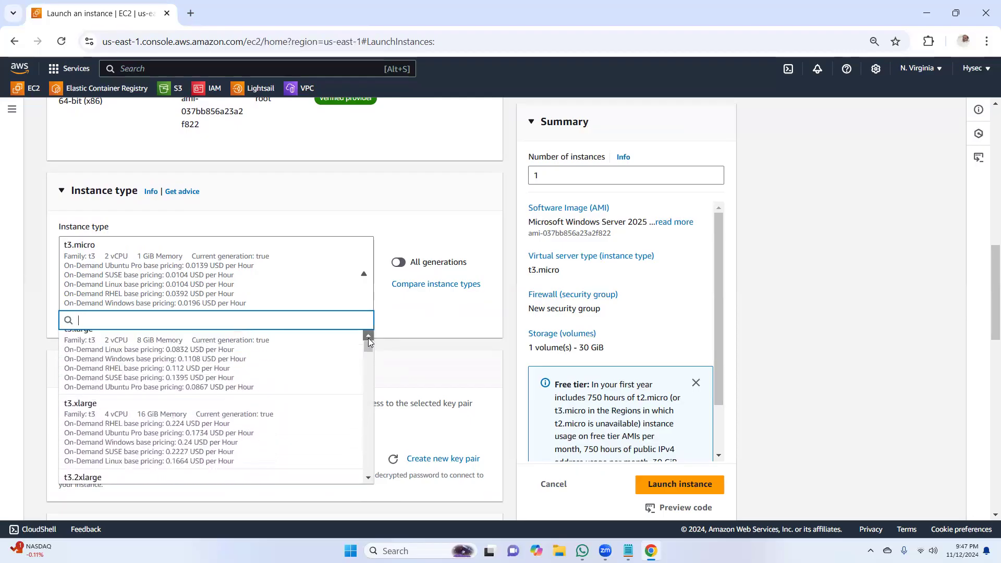
scroll(368, 340, up, 1)
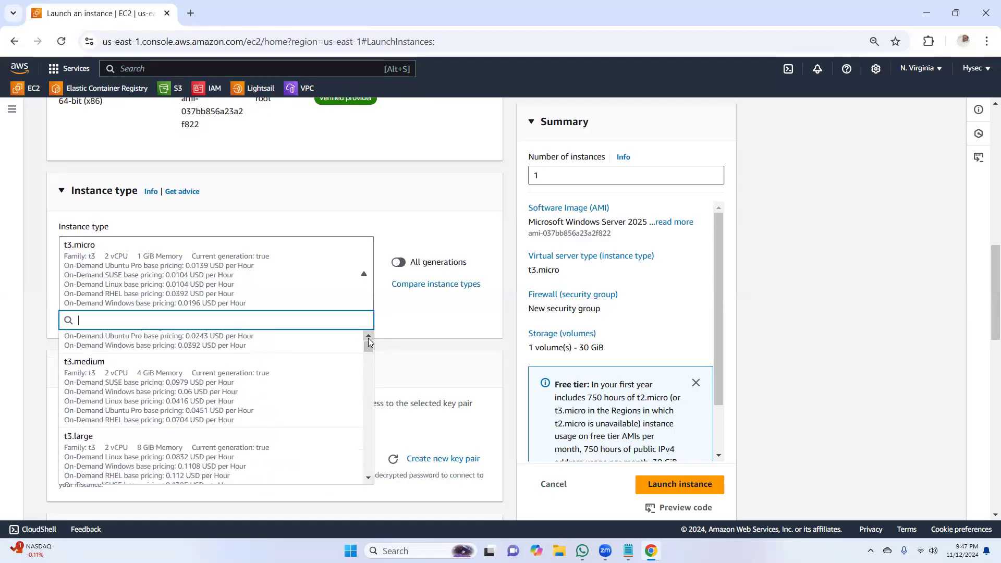
scroll(368, 337, up, 3)
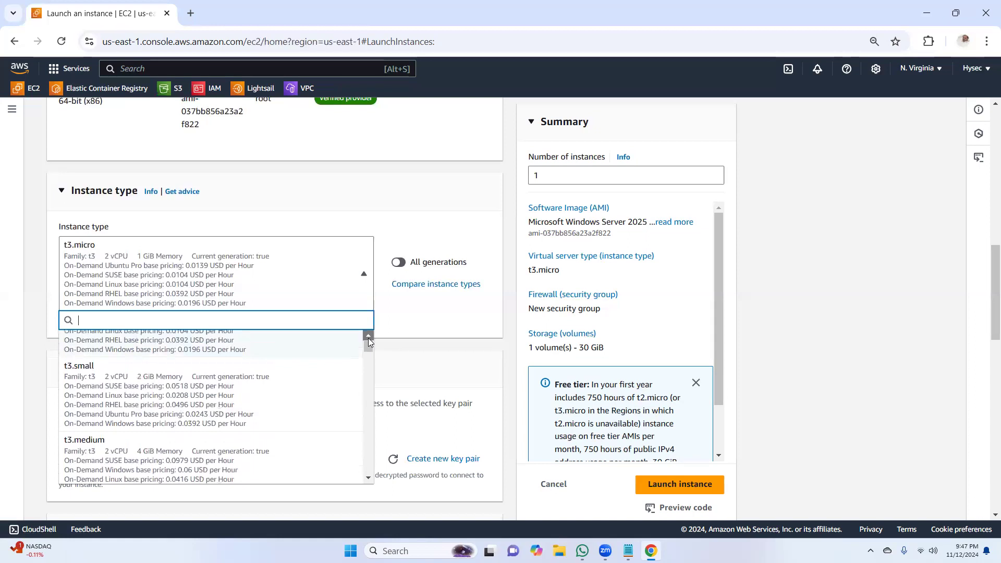
scroll(368, 337, up, 3)
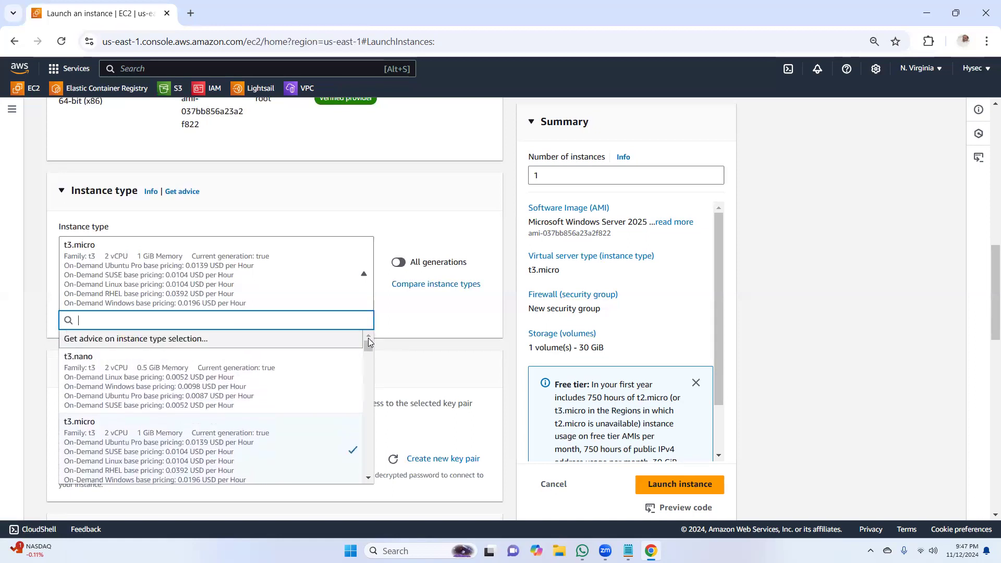
scroll(367, 478, down, 3)
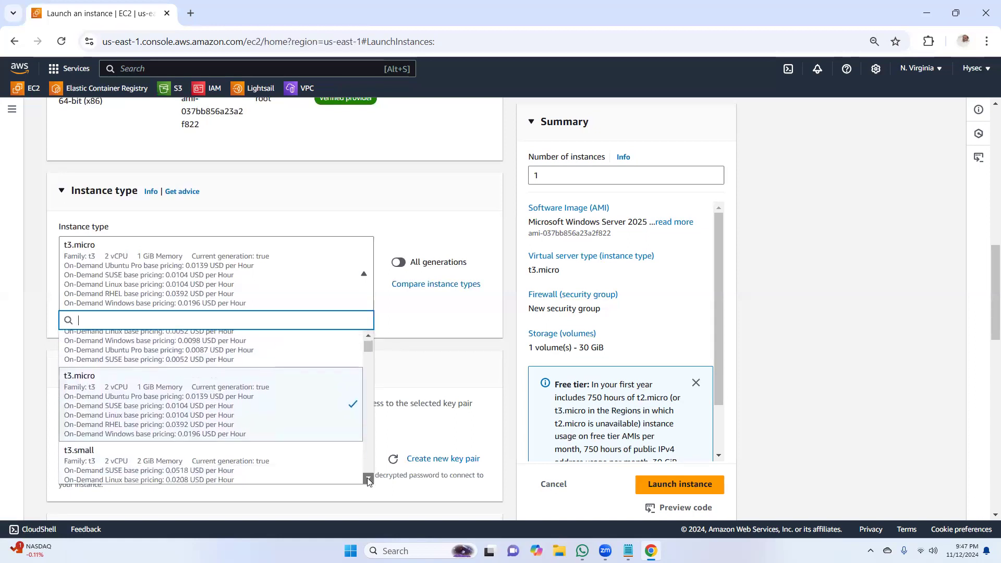
scroll(367, 477, down, 5)
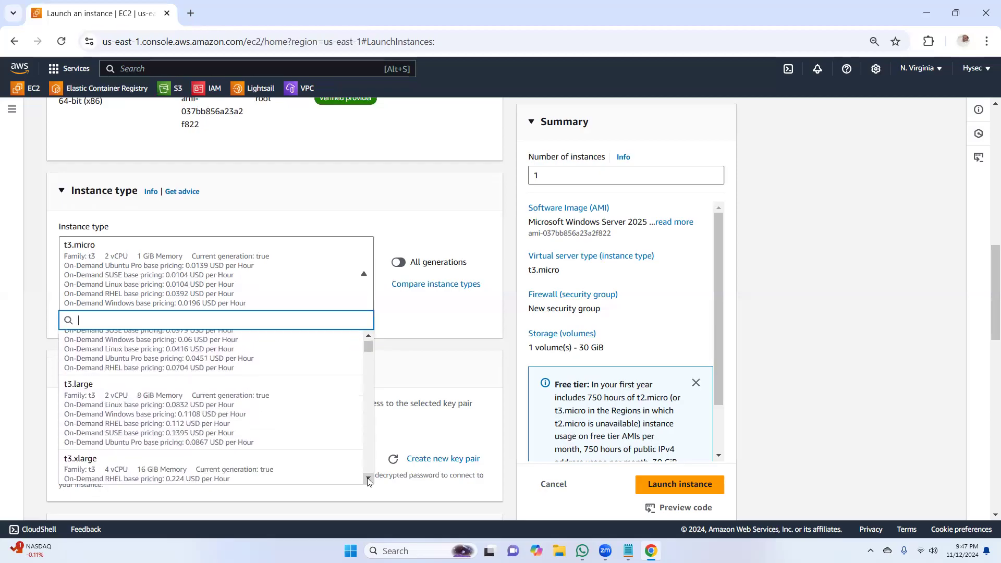
scroll(368, 338, up, 2)
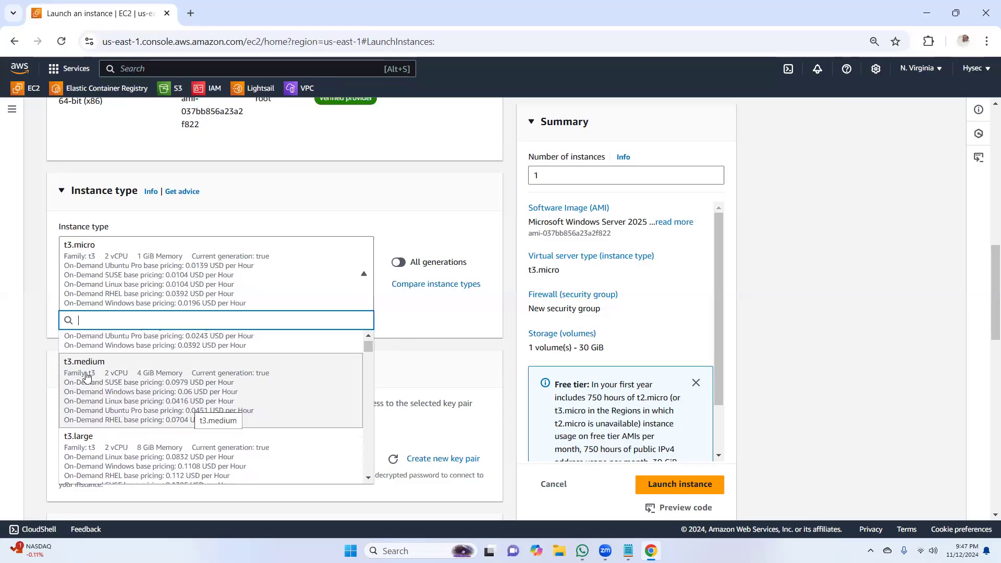
click(112, 382)
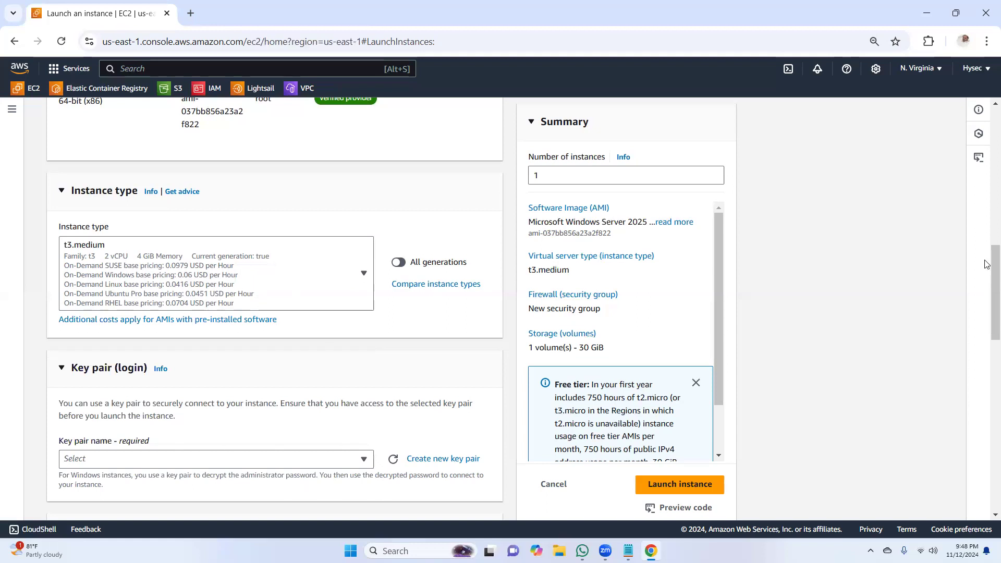
drag(986, 265, 985, 294)
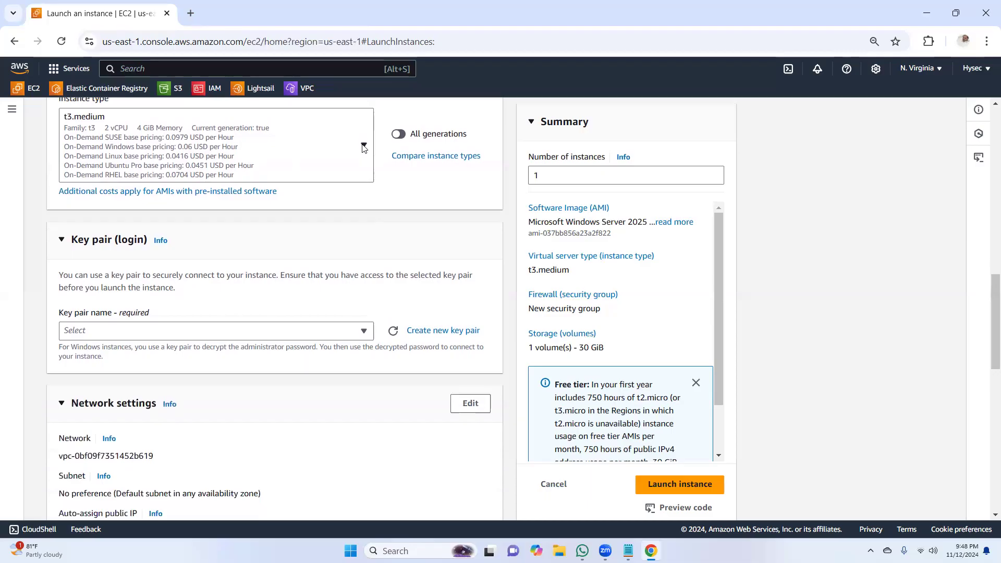
click(363, 146)
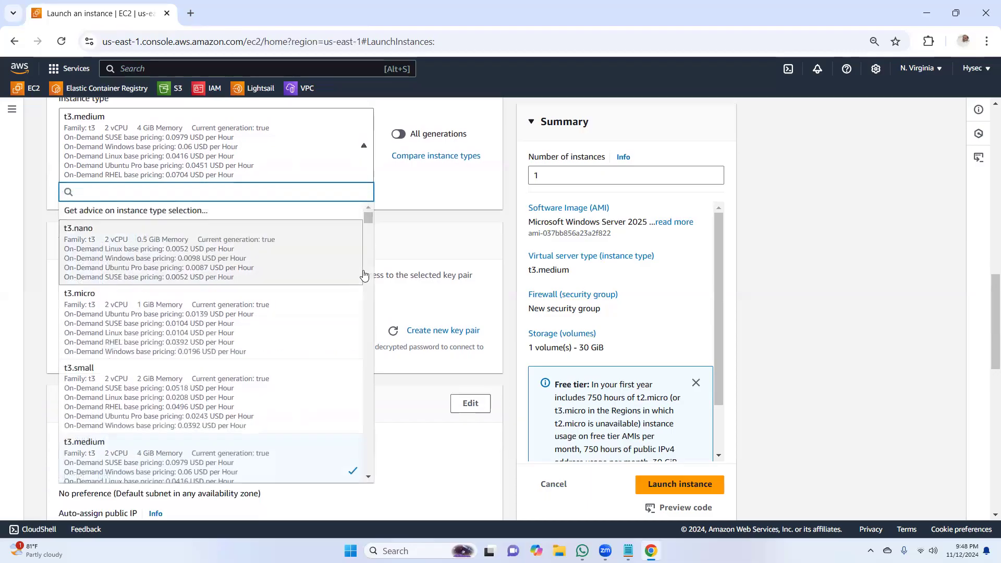
click(369, 477)
scroll(369, 477, down, 20)
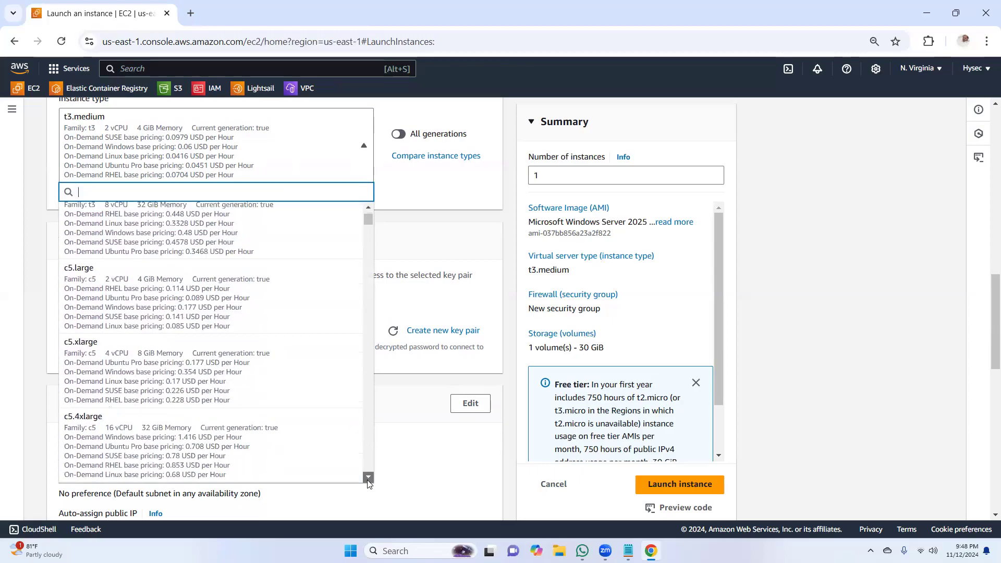
click(423, 452)
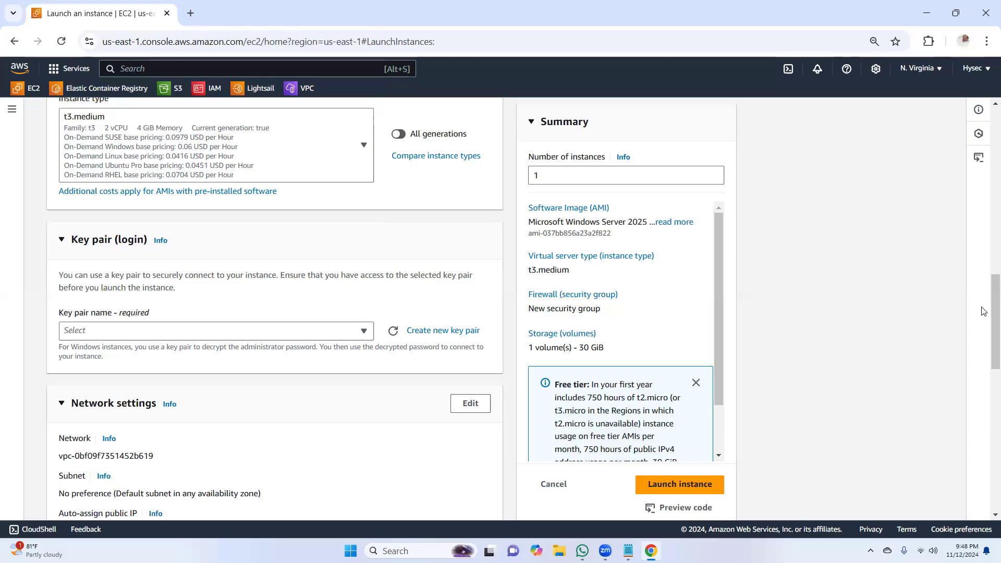
Create a new RSA key pair in .pem format named asmakey for the instance.
scroll(980, 312, down, 1)
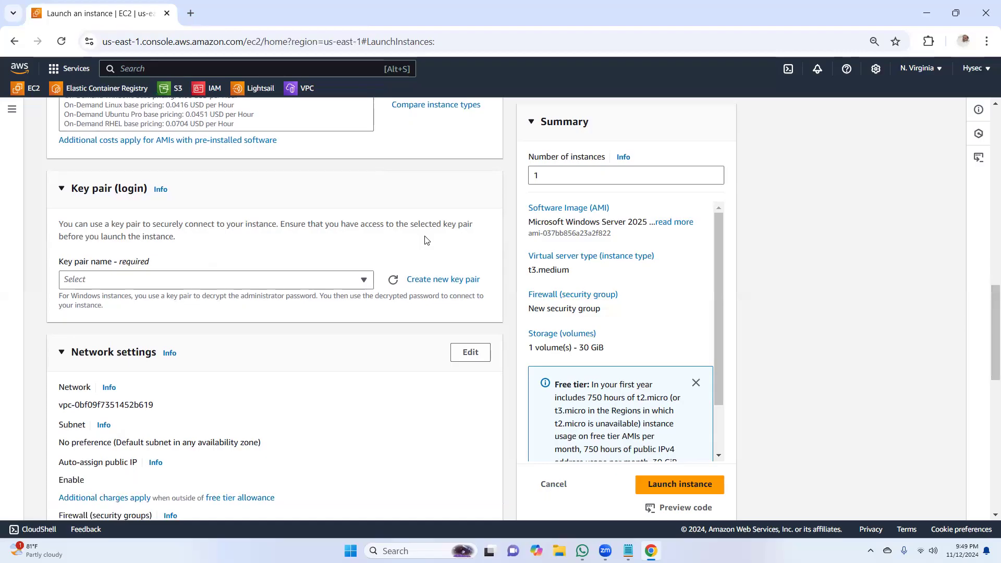
click(449, 286)
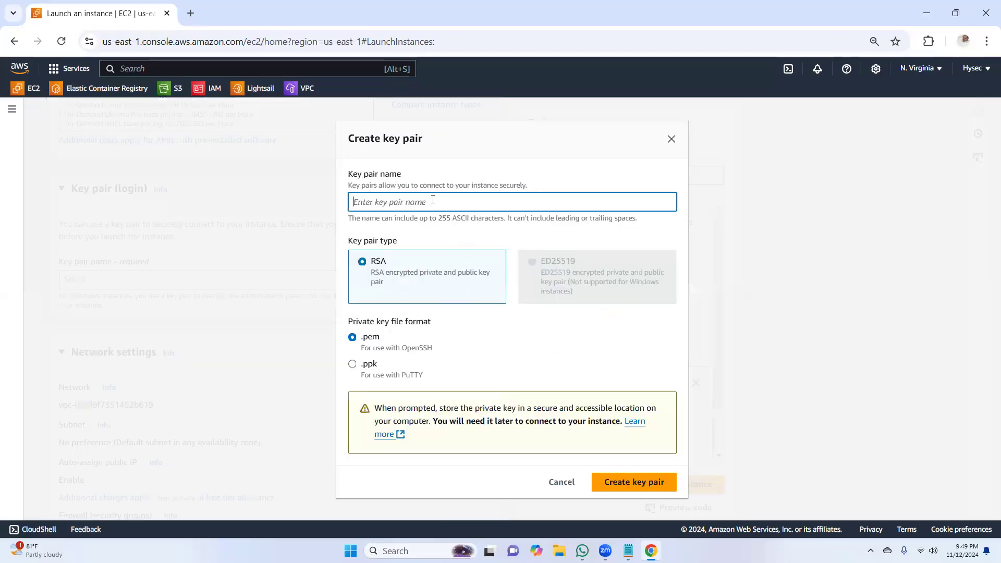
text(asmakey)
click(627, 489)
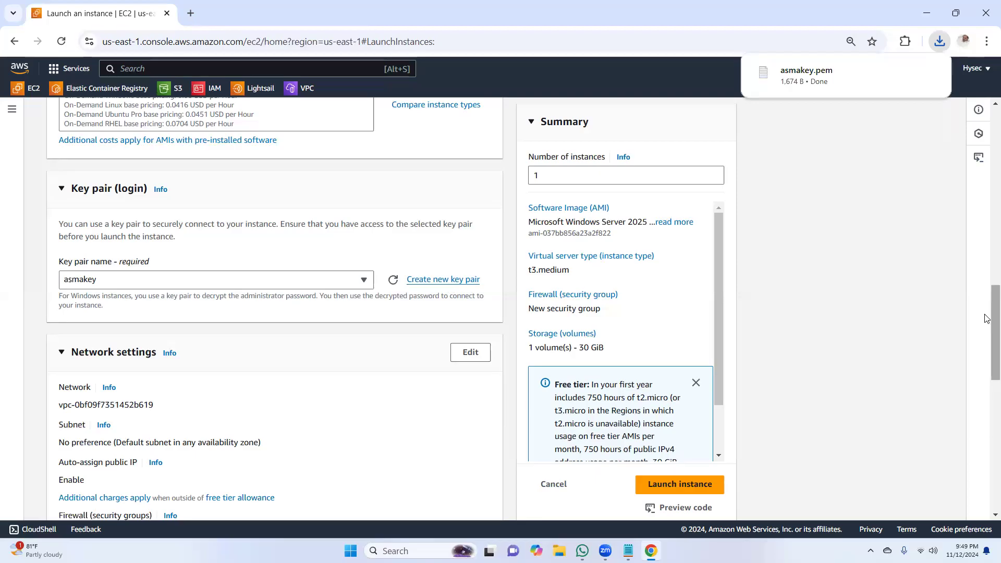
Edit the network settings to place the instance in Asma-VPC and its Asma-Subnet.
drag(987, 318, 987, 359)
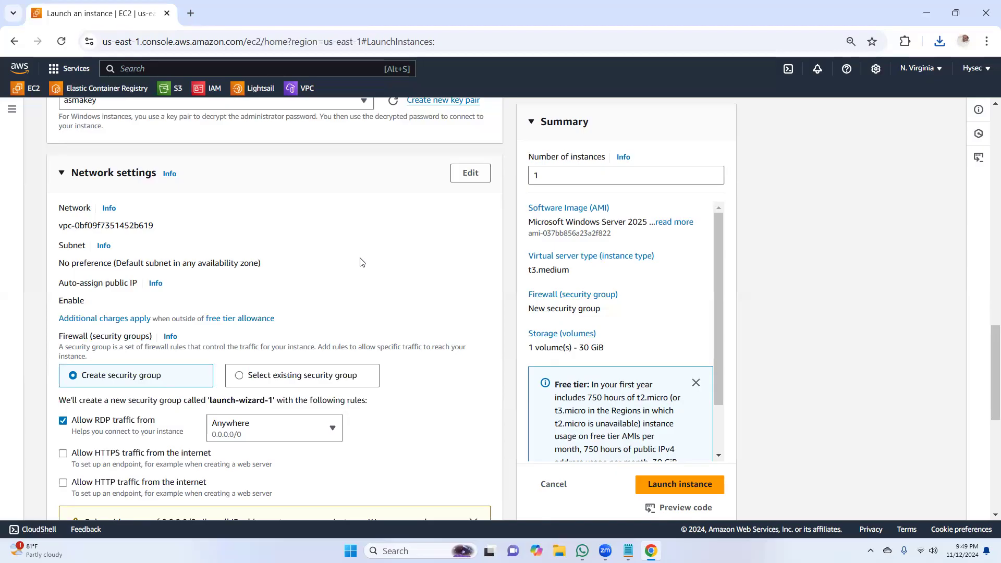
click(472, 175)
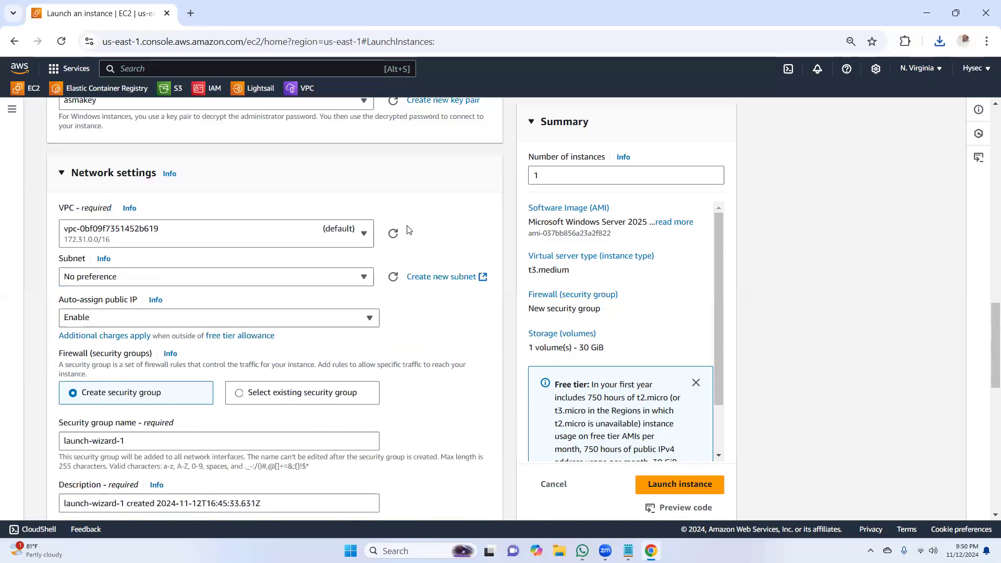
click(364, 234)
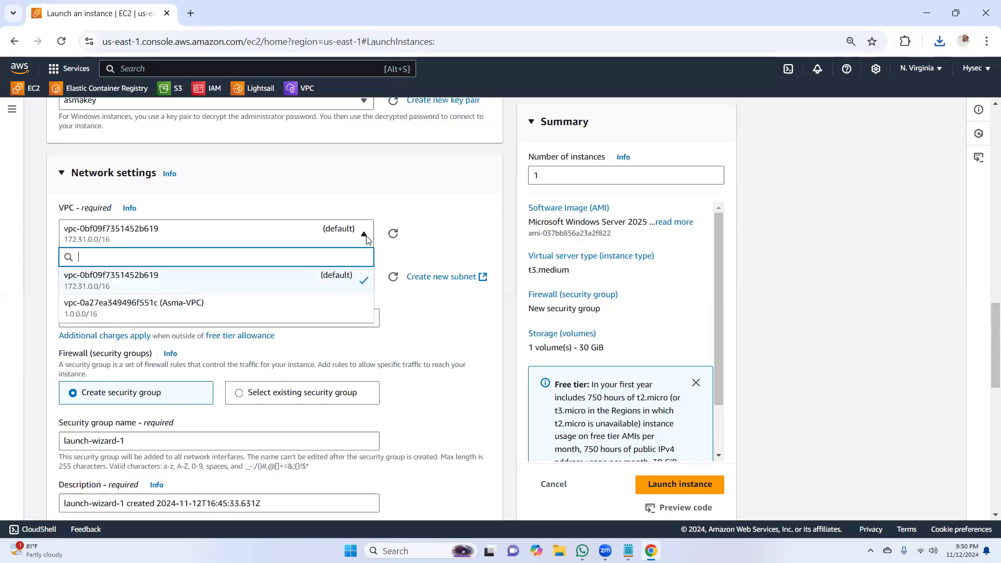
click(266, 312)
click(343, 291)
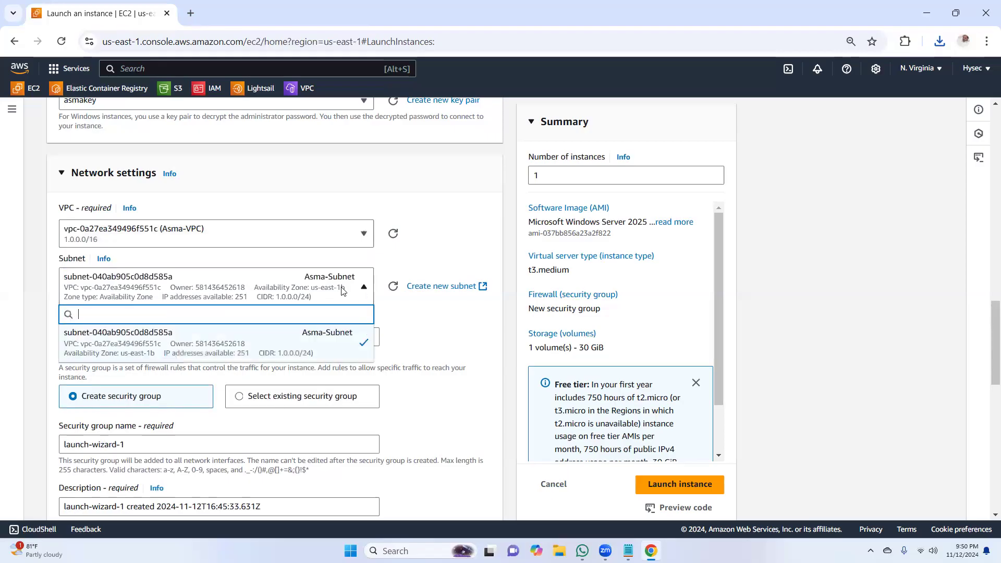
click(318, 344)
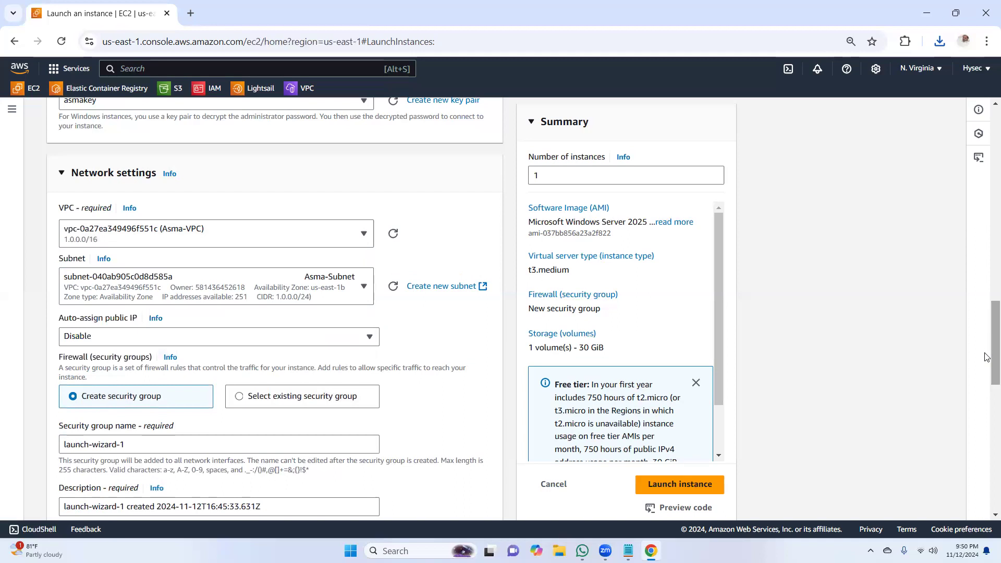
Enable auto-assign public IP for the instance and review the security group settings.
drag(986, 356, 986, 367)
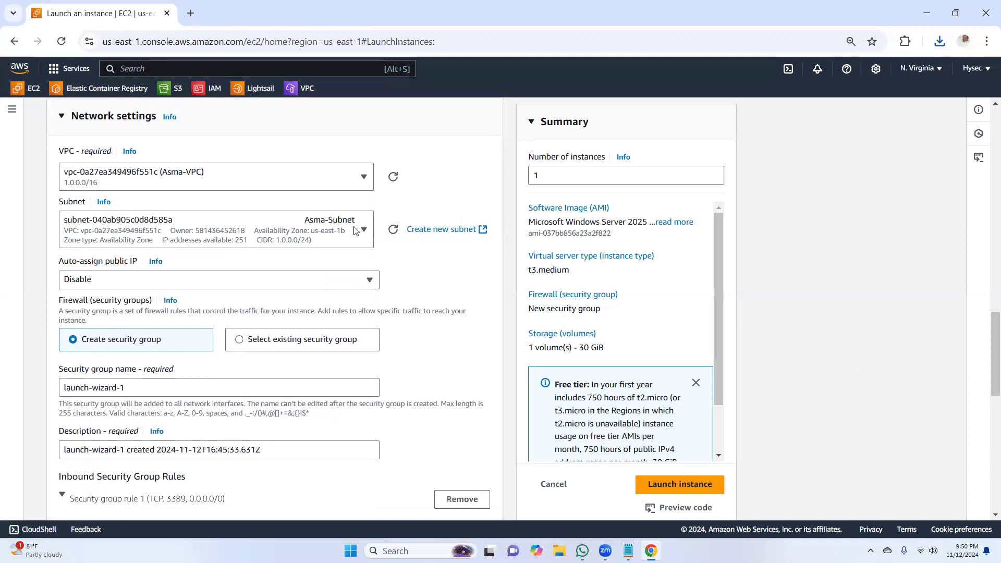
click(125, 280)
click(90, 300)
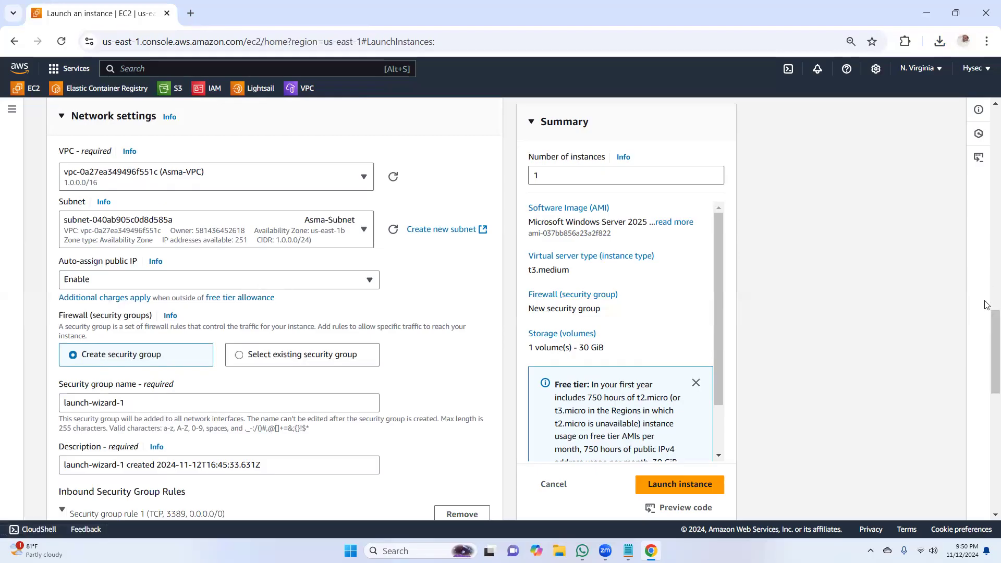
scroll(987, 328, down, 2)
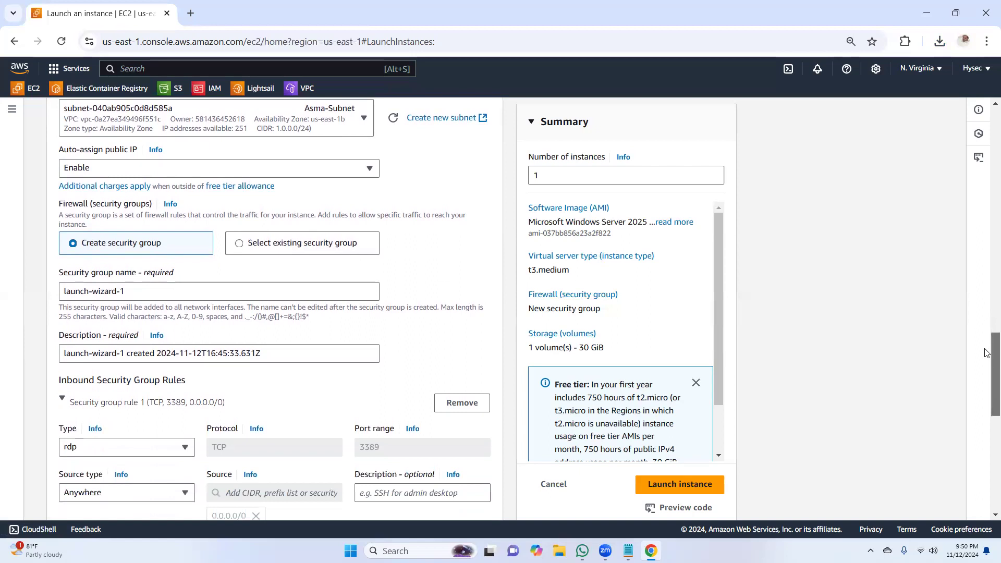
scroll(986, 353, down, 1)
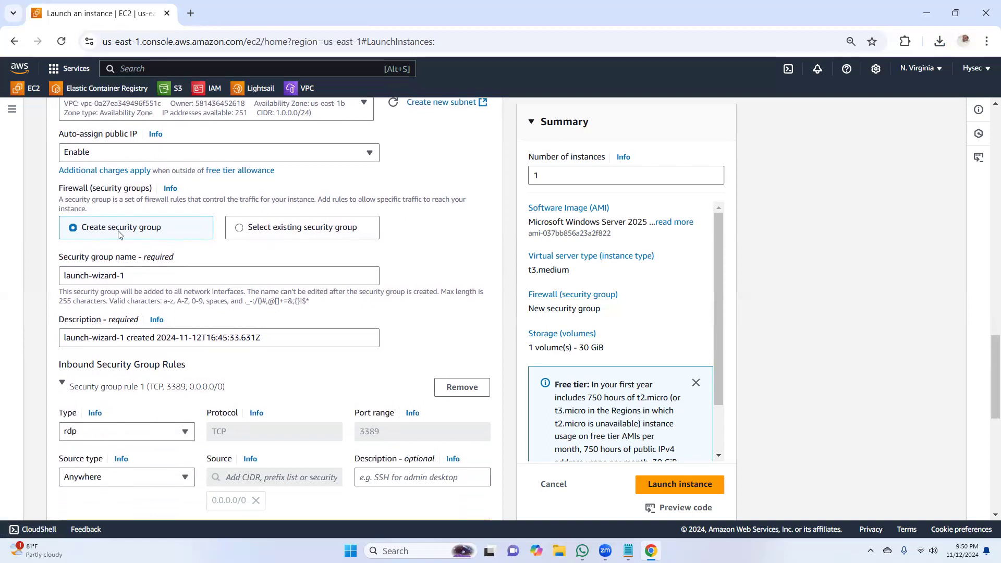
Choose the existing security group Asma-SG for the instance instead of creating a new one.
click(239, 229)
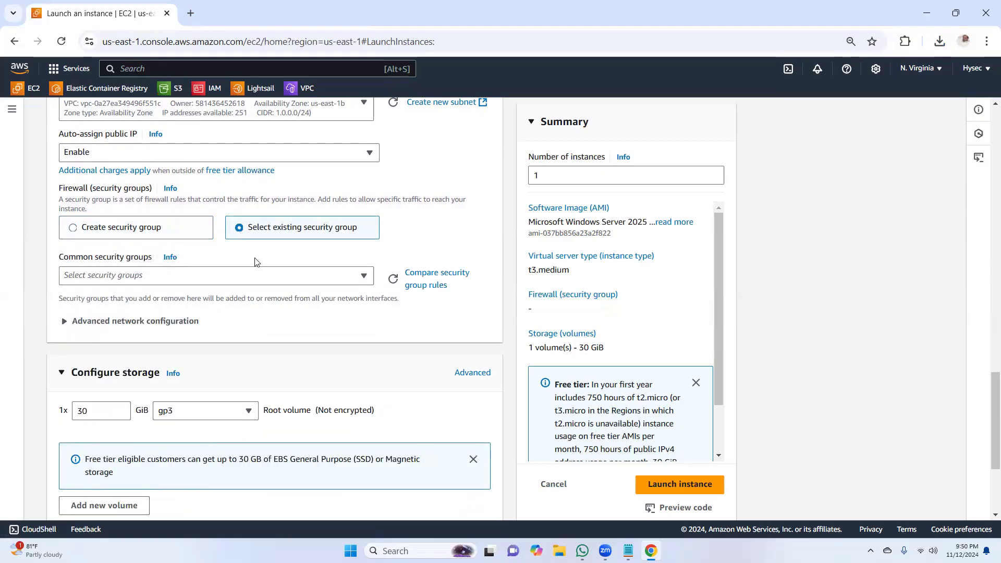
click(258, 277)
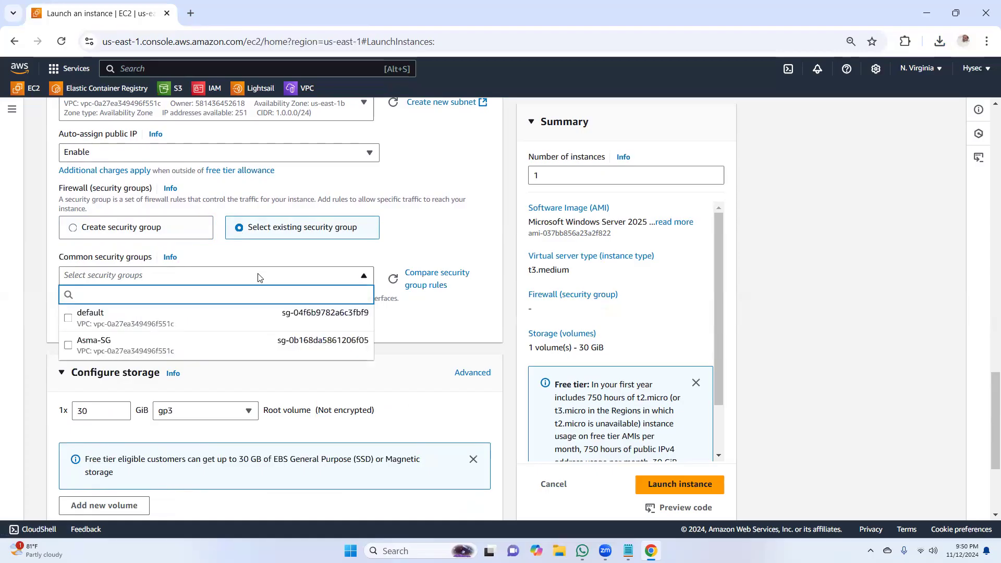
click(68, 348)
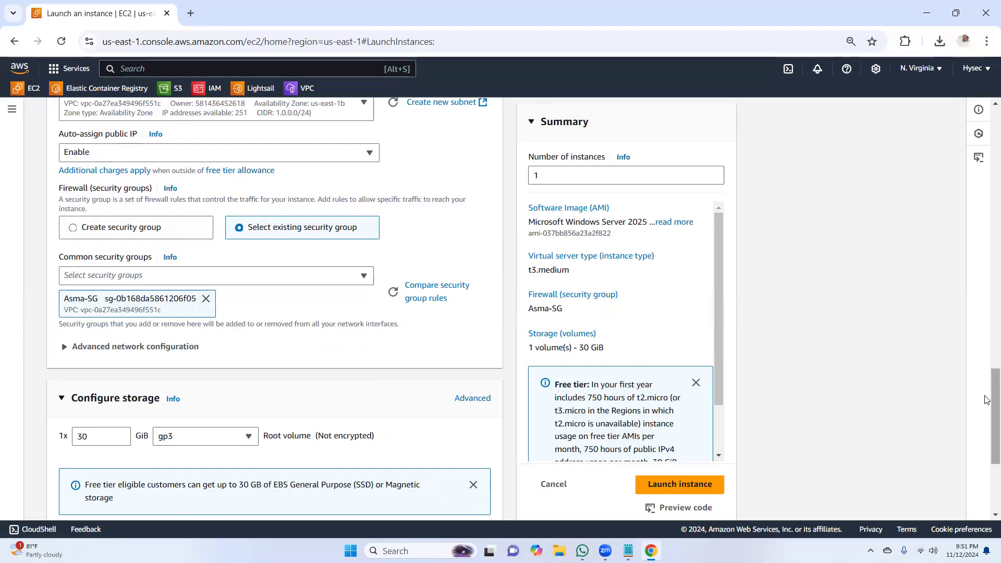
Launch the instance with the configured settings.
scroll(987, 415, down, 1)
scroll(987, 414, down, 3)
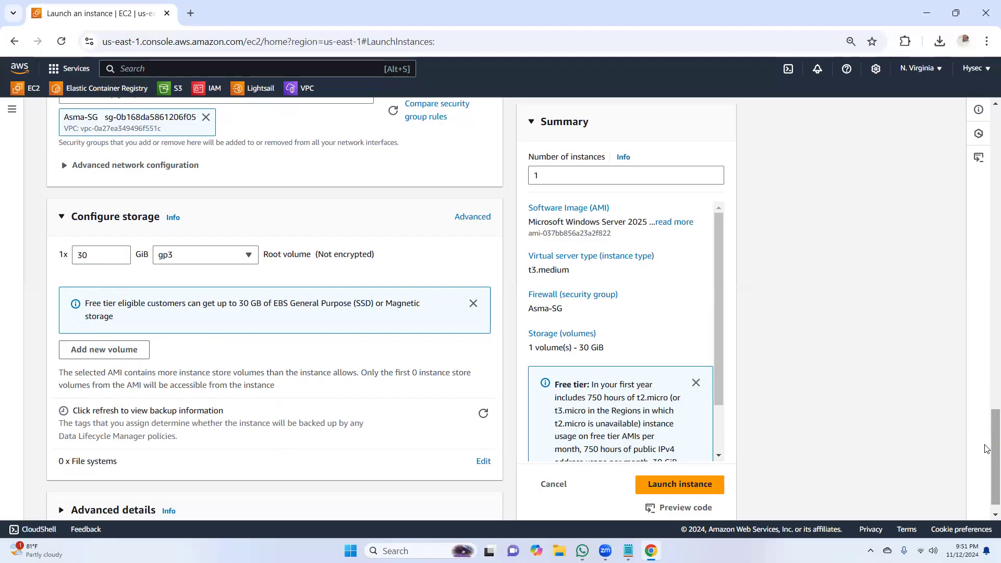
scroll(988, 449, down, 1)
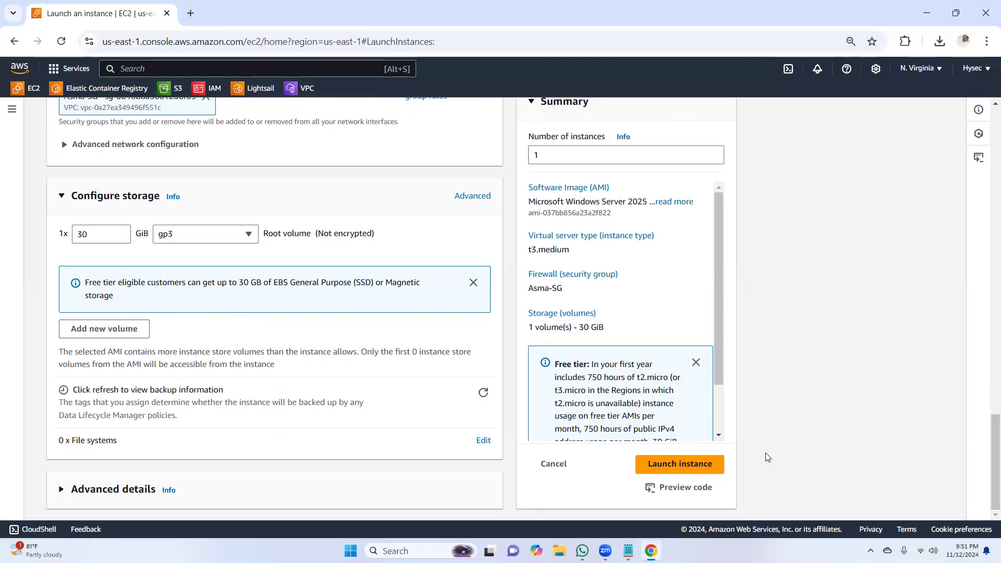
click(689, 468)
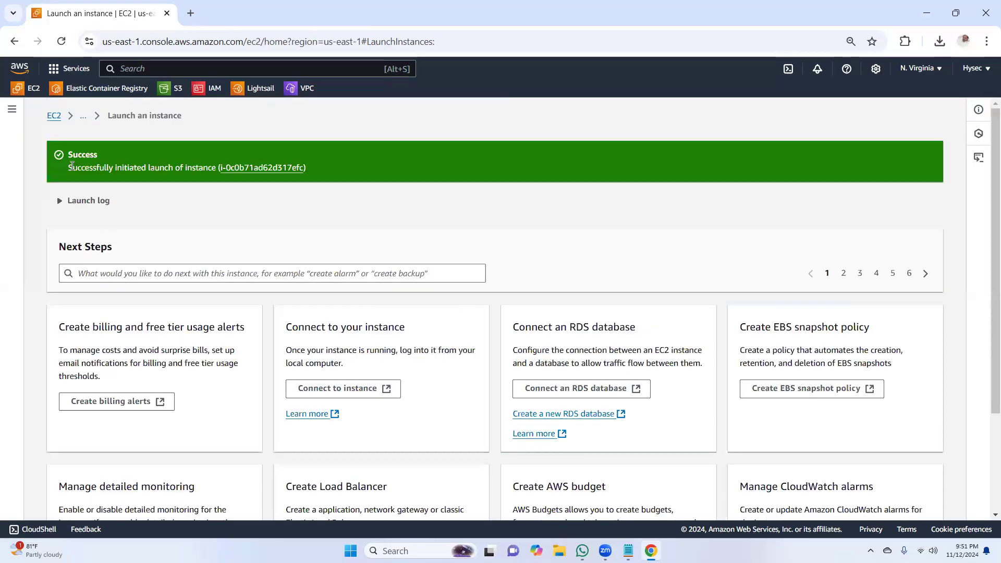
Open the details page of the running instance webserver90 from the EC2 dashboard.
click(54, 116)
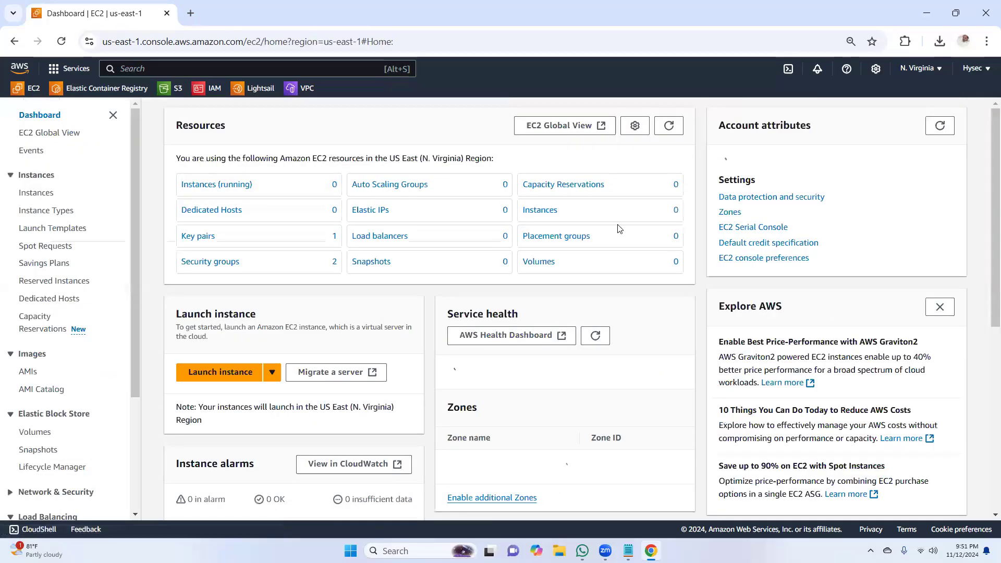
click(217, 188)
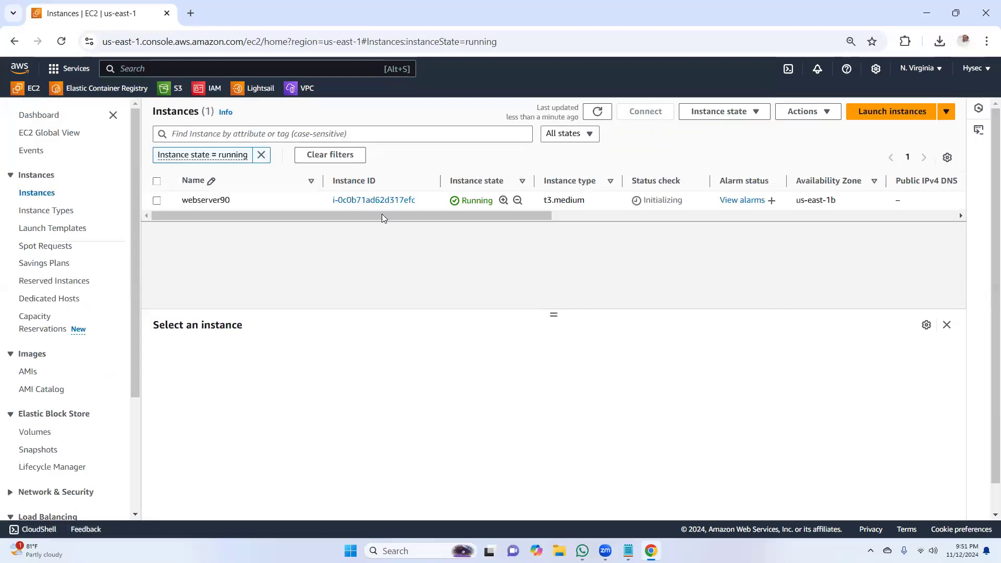
click(381, 201)
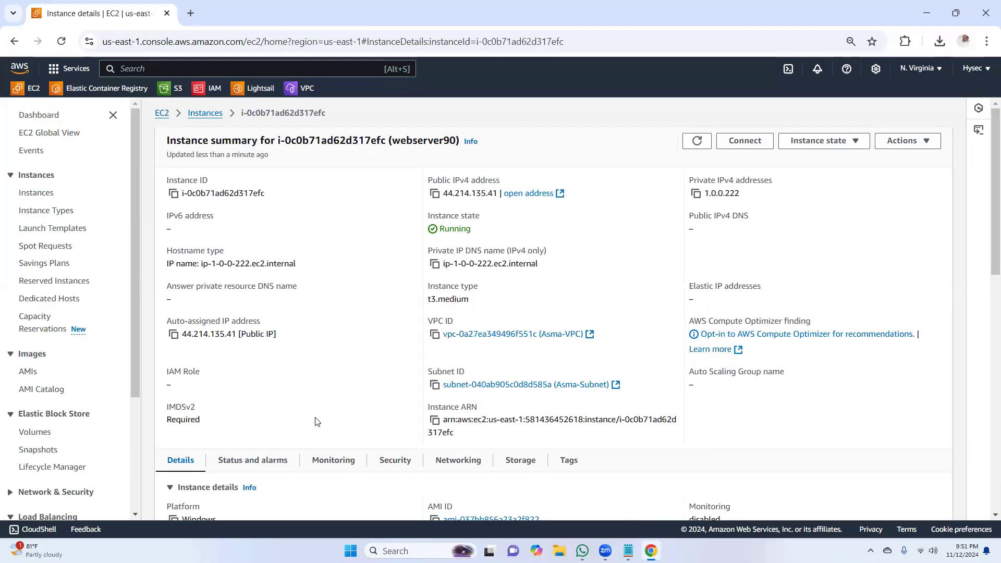
Copy the instance's public IPv4 address.
key(alt+Tab)
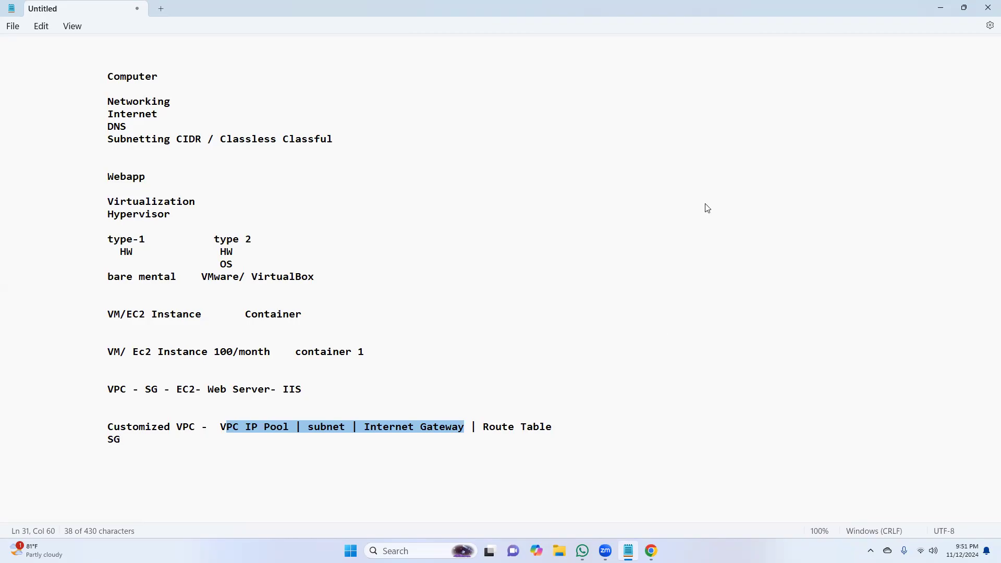
key(alt+Tab)
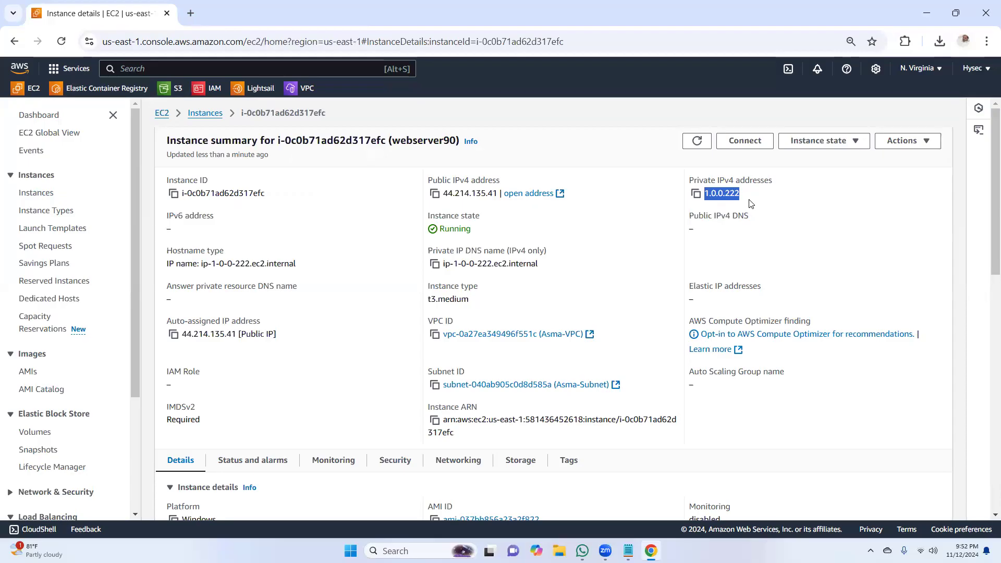
click(436, 194)
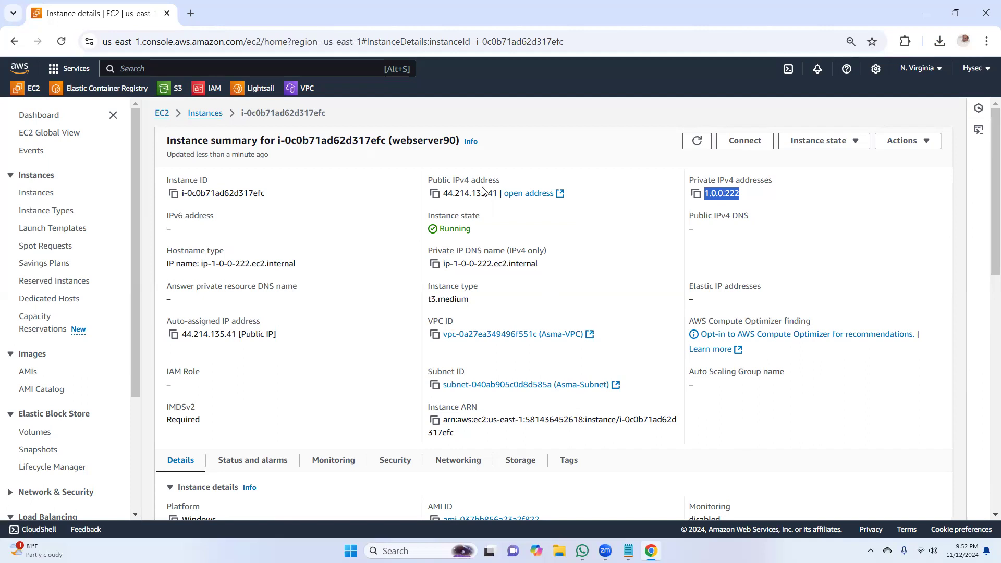
Open the instance's RDP client connection option and download the remote desktop file.
click(744, 142)
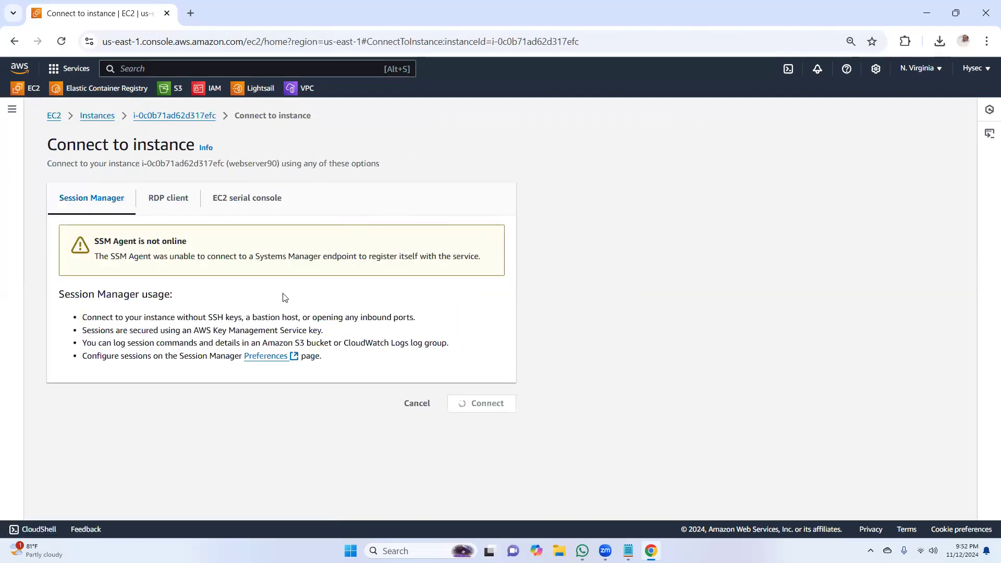
click(177, 205)
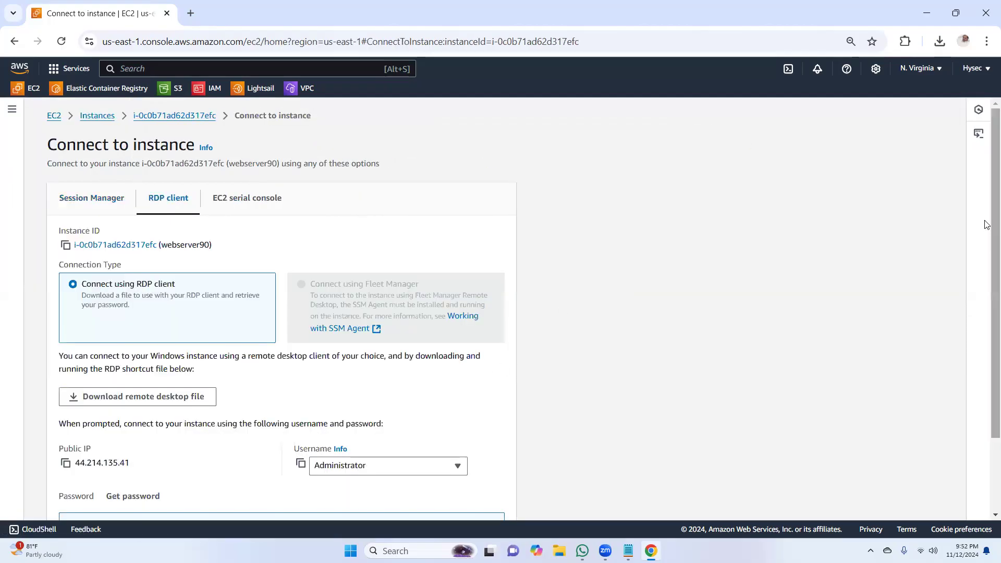
scroll(980, 305, down, 3)
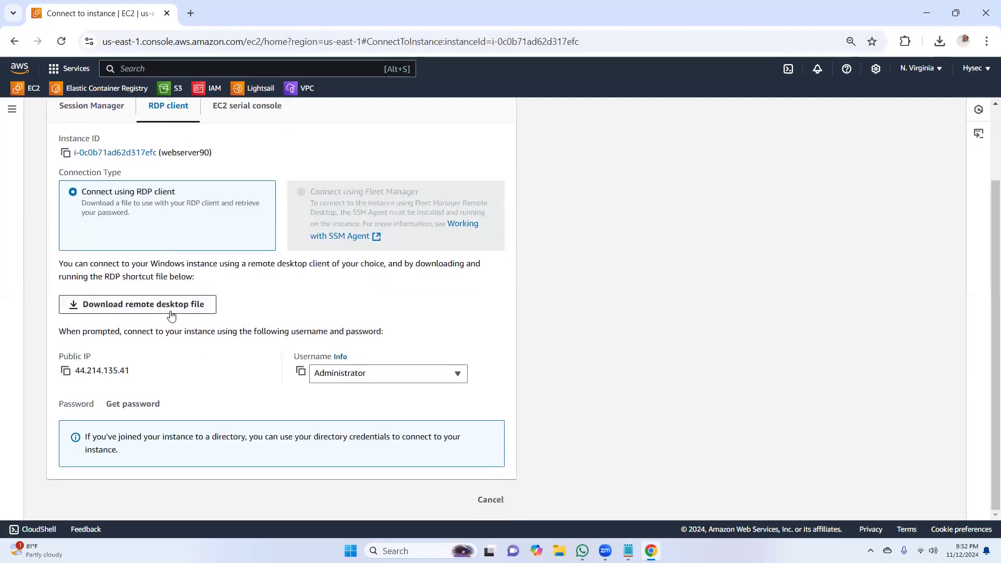
click(171, 305)
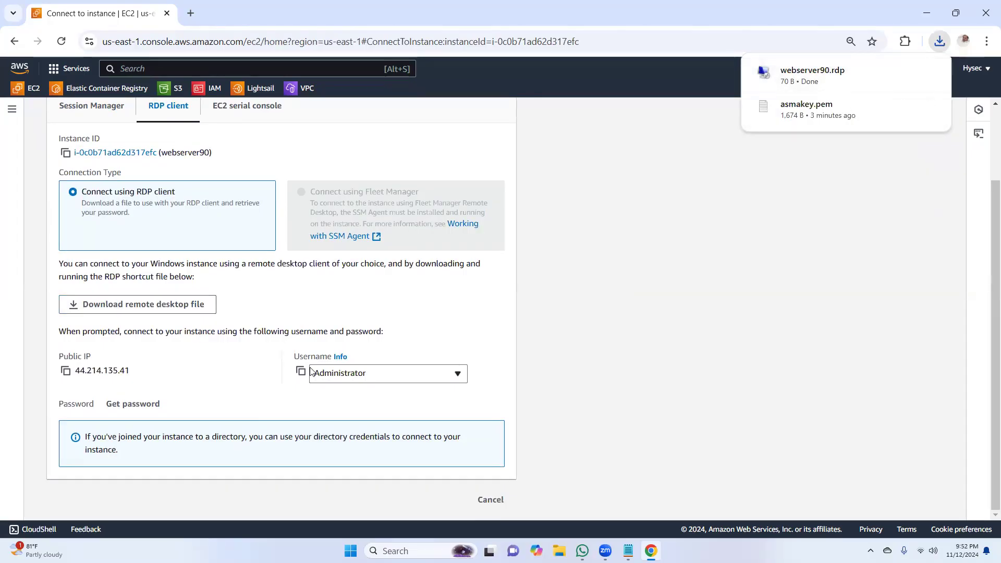
Upload the asmakey.pem private key file to decrypt the Windows Administrator password, then copy the password.
click(131, 405)
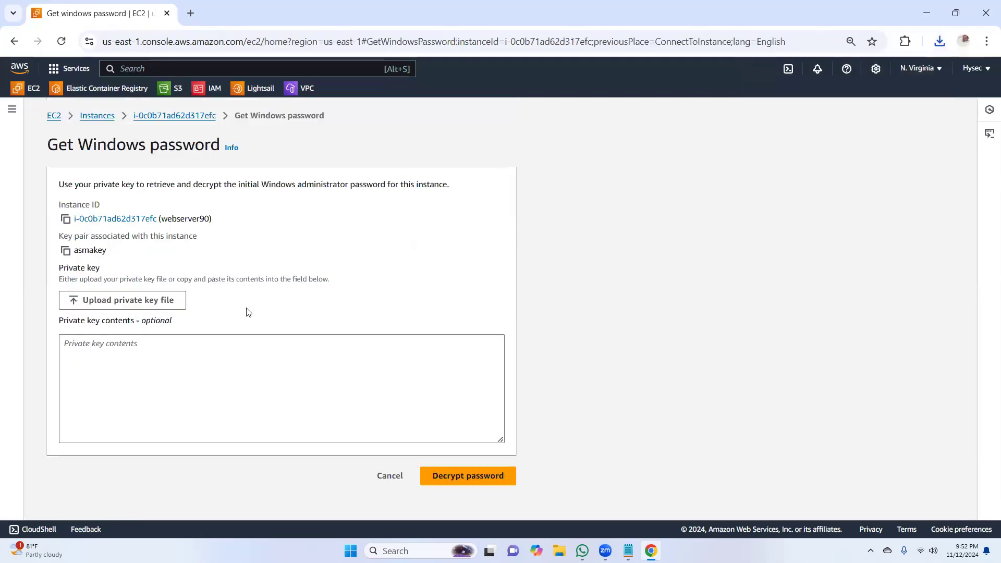
click(141, 302)
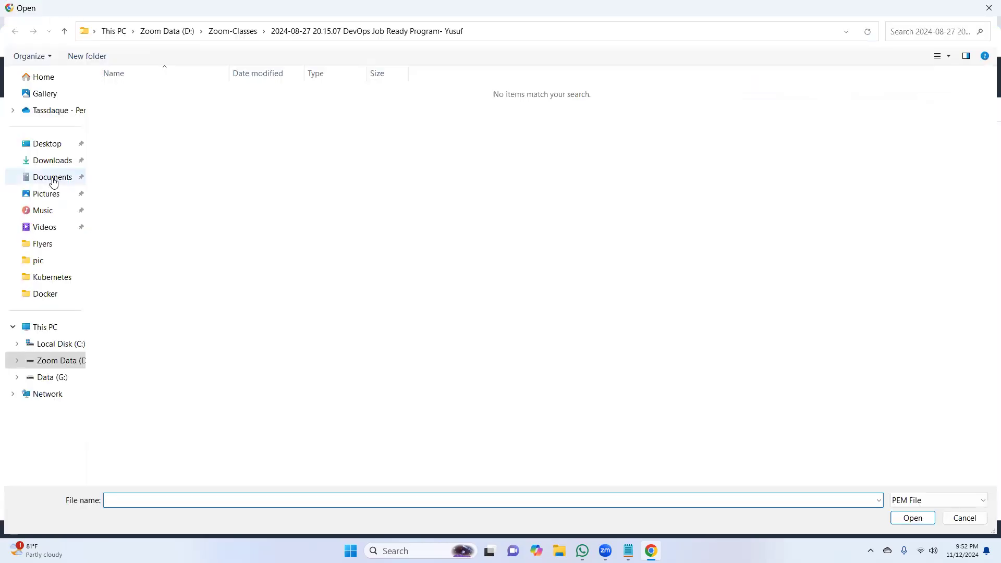
click(53, 161)
double_click(123, 108)
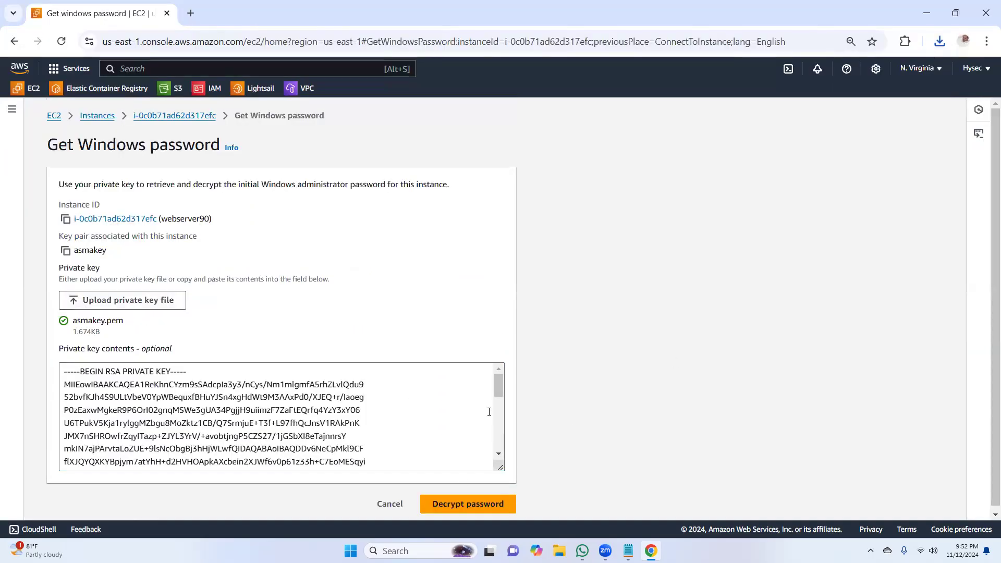
click(478, 509)
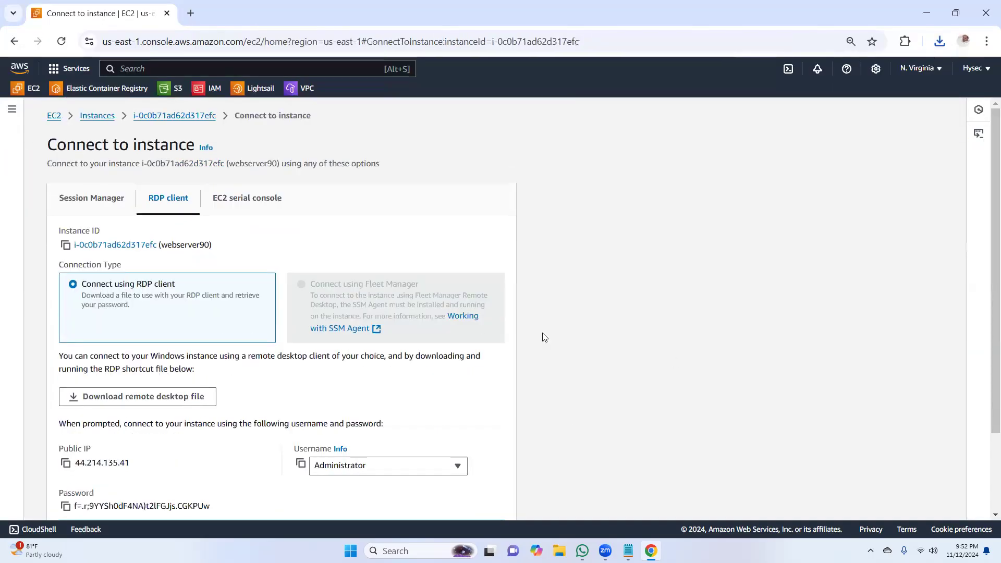
scroll(987, 323, down, 2)
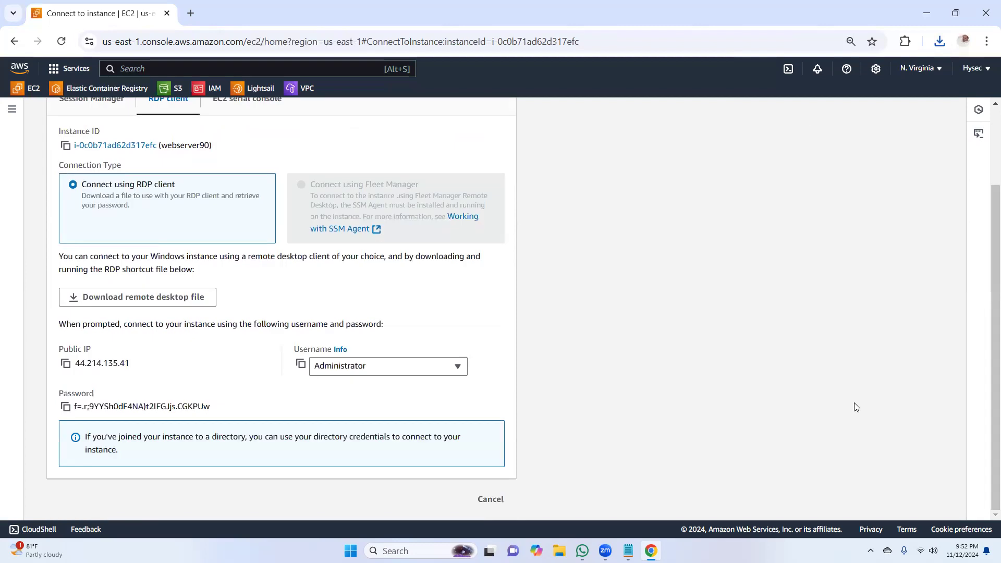
click(65, 407)
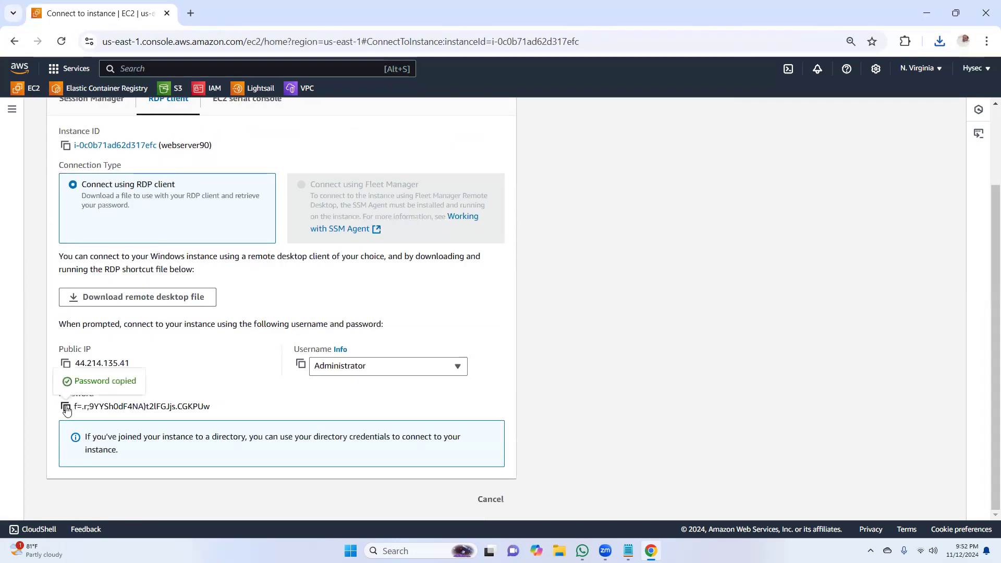
Open the downloaded webserver90.rdp file and agree to connect to the unidentified publisher.
click(939, 42)
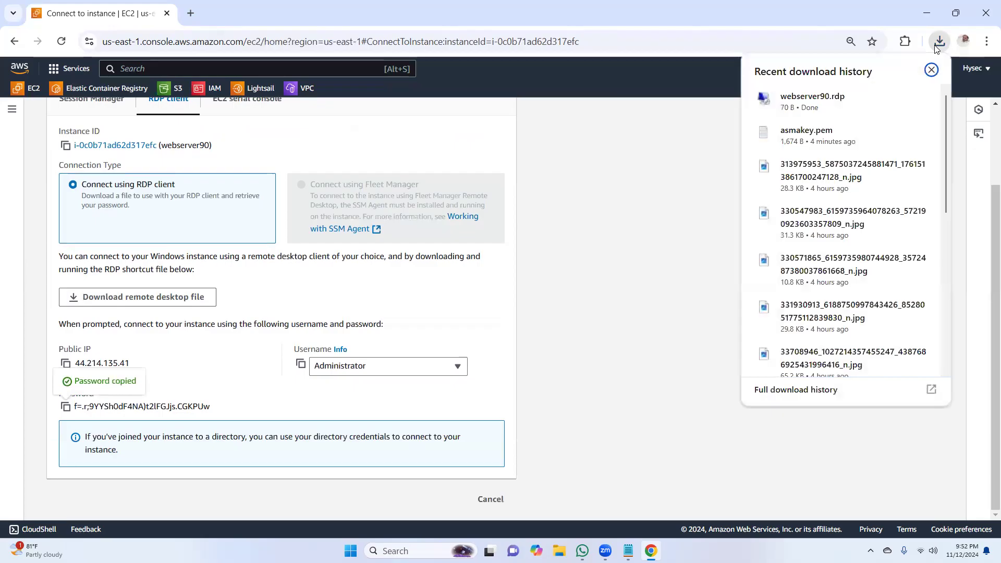
click(814, 105)
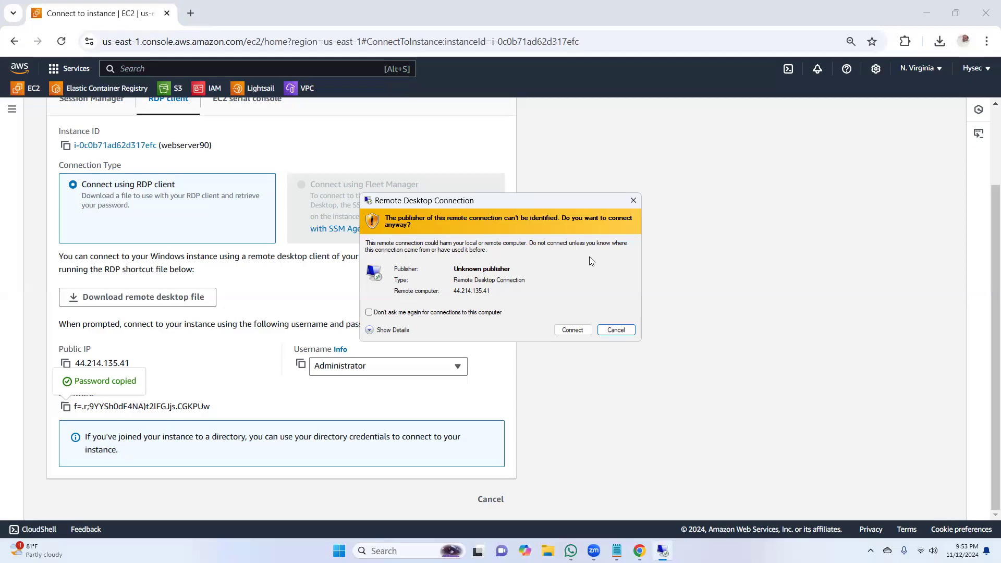
click(575, 330)
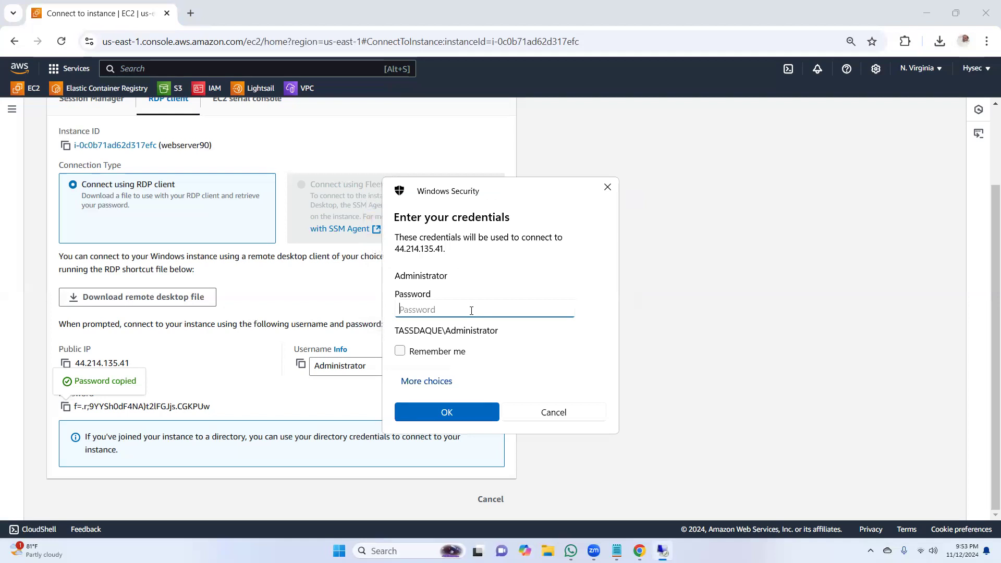
Paste the Administrator password into the credentials prompt and accept the certificate warning to connect.
key(ctrl+v)
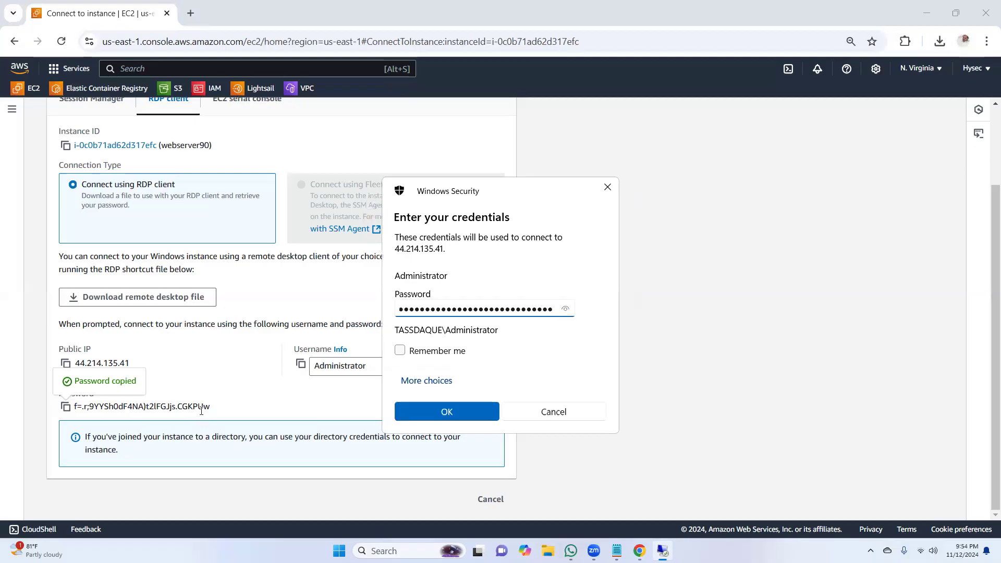
click(565, 309)
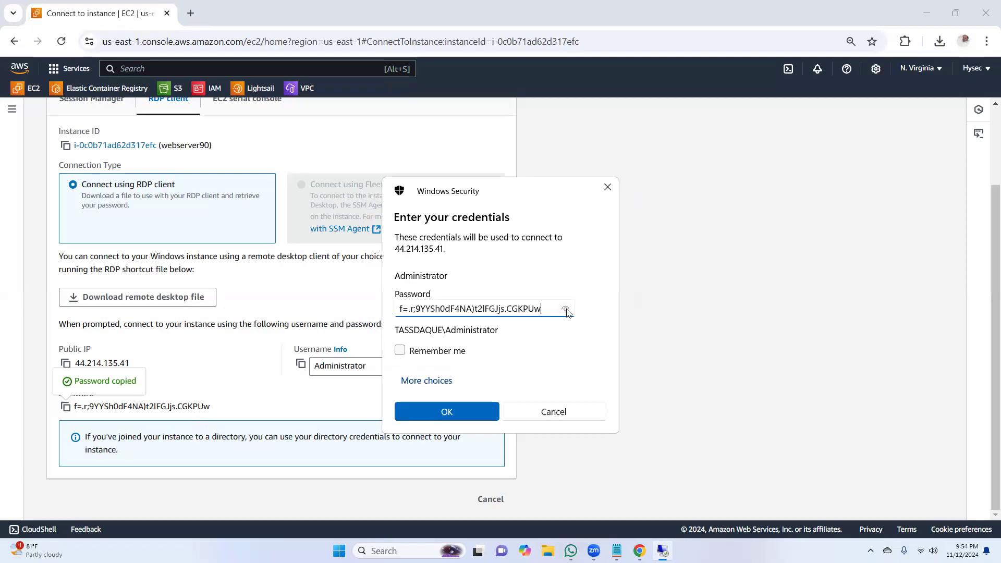
click(450, 414)
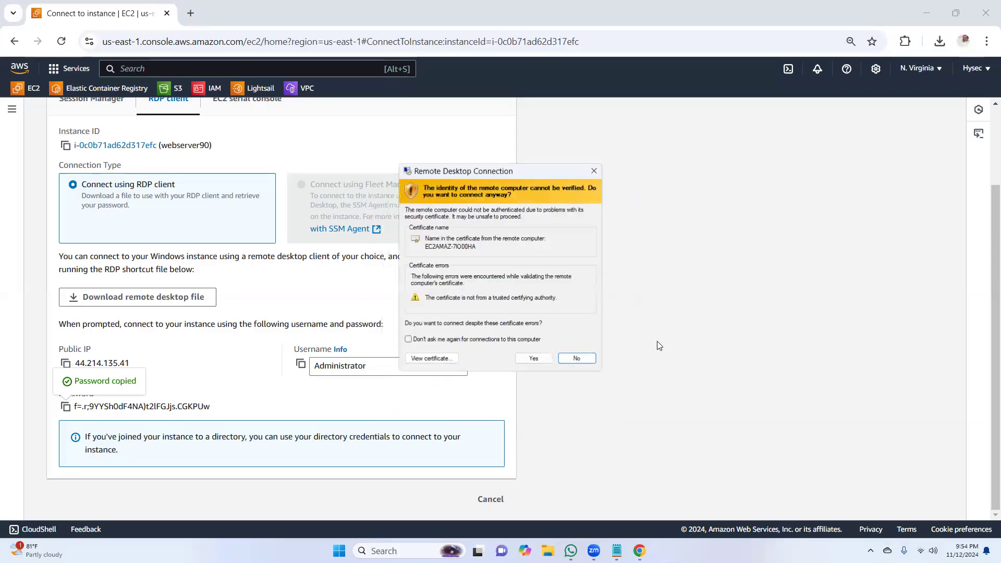
click(533, 358)
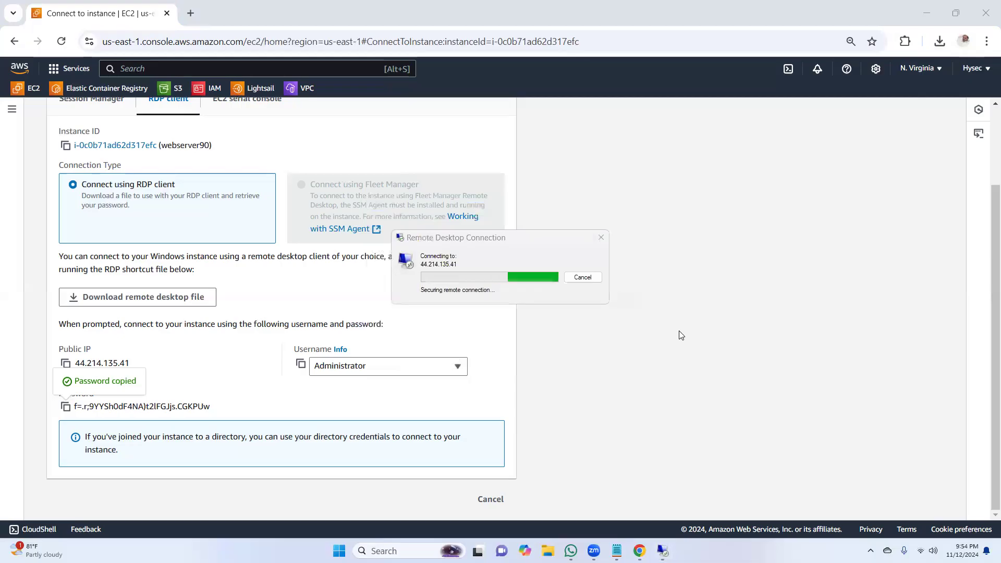
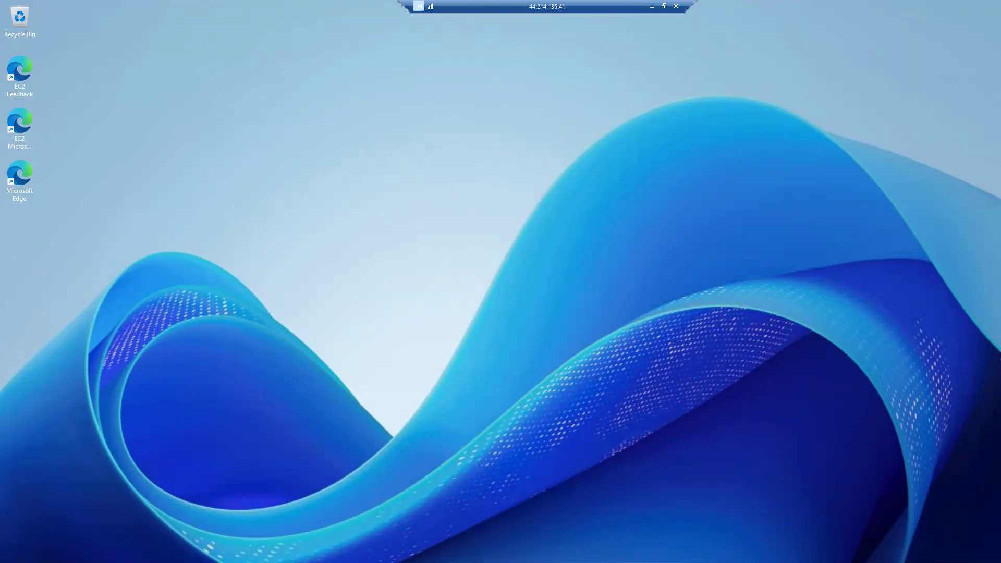
Open Server Manager on the remote Windows instance and dismiss the Azure Arc prompt.
mouse_move(398, 510)
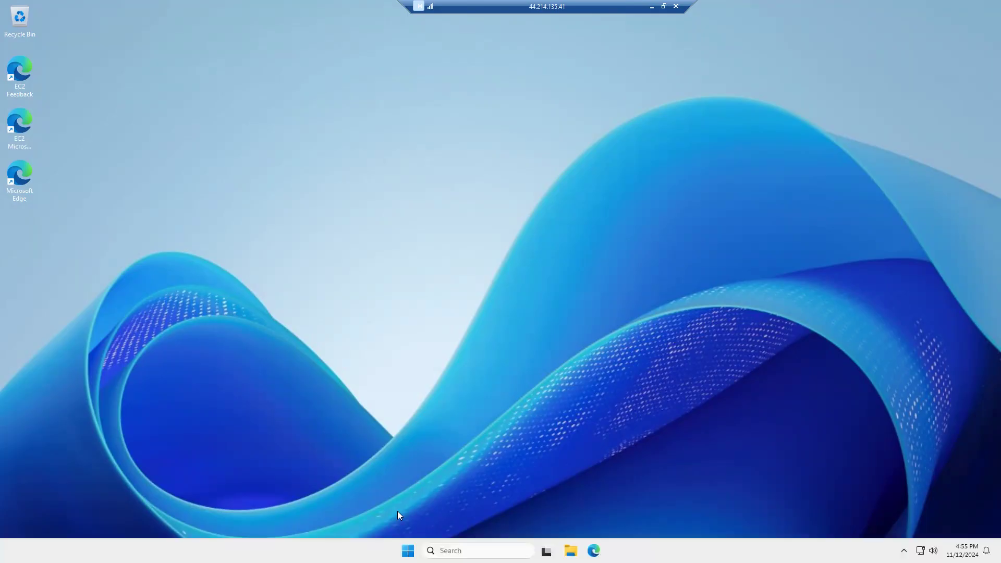
click(477, 550)
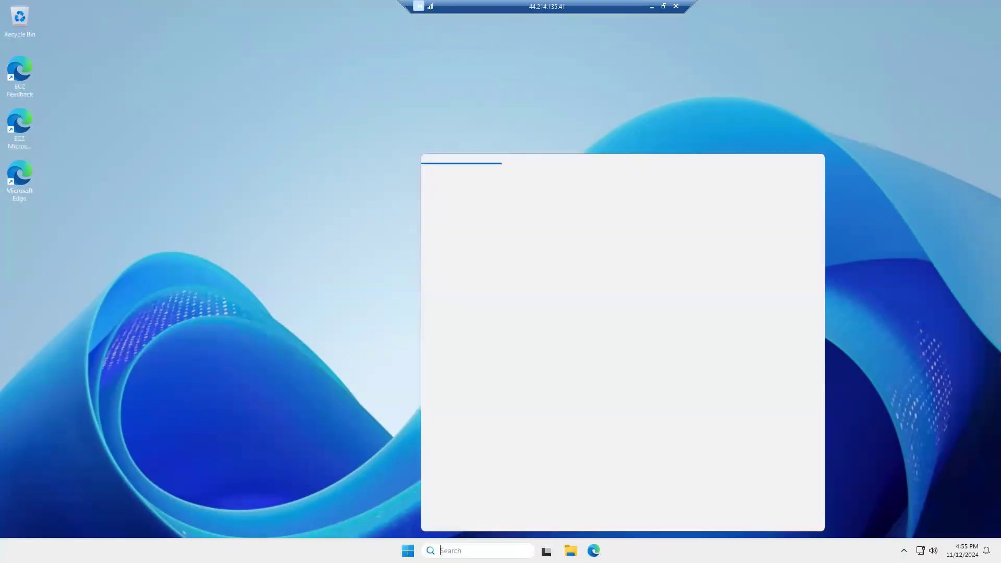
text(server manager)
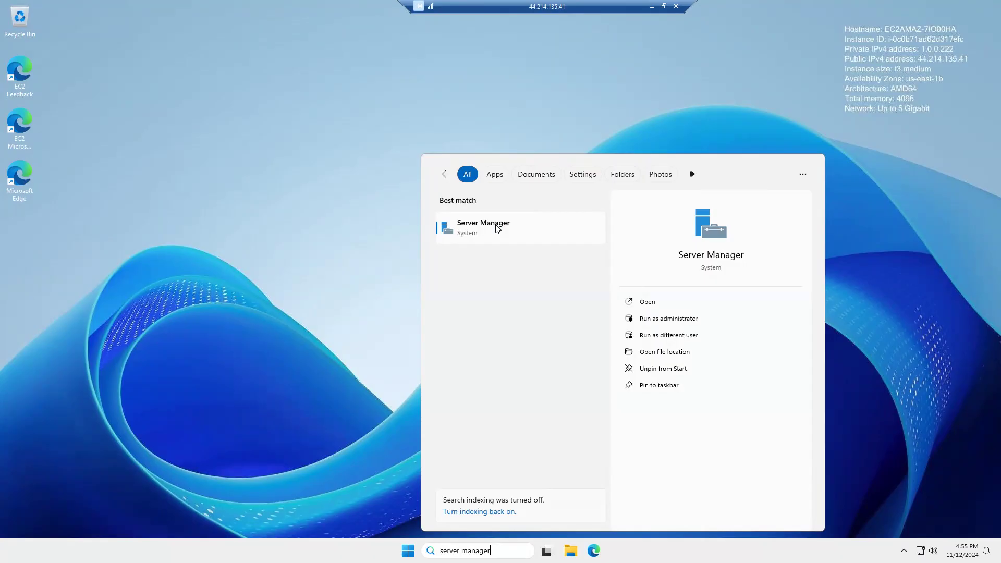
click(497, 227)
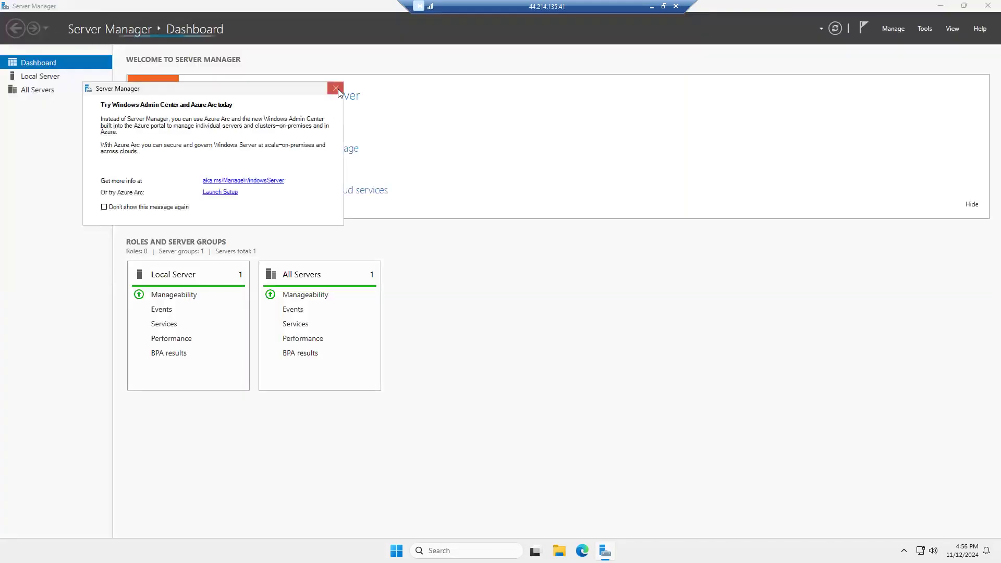
click(336, 89)
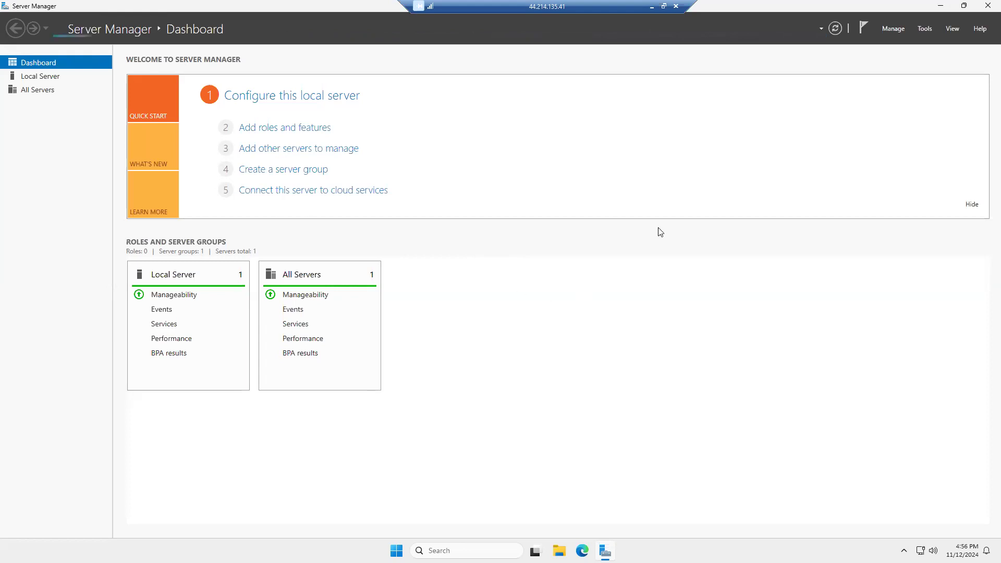
Inspect the local brain website folder's contents, then return to the remote session.
click(655, 9)
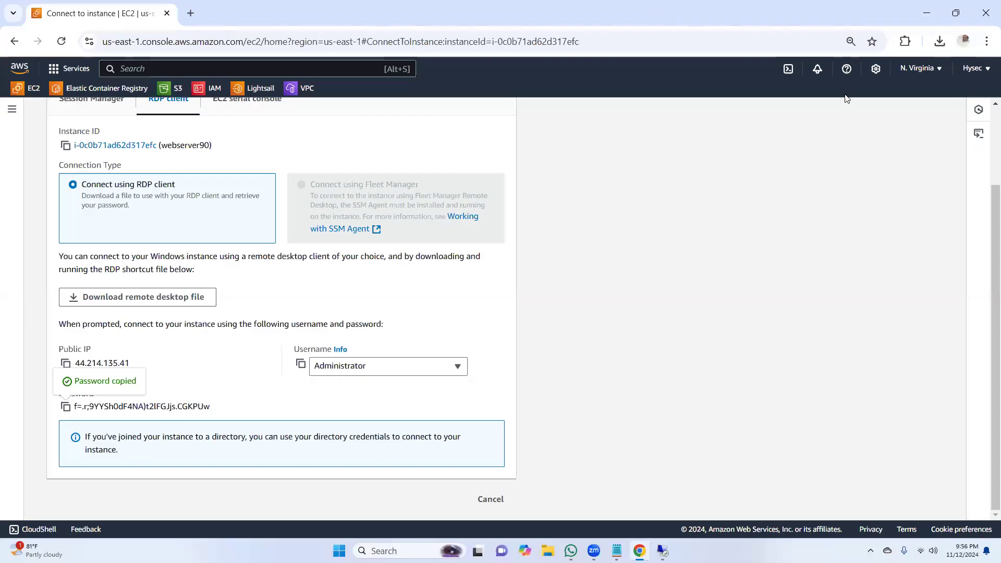
click(933, 12)
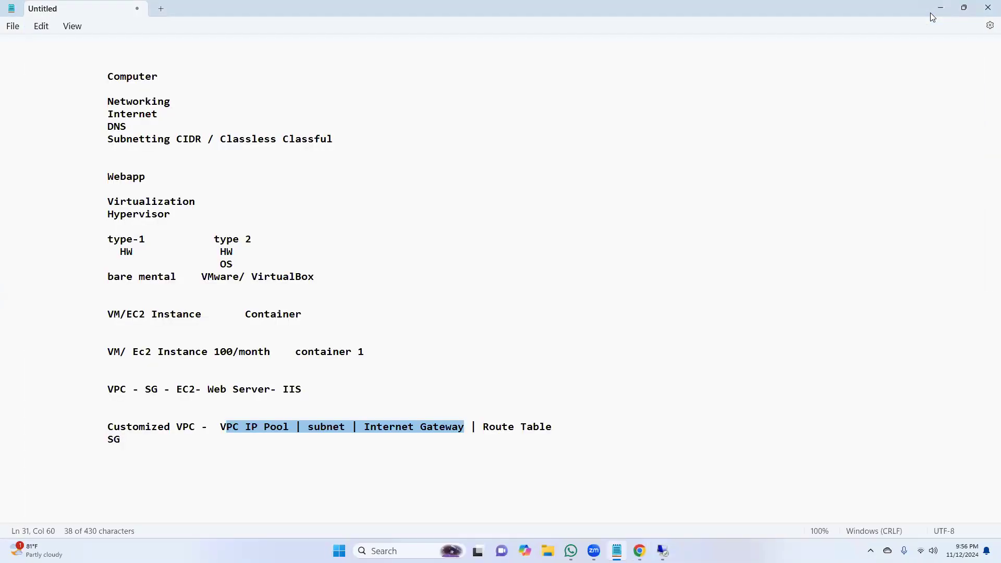
click(940, 9)
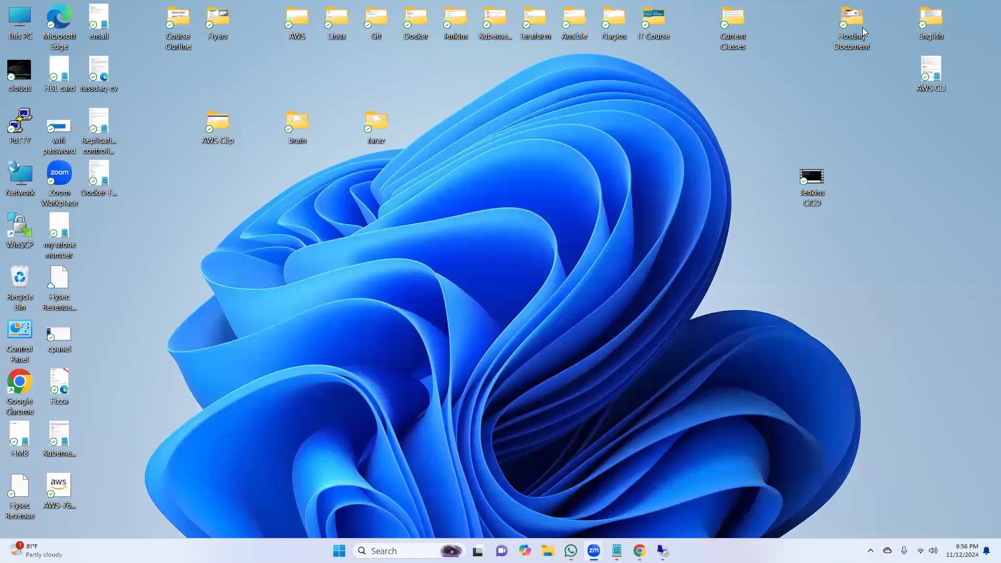
double_click(308, 121)
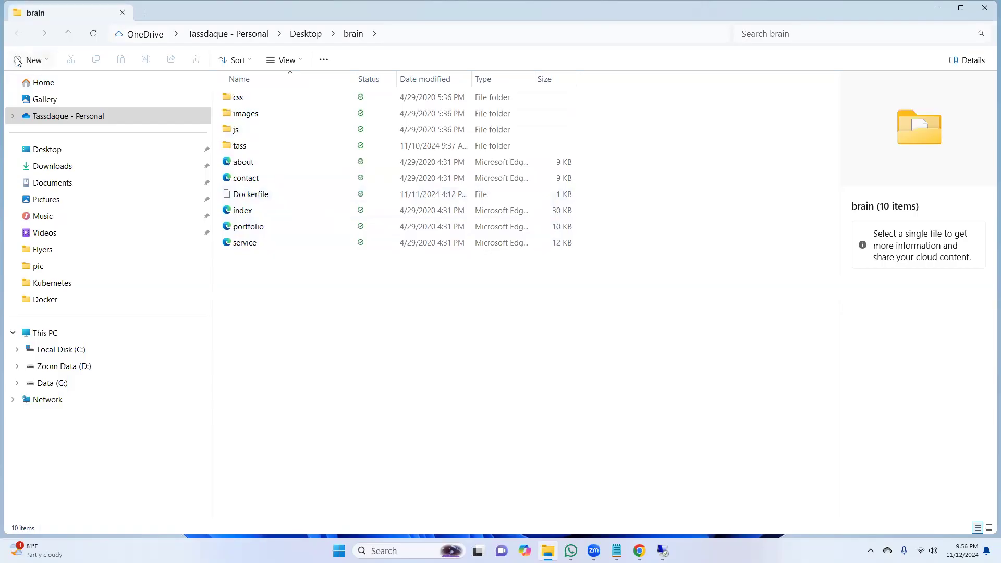
click(985, 7)
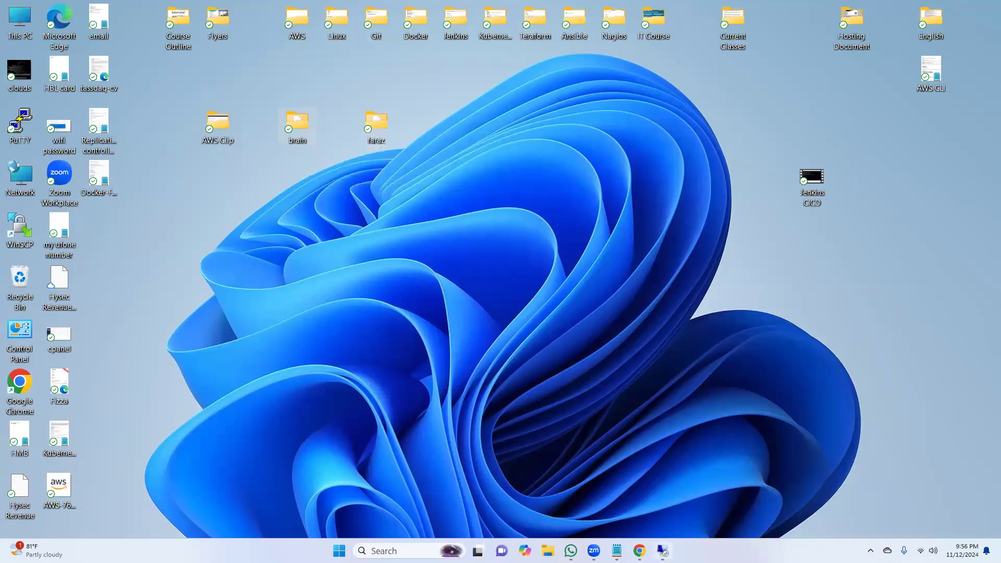
click(662, 550)
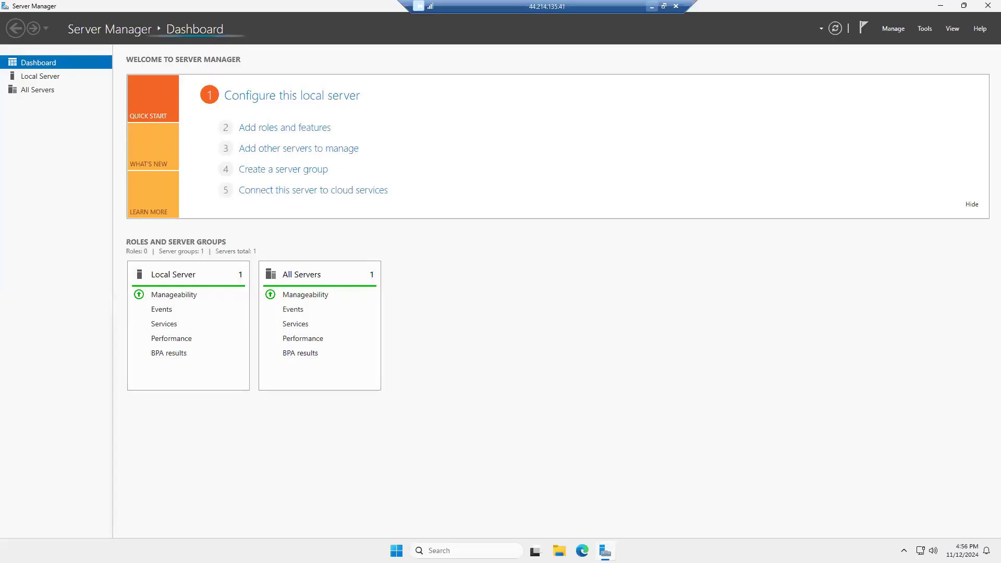
Start the Add Roles and Features wizard and select the Web Server (IIS) role with its management tools.
click(270, 130)
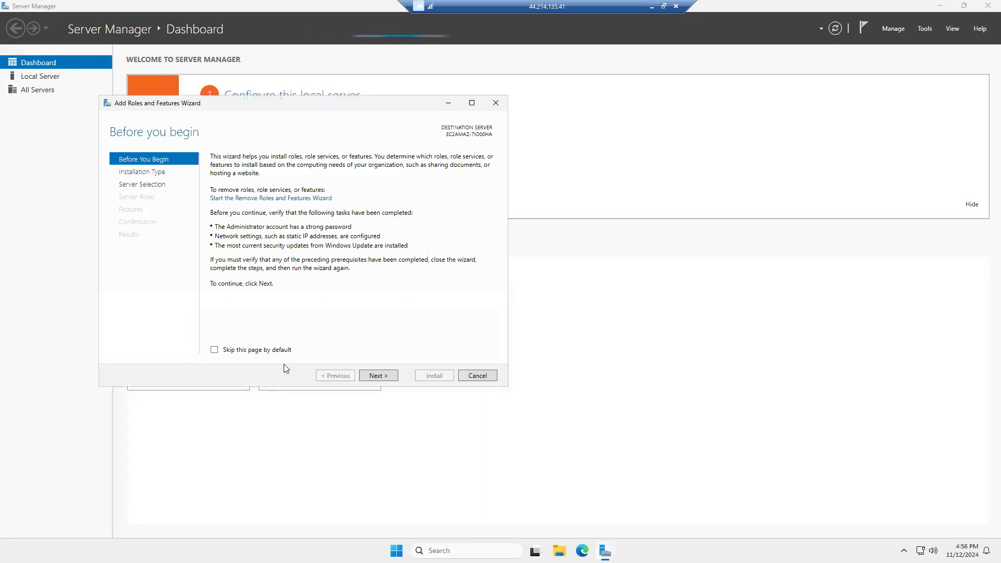
click(379, 376)
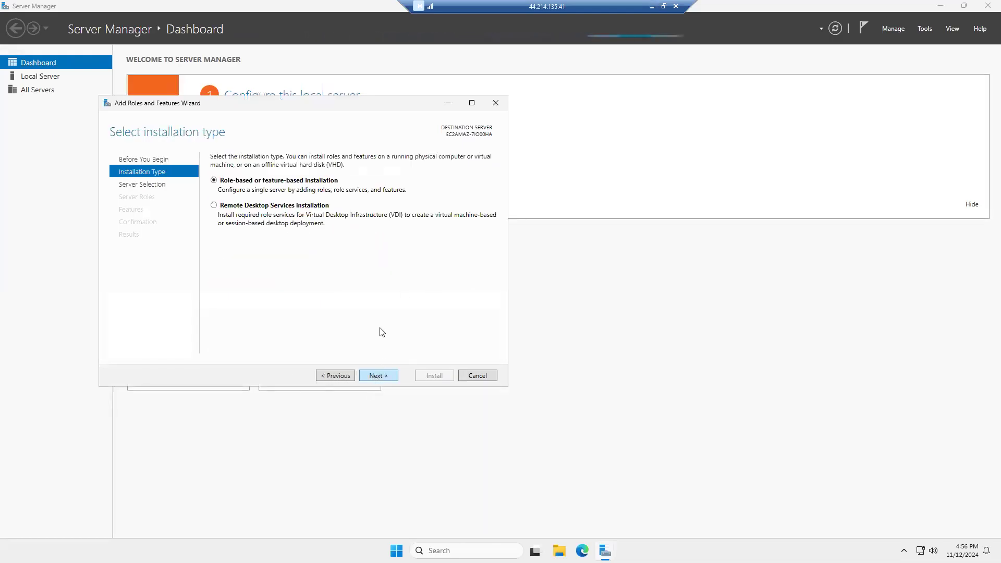
key(Return)
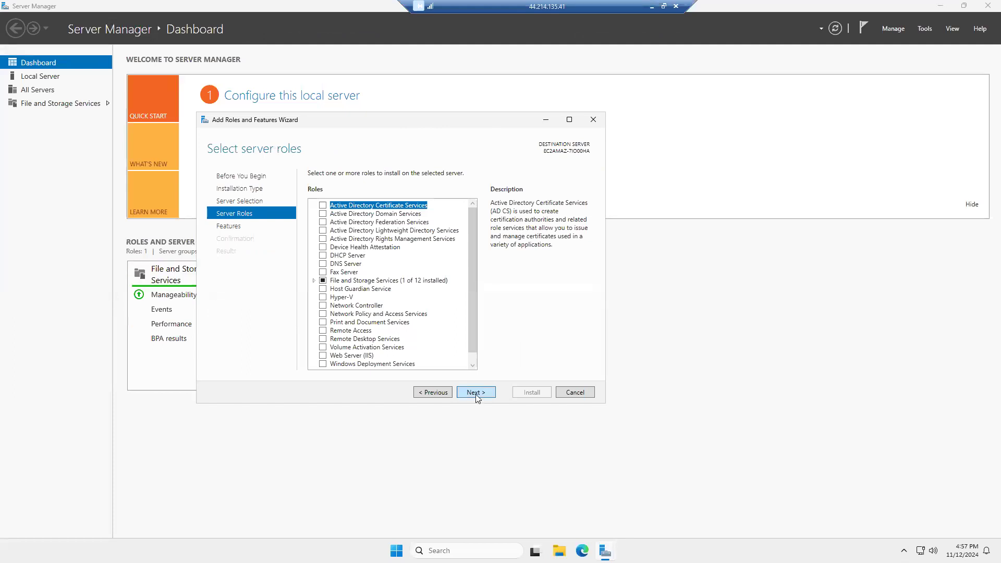
scroll(468, 301, down, 1)
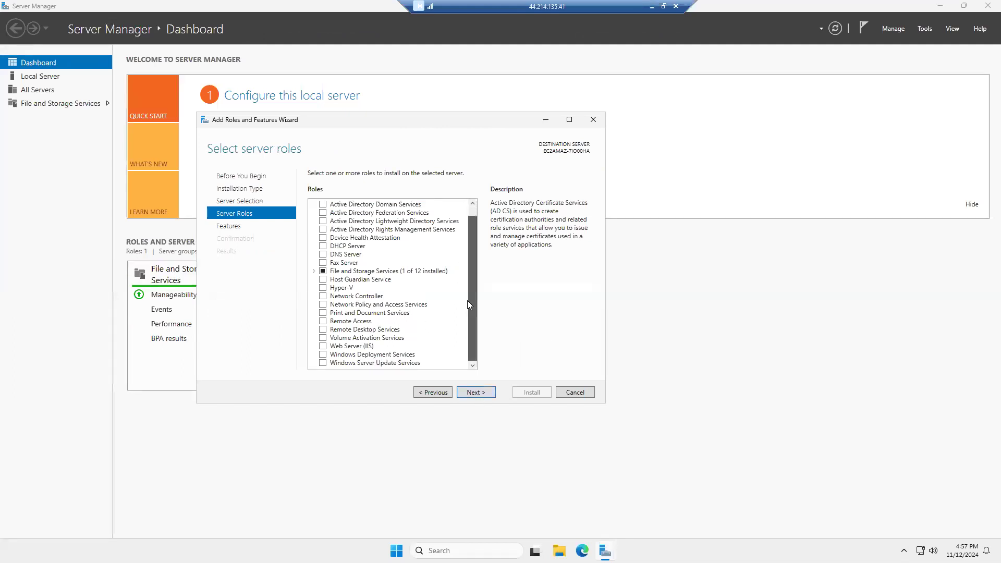
click(323, 347)
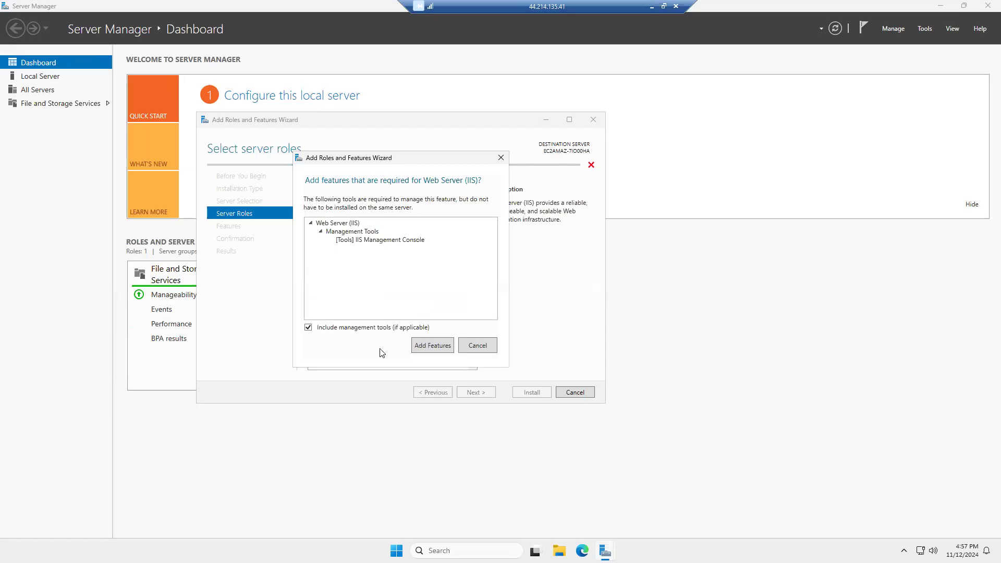
click(432, 346)
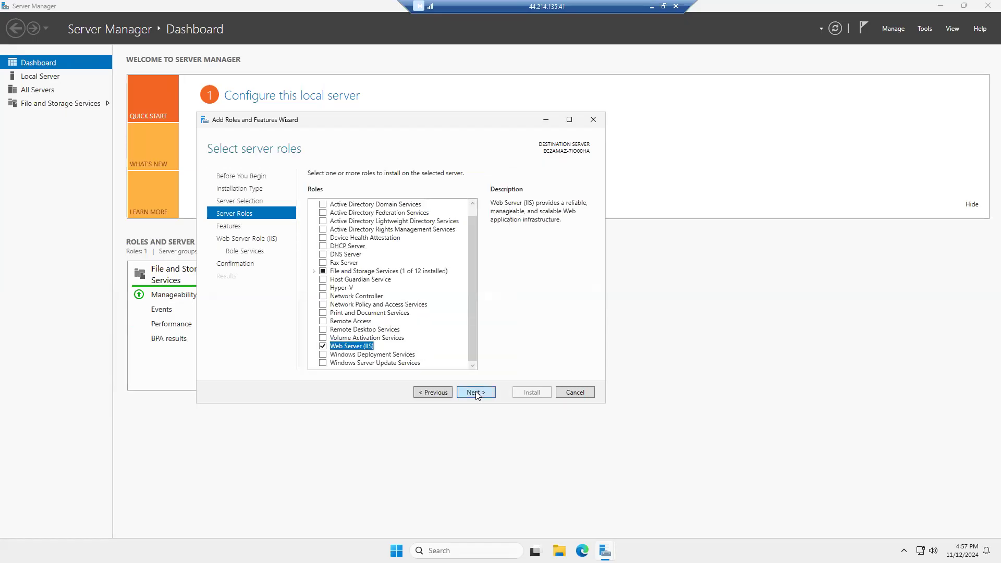
Accept the default features and role services and install Web Server (IIS).
click(476, 394)
click(476, 393)
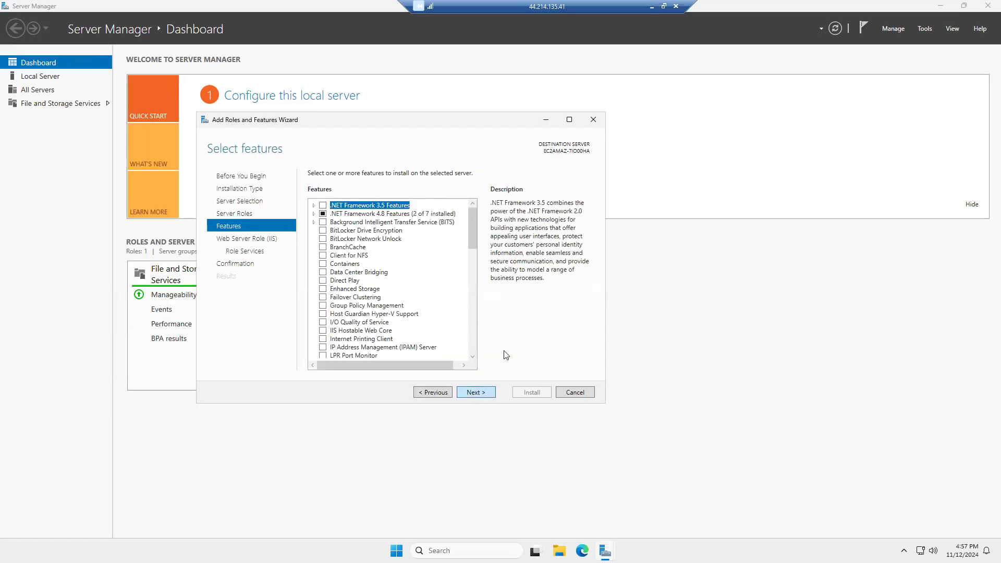
click(482, 394)
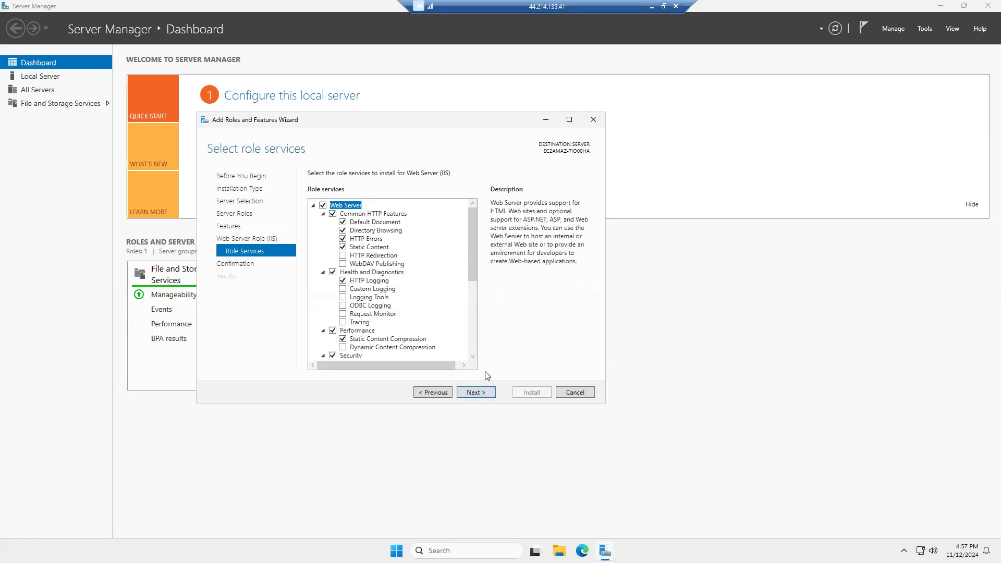
click(485, 392)
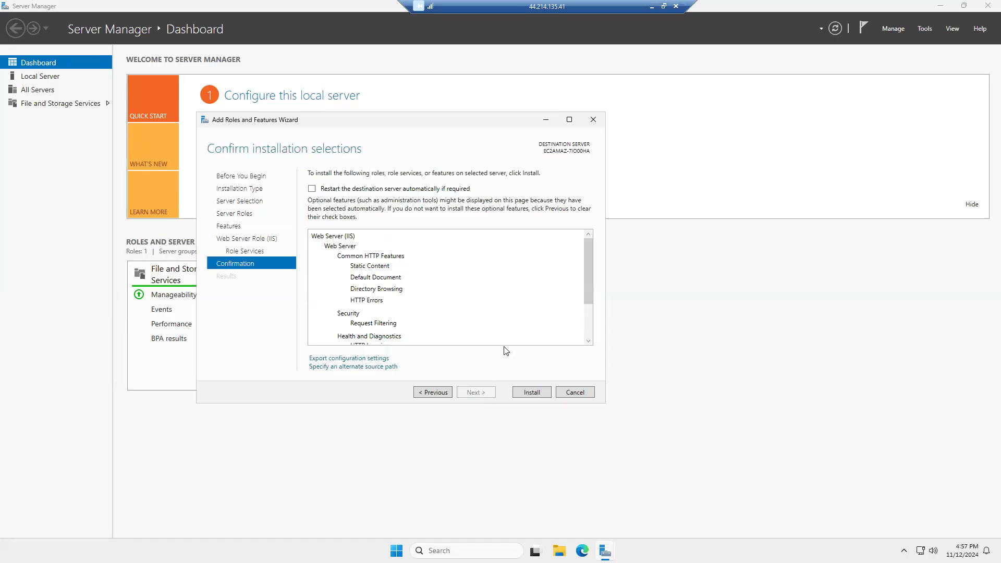
click(532, 393)
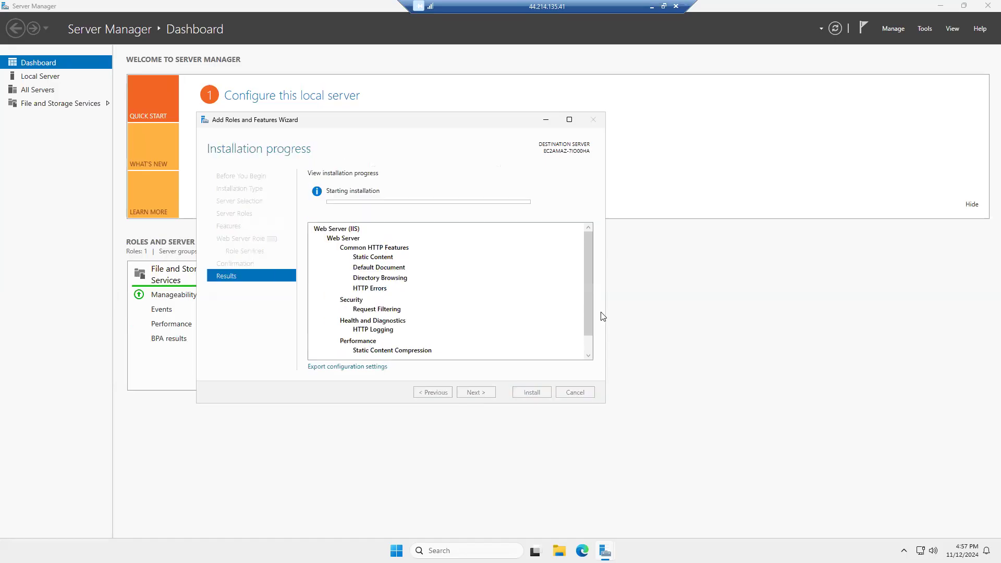
Copy the local brain website folder.
click(651, 7)
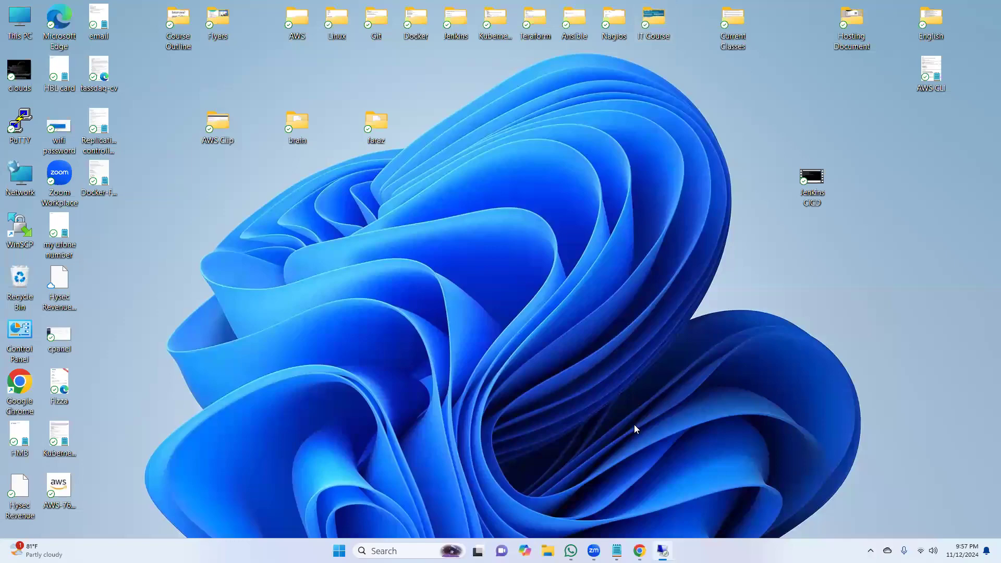
right_click(300, 120)
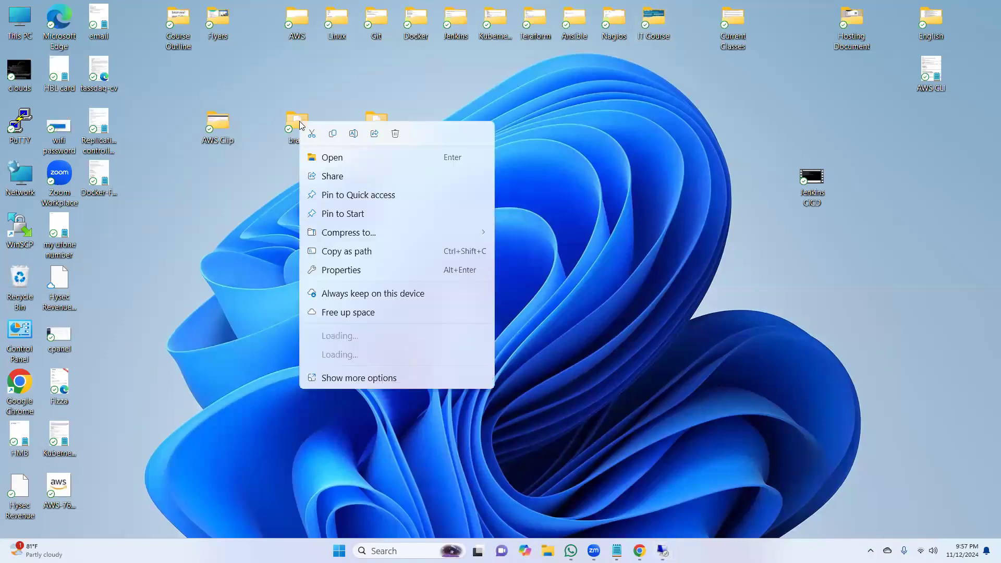
click(333, 134)
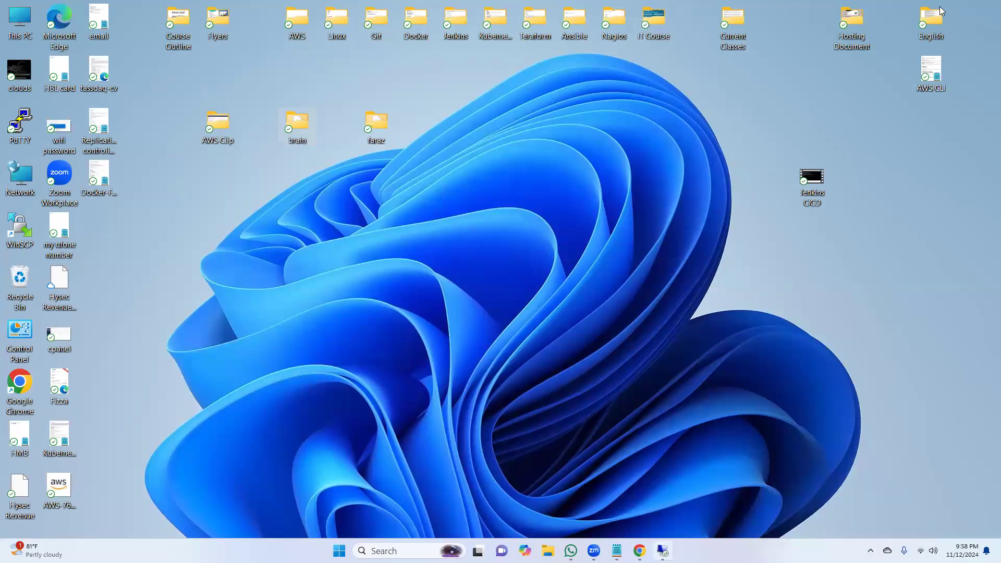
Paste the brain folder onto the remote server's desktop.
key(alt+Tab)
right_click(205, 164)
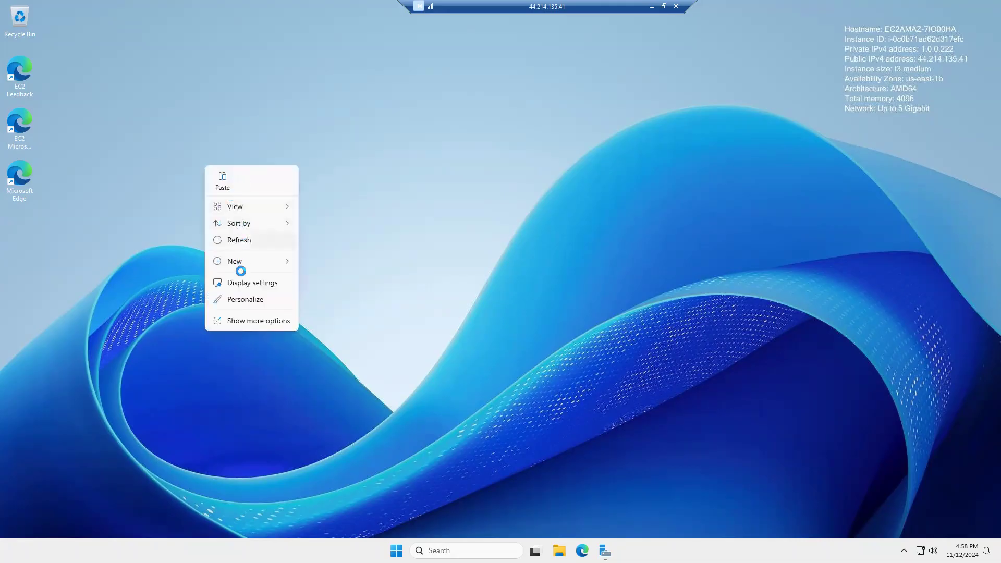
click(224, 181)
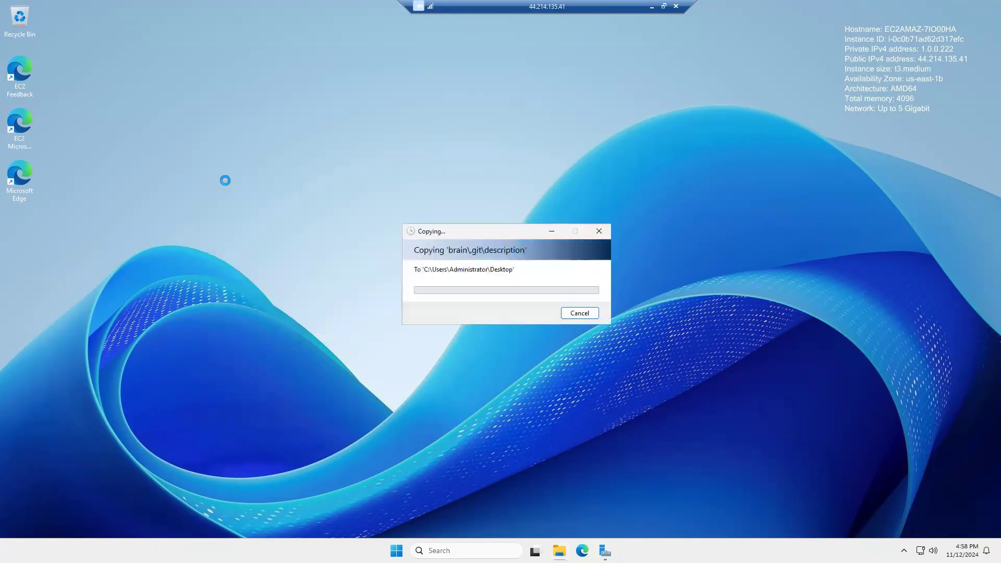
drag(498, 233, 301, 200)
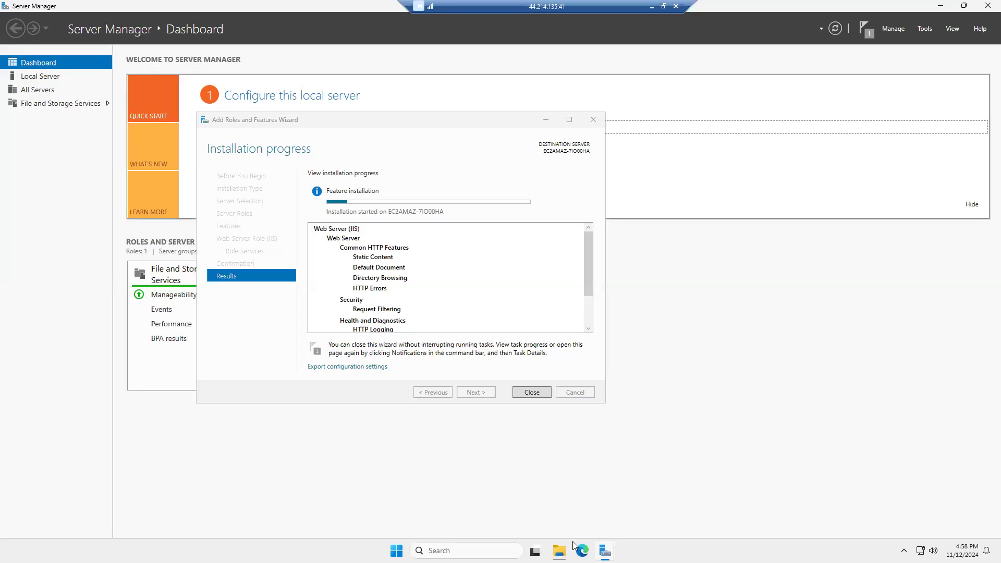
Open the brain folder on the remote server and copy all of its files.
click(940, 6)
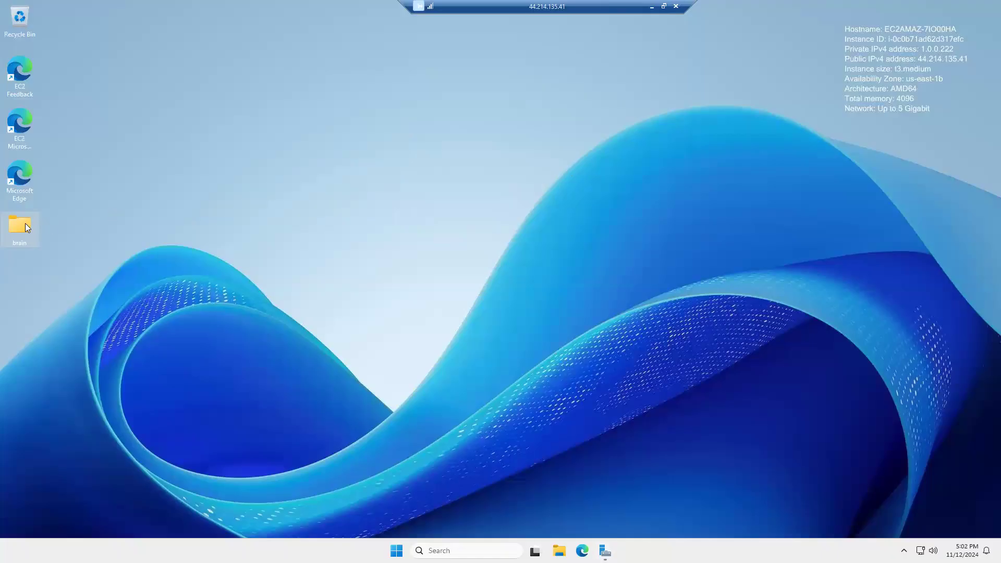
key(super+e)
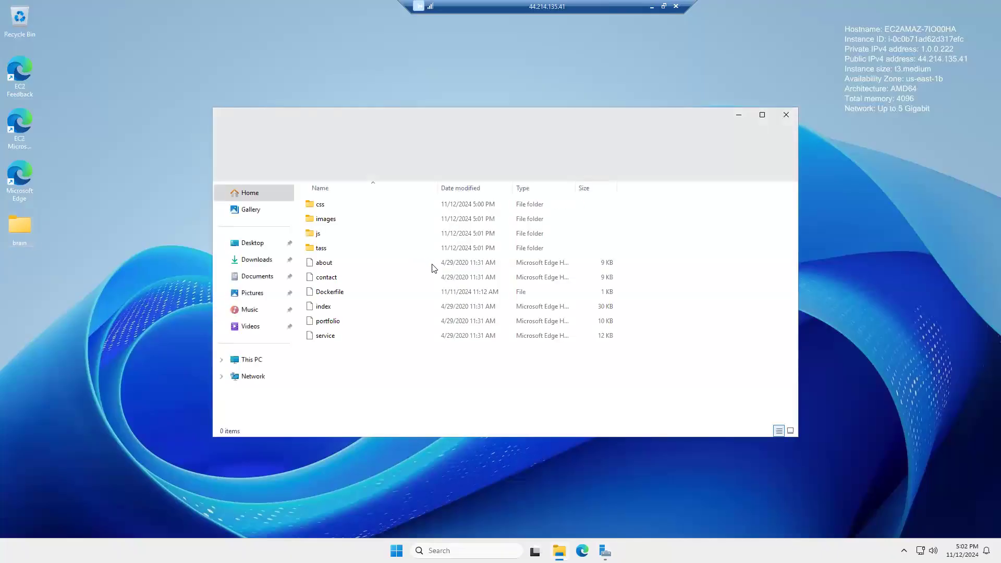
key(ctrl+a)
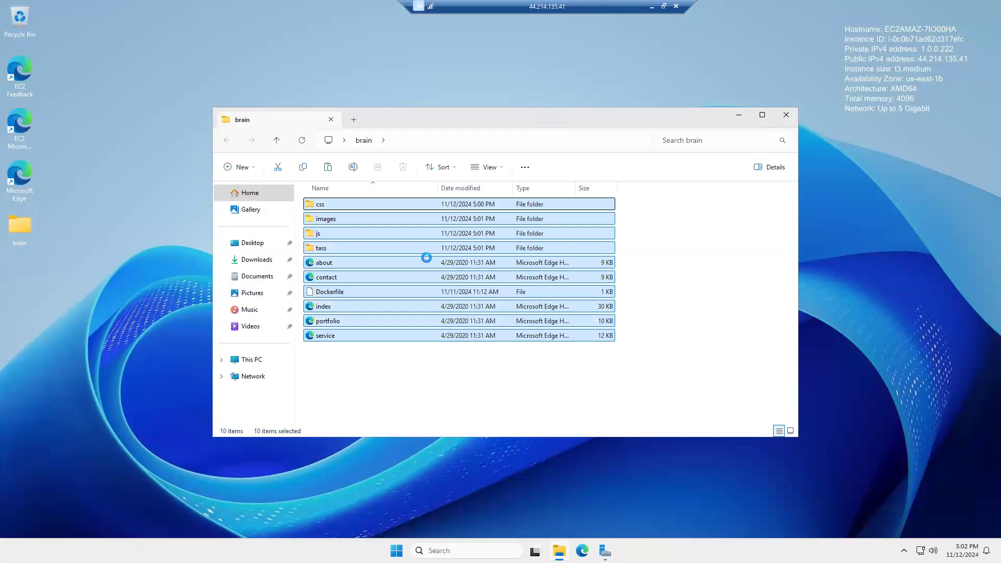
right_click(424, 248)
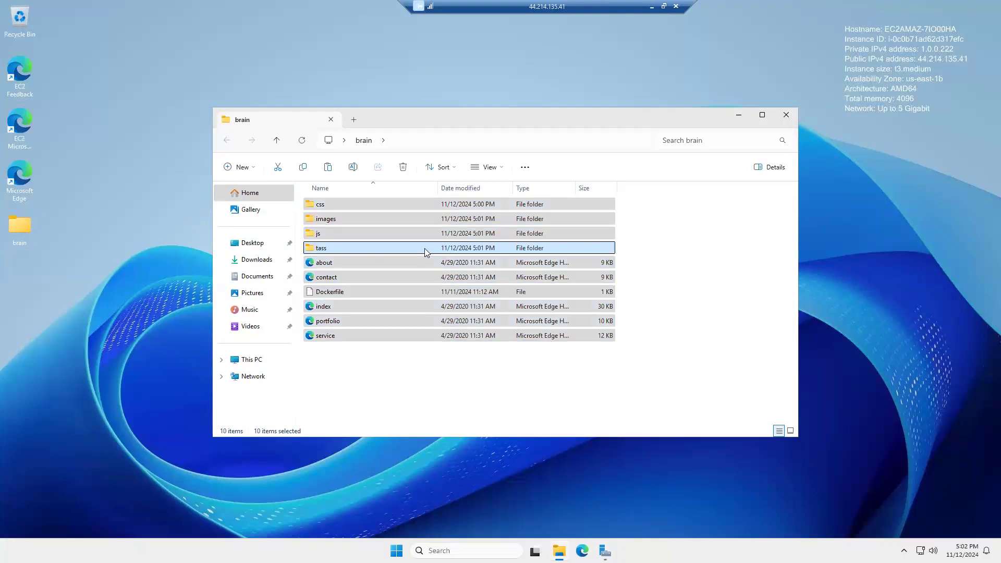
click(475, 266)
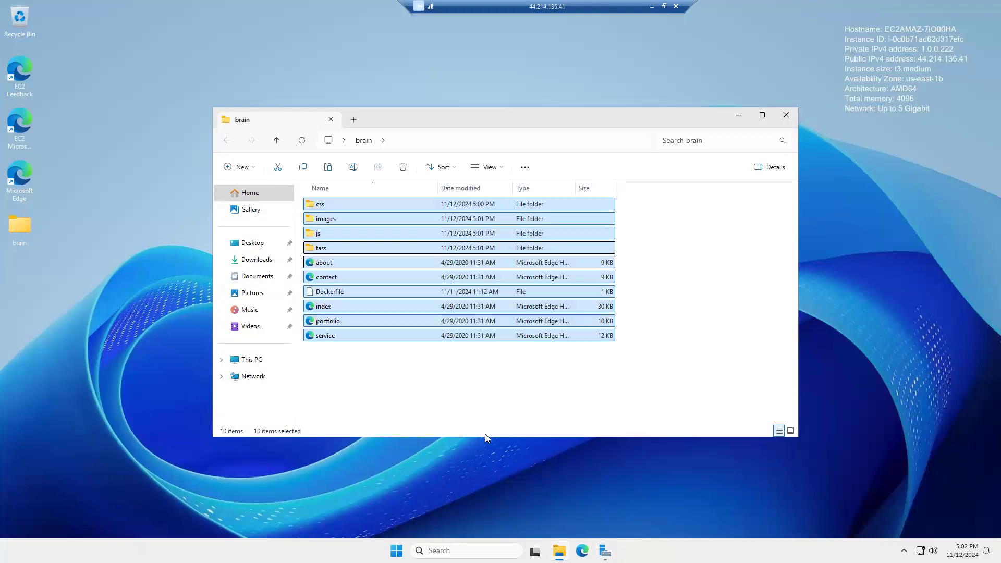
click(556, 549)
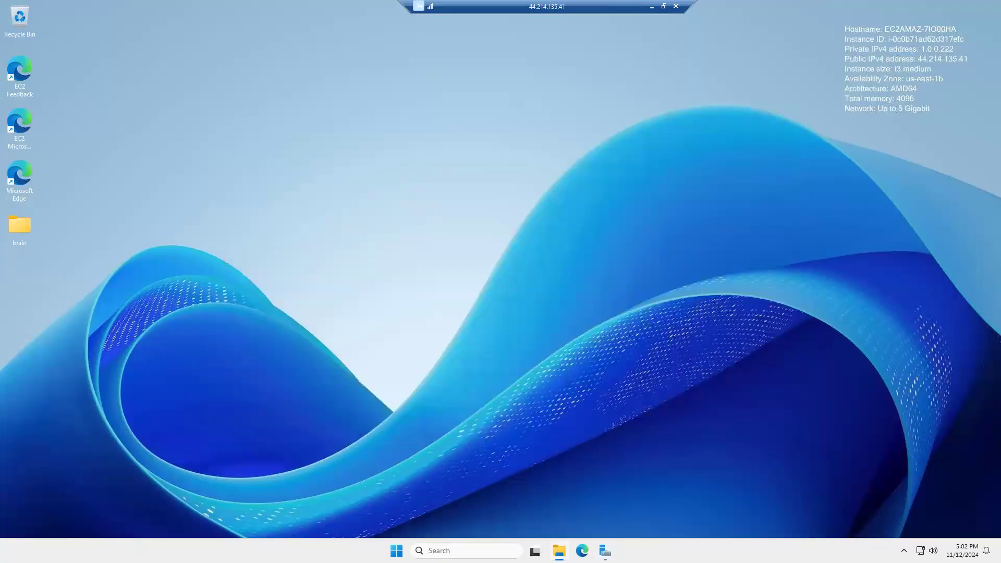
Open the C:\inetpub\wwwroot folder on the remote server and delete its default IIS start files.
key(super+e)
click(251, 359)
double_click(350, 213)
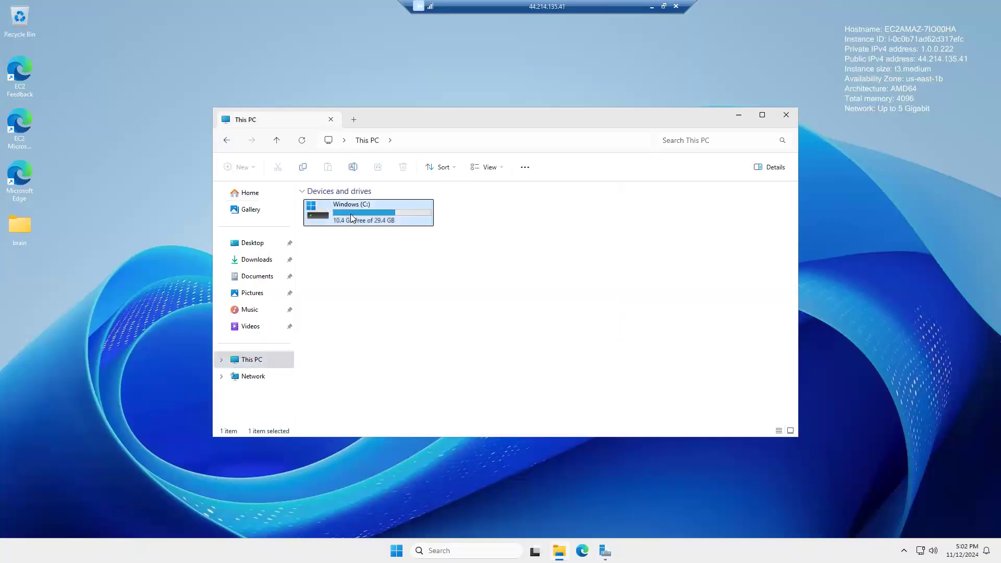
click(328, 276)
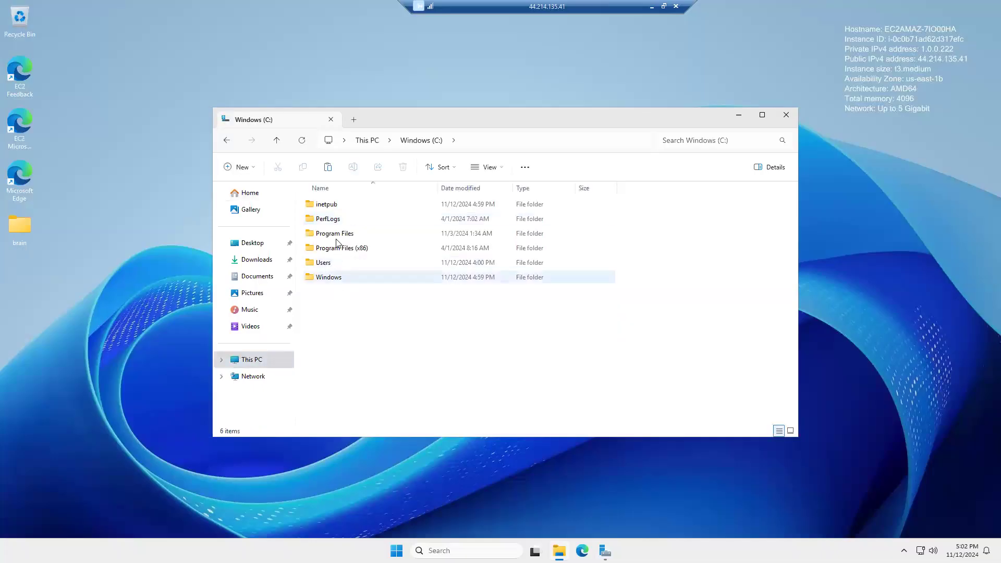
double_click(337, 221)
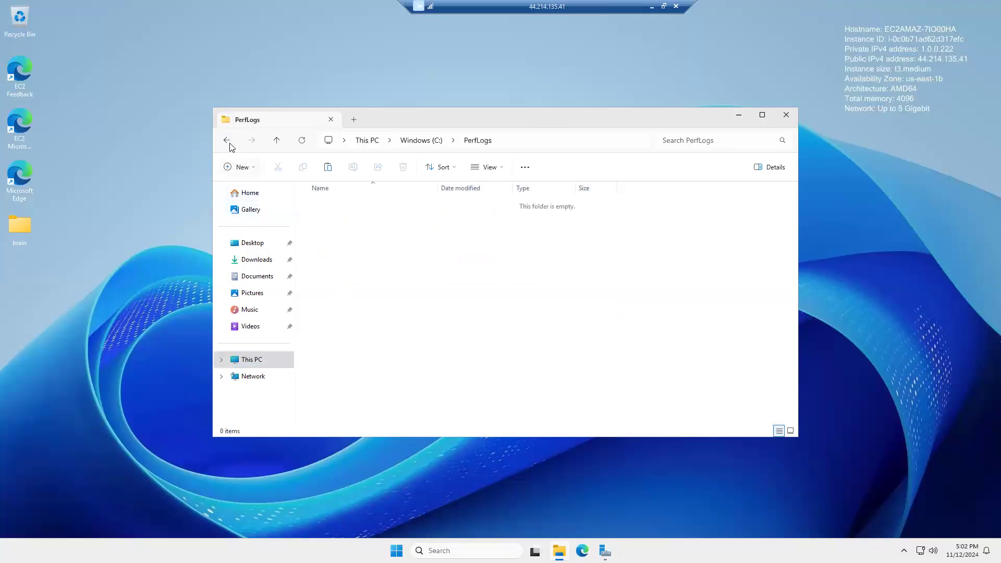
click(226, 141)
double_click(332, 204)
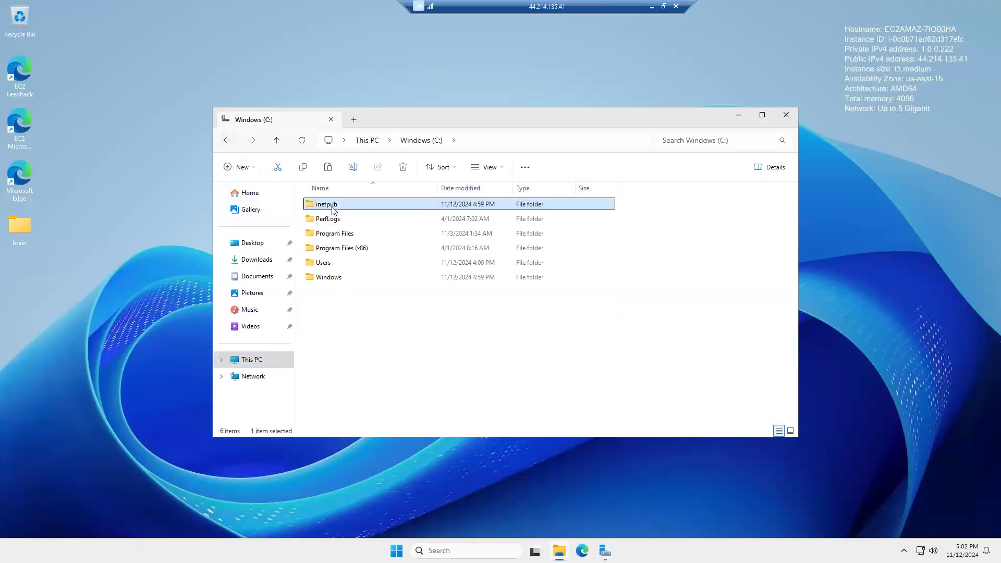
double_click(339, 263)
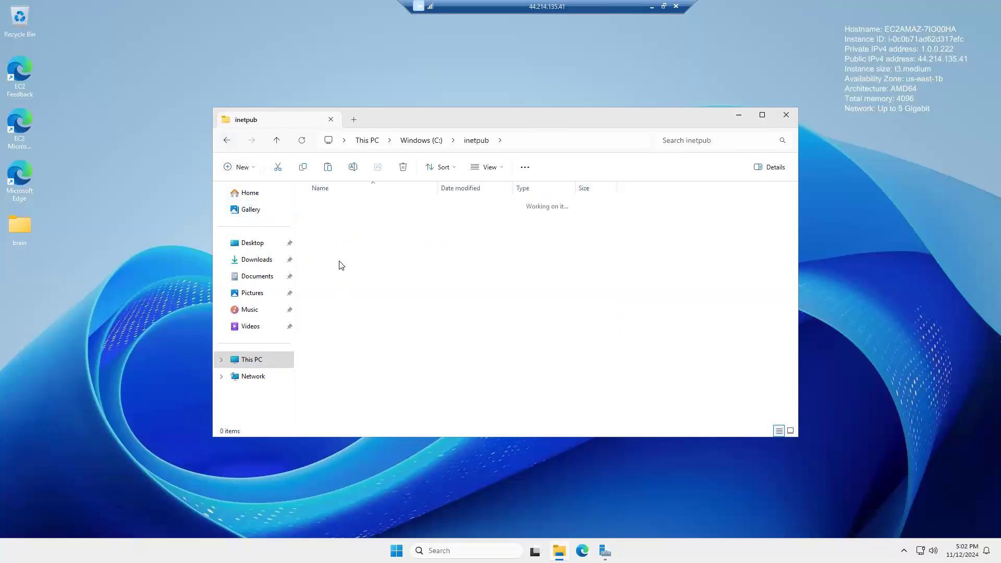
key(ctrl+a)
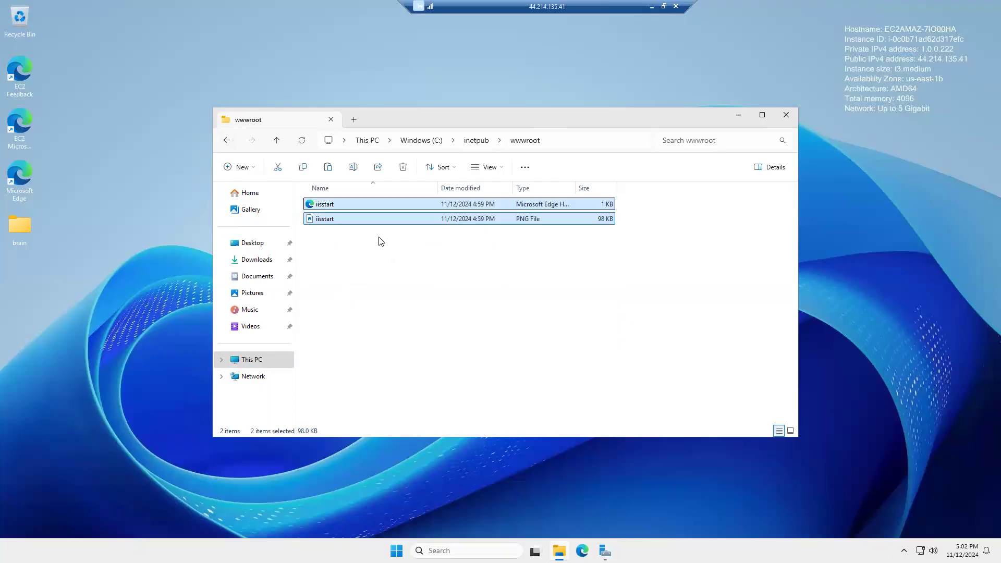
key(Delete)
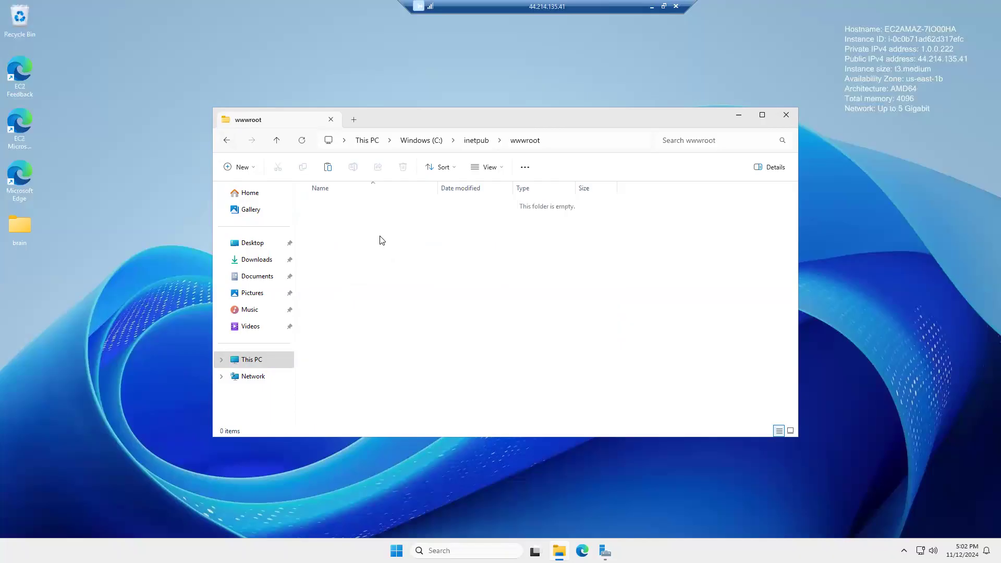
Paste the brain website files into wwwroot and minimize the remote desktop session.
right_click(382, 240)
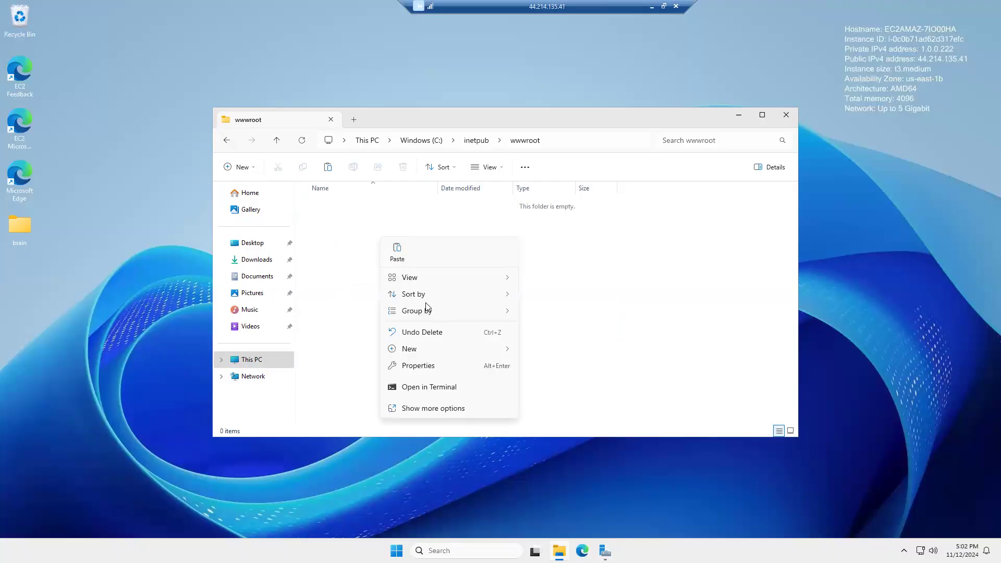
click(400, 253)
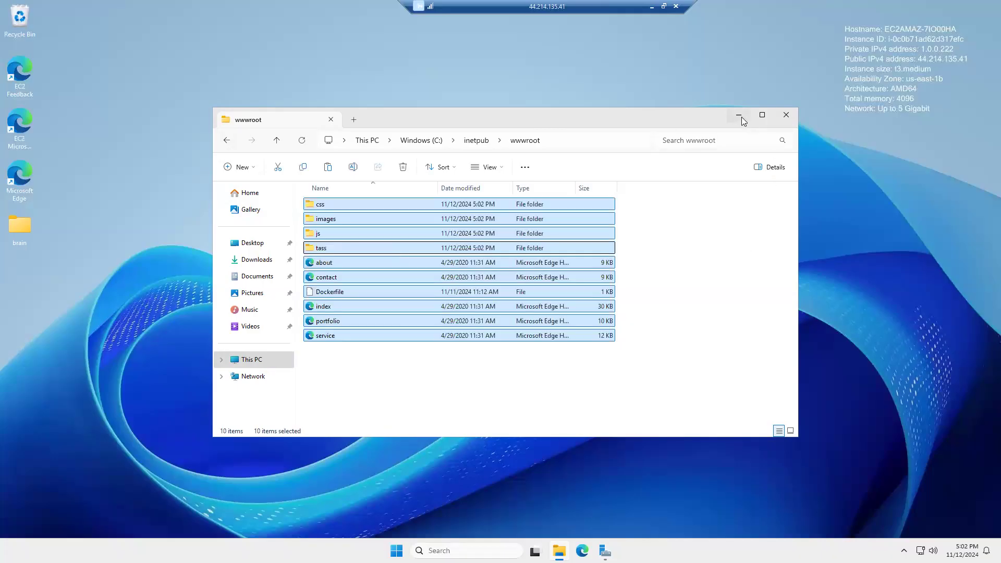
click(652, 6)
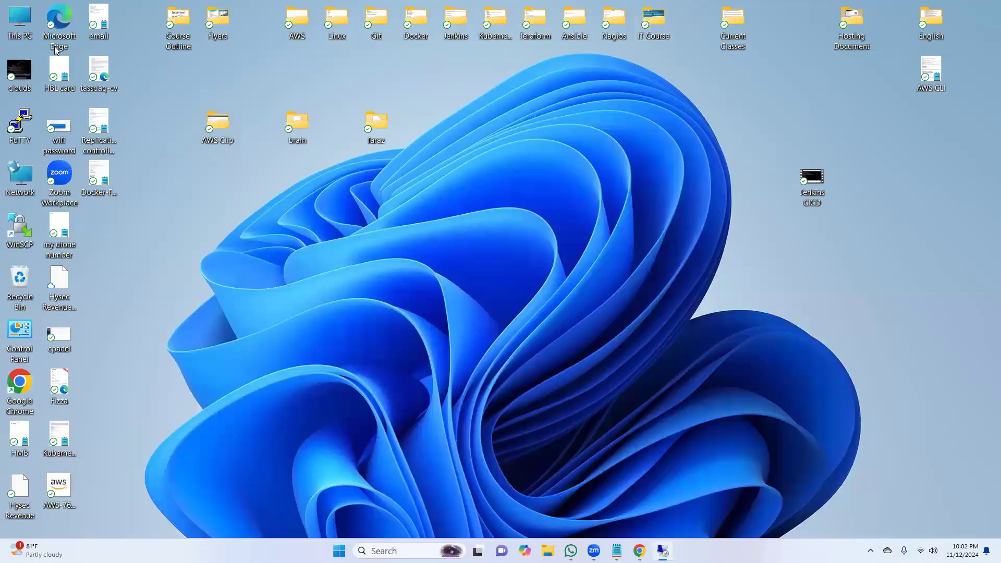
Copy the webserver90 instance's public IPv4 address from the EC2 console and open a new browser tab.
key(alt+Tab)
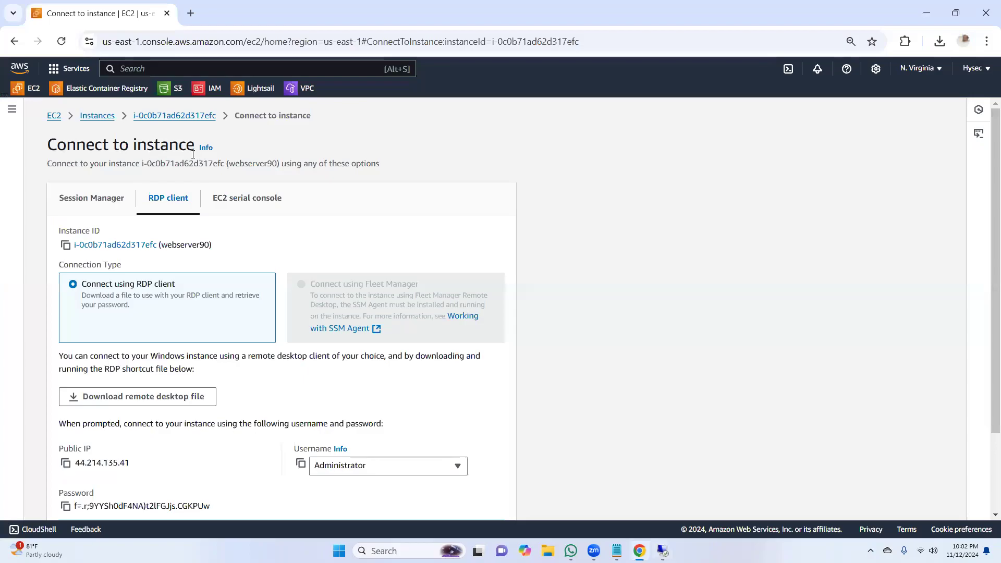
click(53, 117)
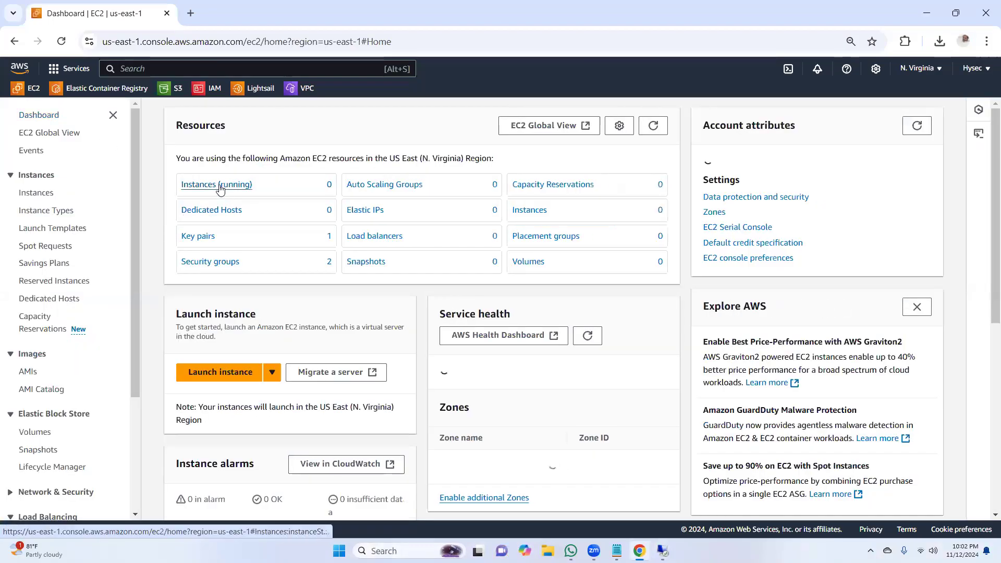
click(249, 186)
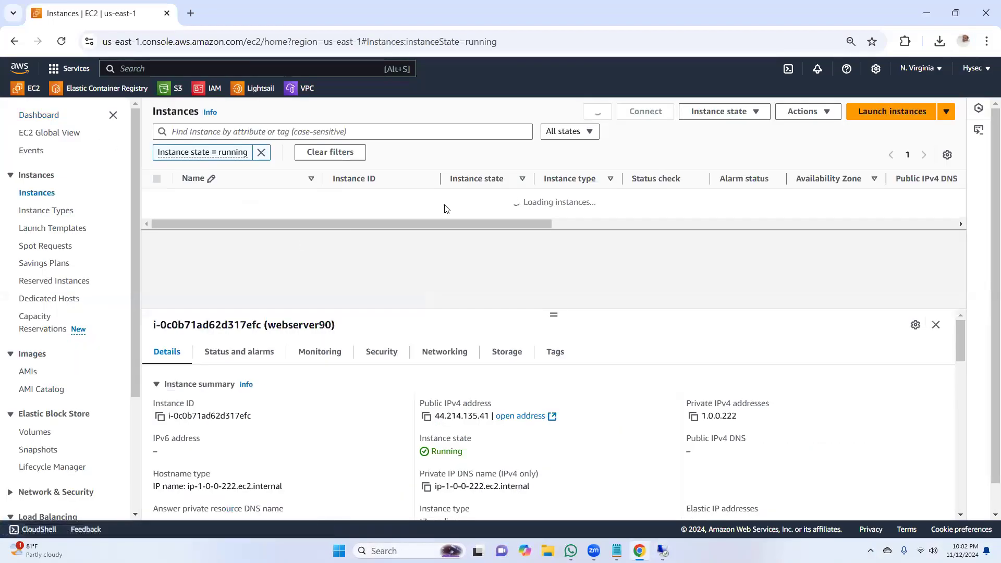
click(373, 204)
click(386, 192)
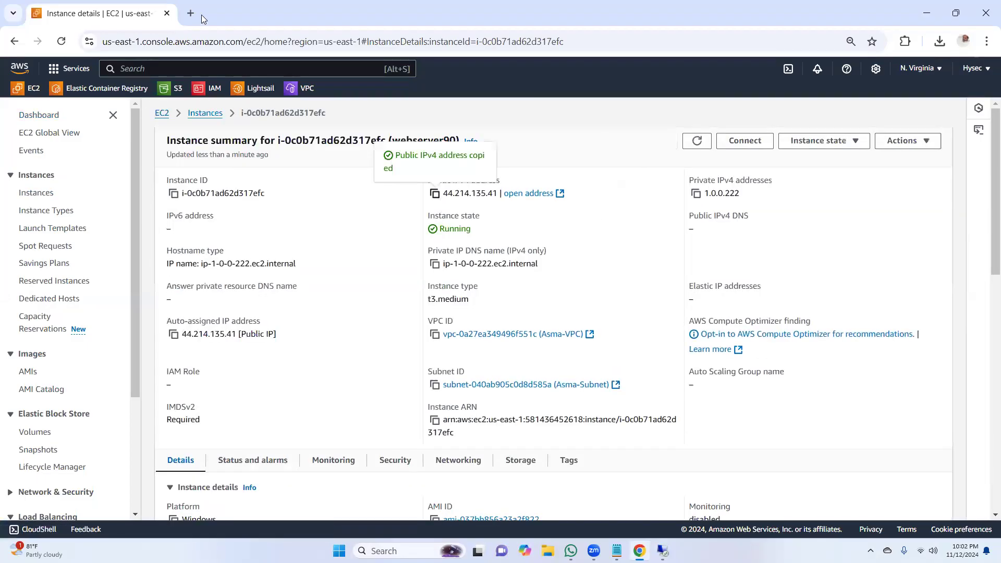
click(190, 13)
Send the copied public IP address as a message in the group chat.
click(571, 551)
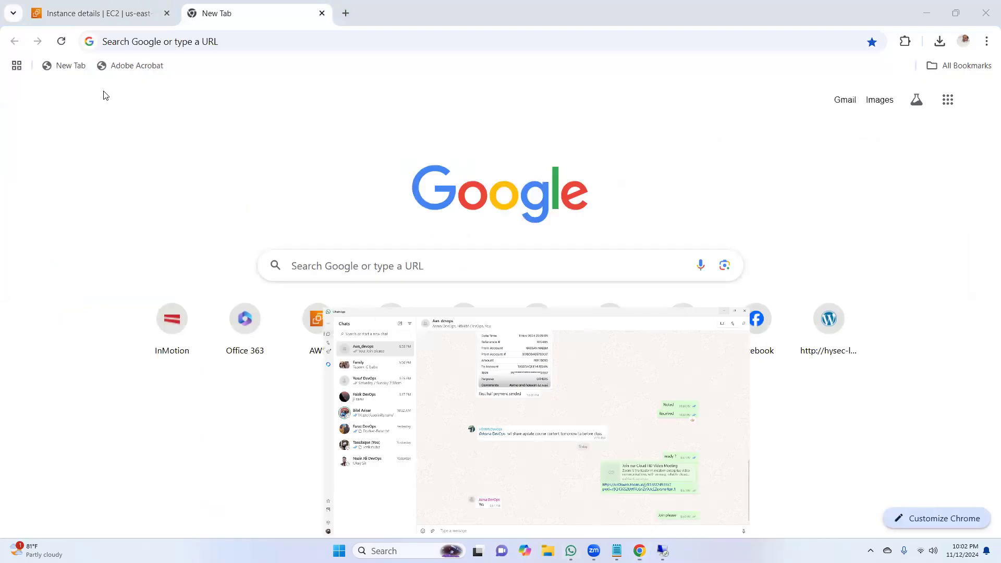
key(ctrl+v)
key(Return)
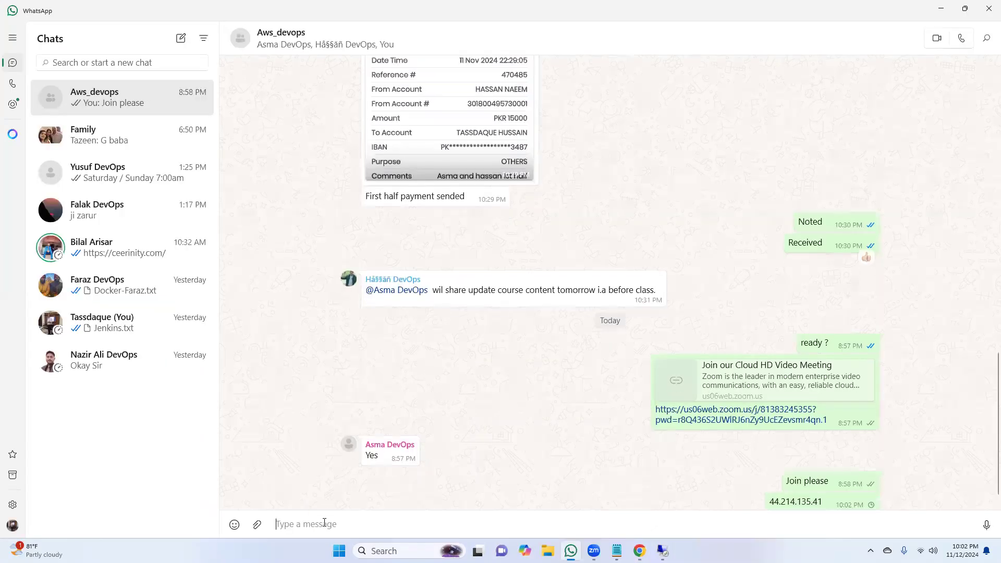
Browse to the instance's public IP 44.214.135.41 in the new tab to view the hosted Brainwave website.
key(alt+Tab)
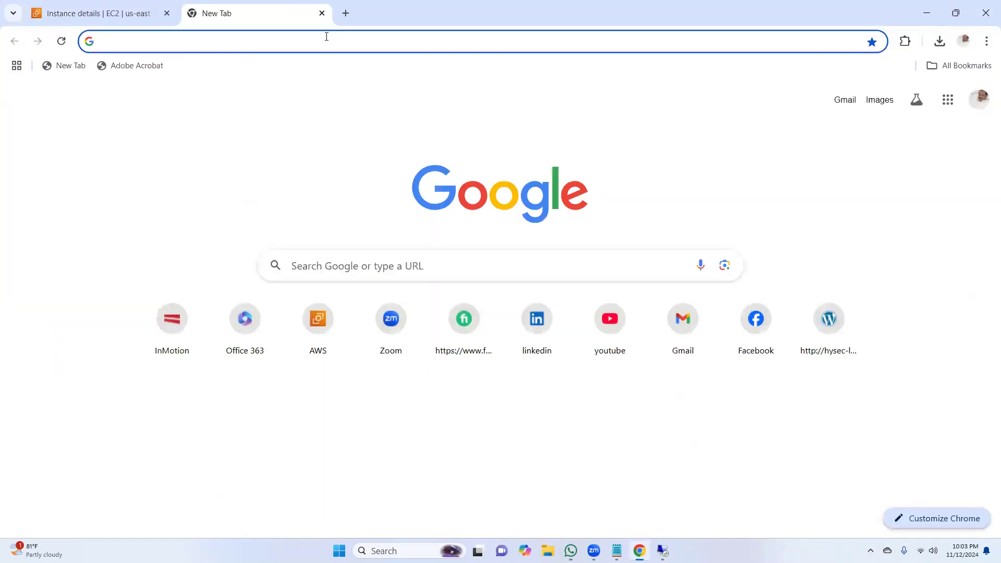
click(323, 42)
key(ctrl+v)
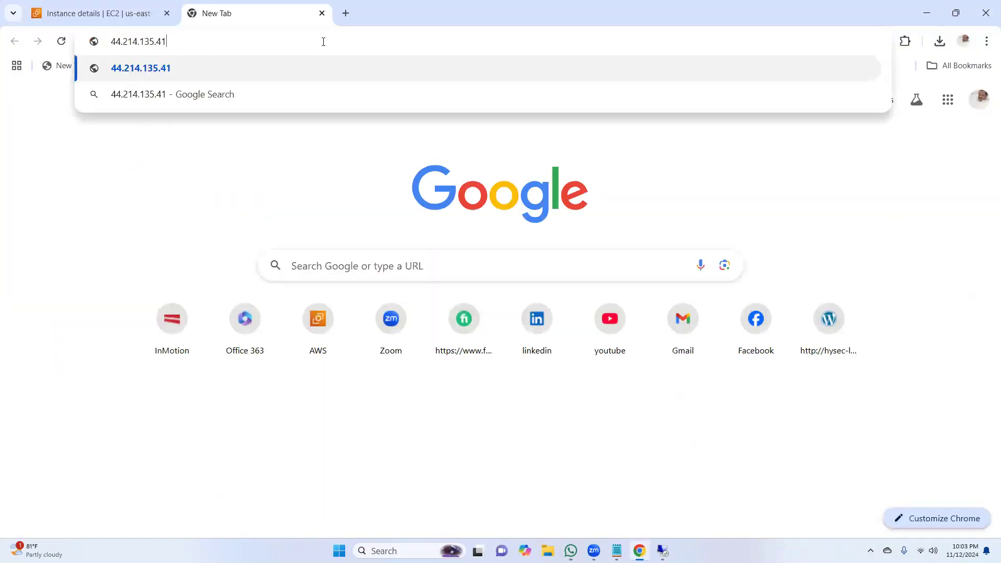
key(Return)
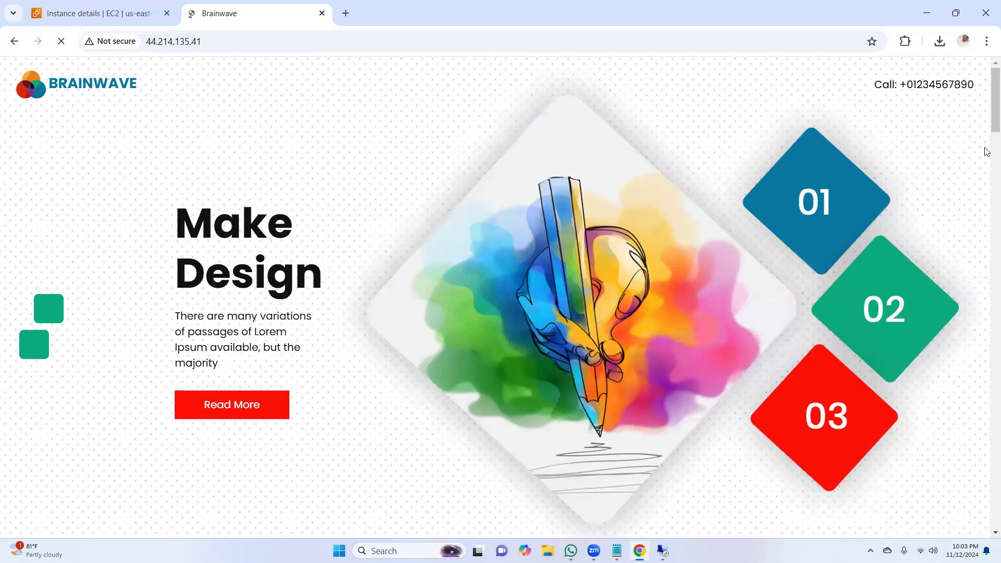
mouse_move(986, 119)
mouse_down()
mouse_move(987, 148)
mouse_move(987, 108)
mouse_move(985, 215)
mouse_move(987, 109)
mouse_up()
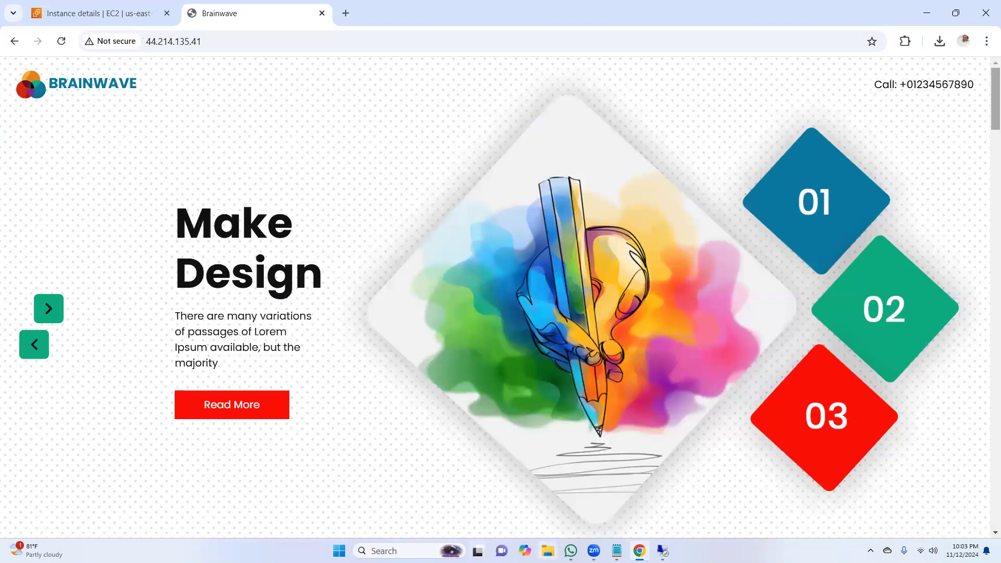
click(571, 551)
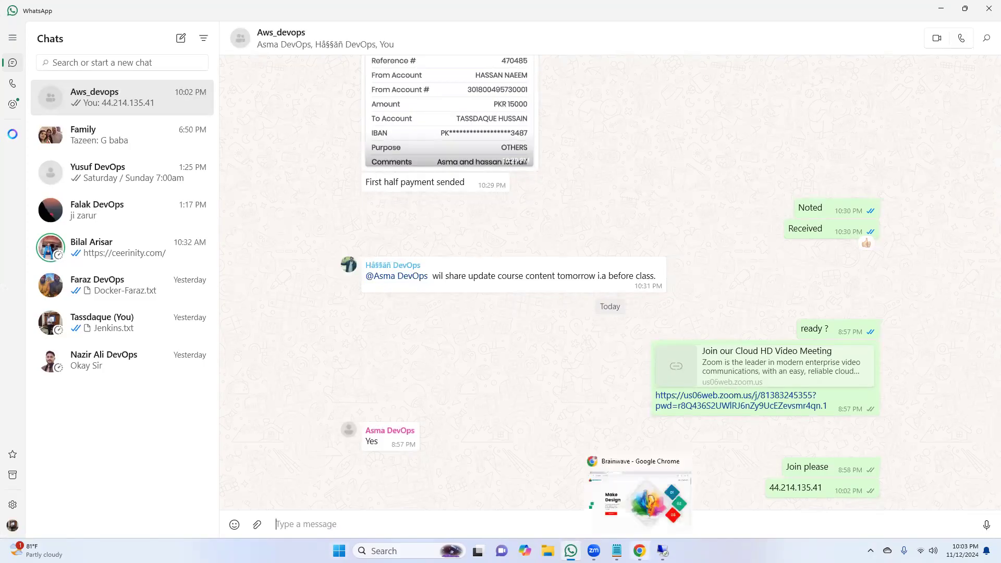
click(639, 551)
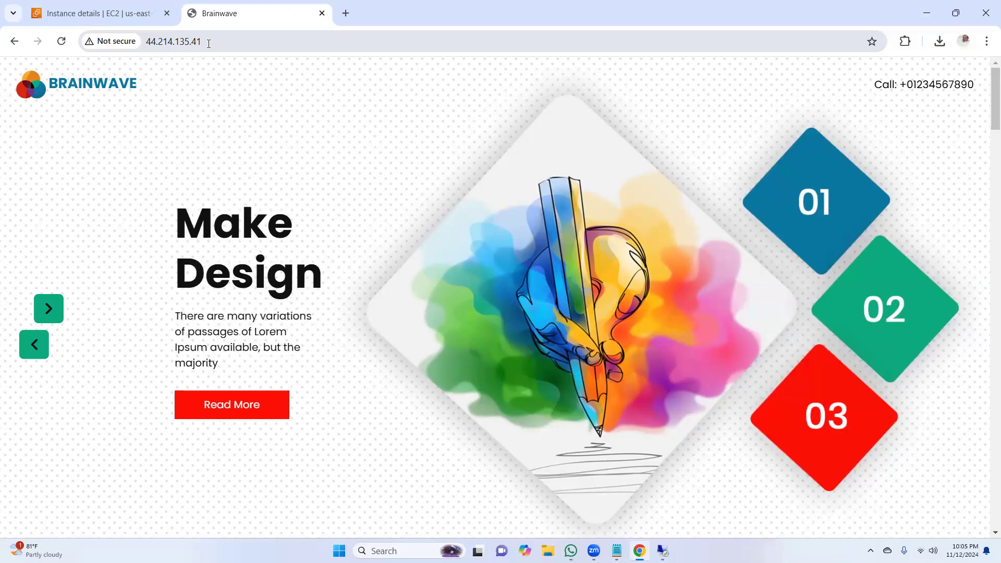
Terminate the webserver90 instance from the running EC2 instances list and refresh the list.
click(97, 13)
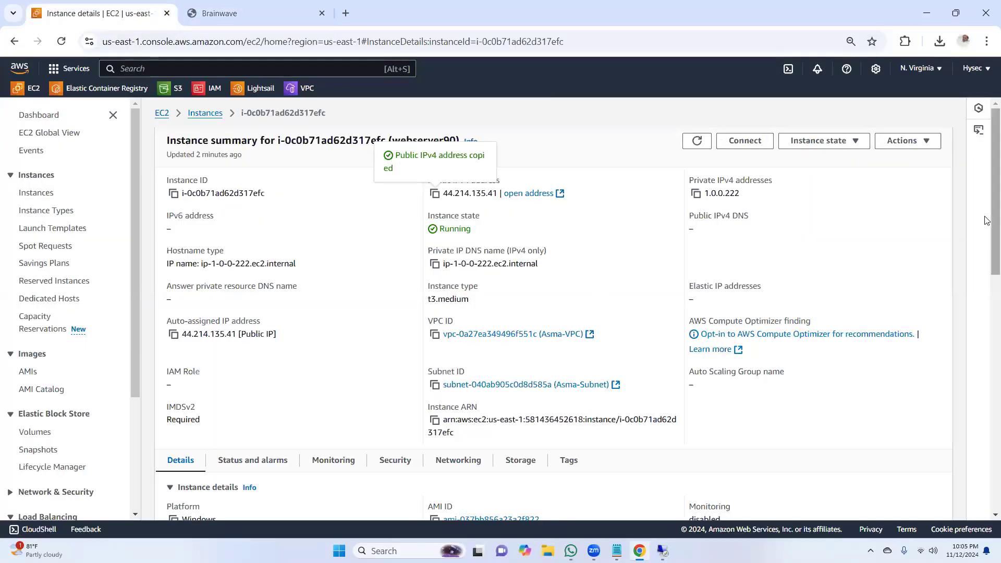
click(48, 115)
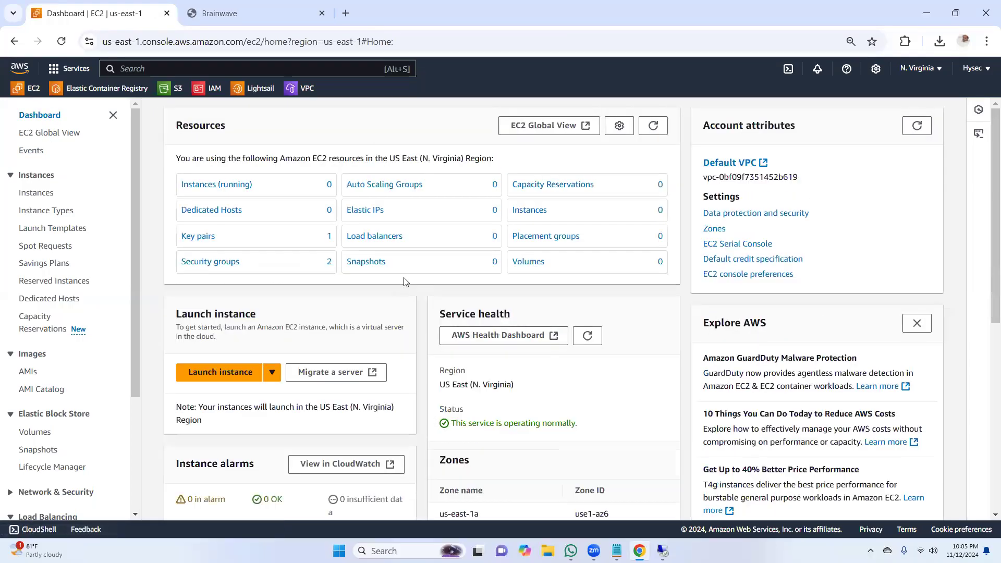
click(217, 186)
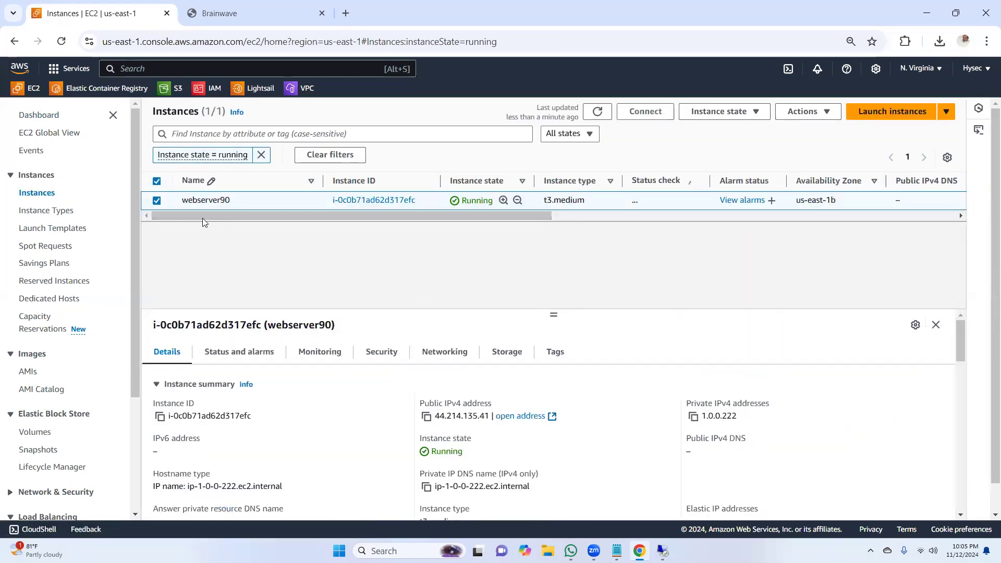
click(747, 116)
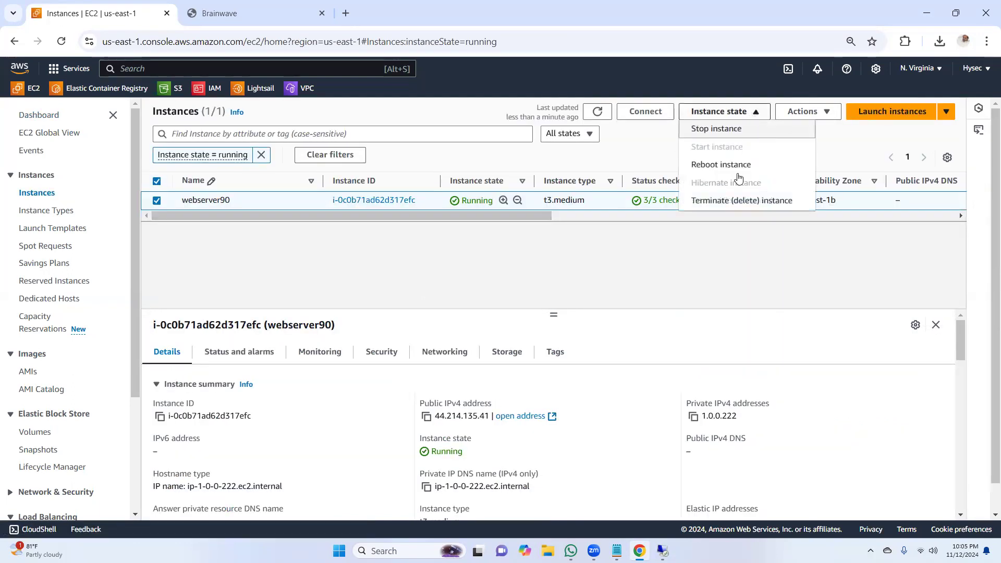
click(728, 203)
click(768, 396)
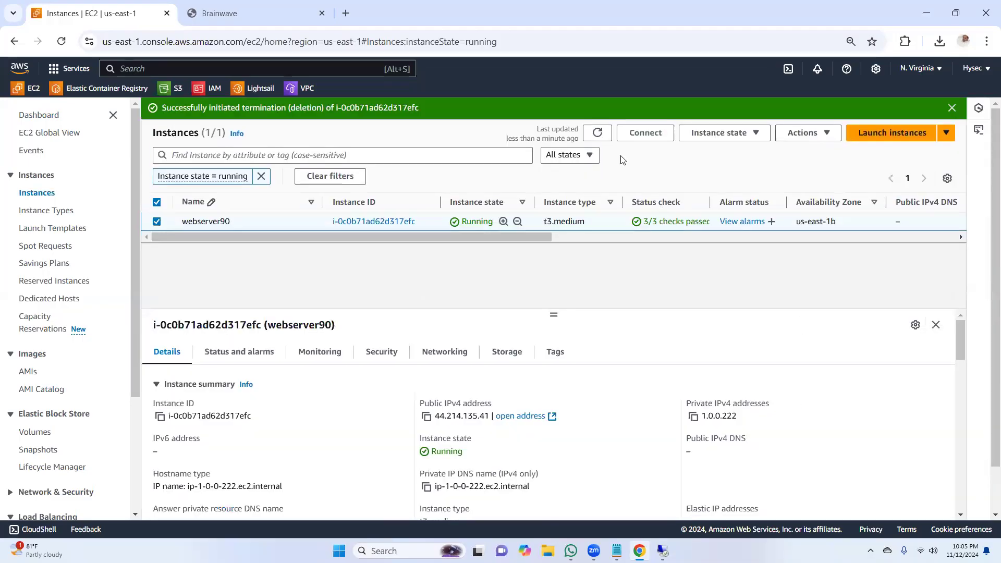
click(597, 132)
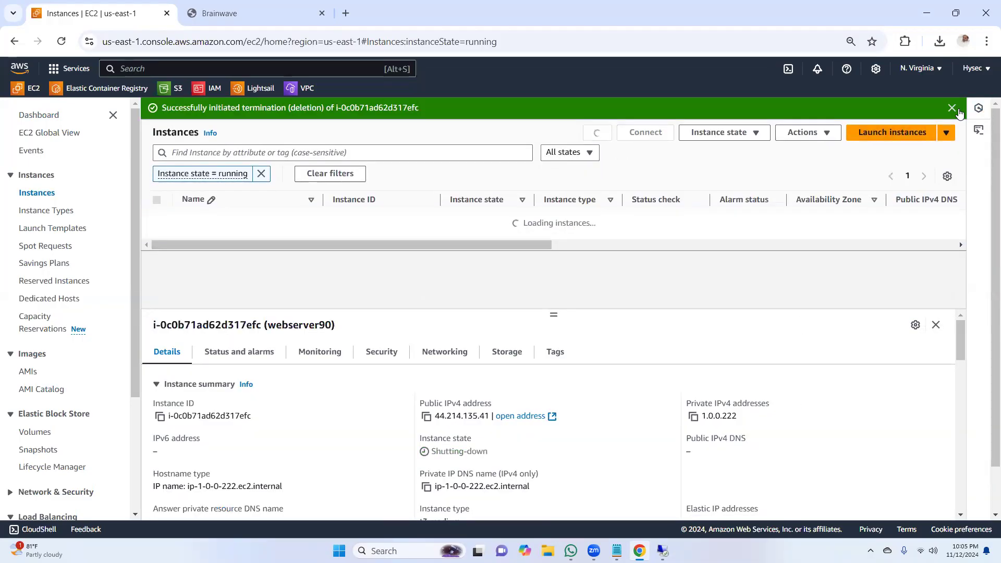
Try to delete Asma-VPC from Your VPCs in the VPC console, then reload the VPC list.
click(307, 89)
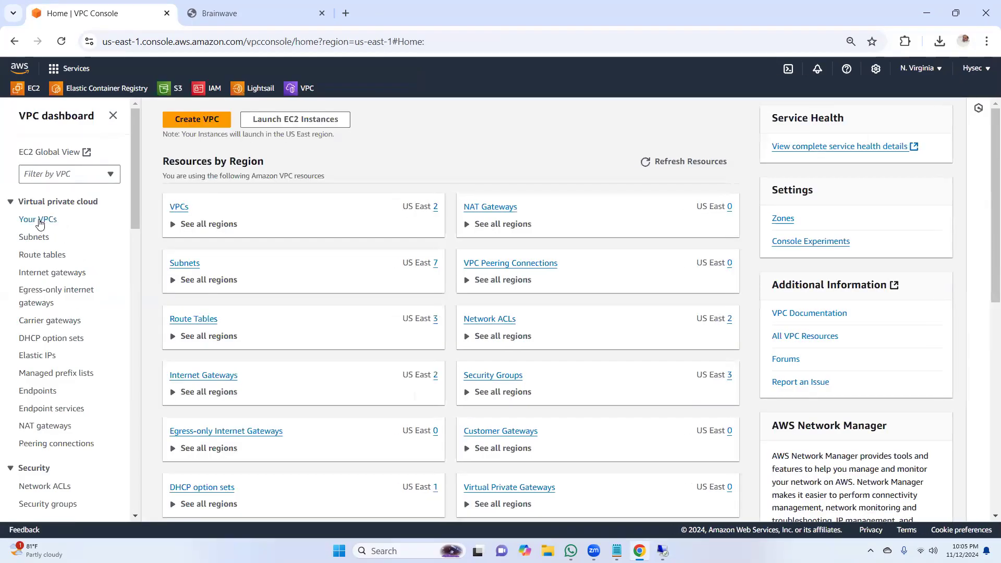
click(39, 221)
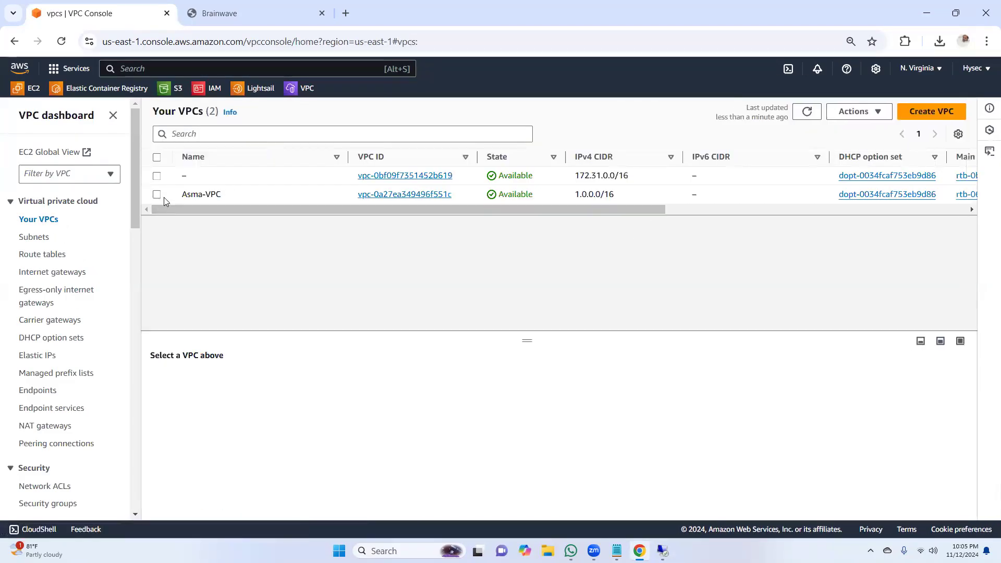
click(158, 196)
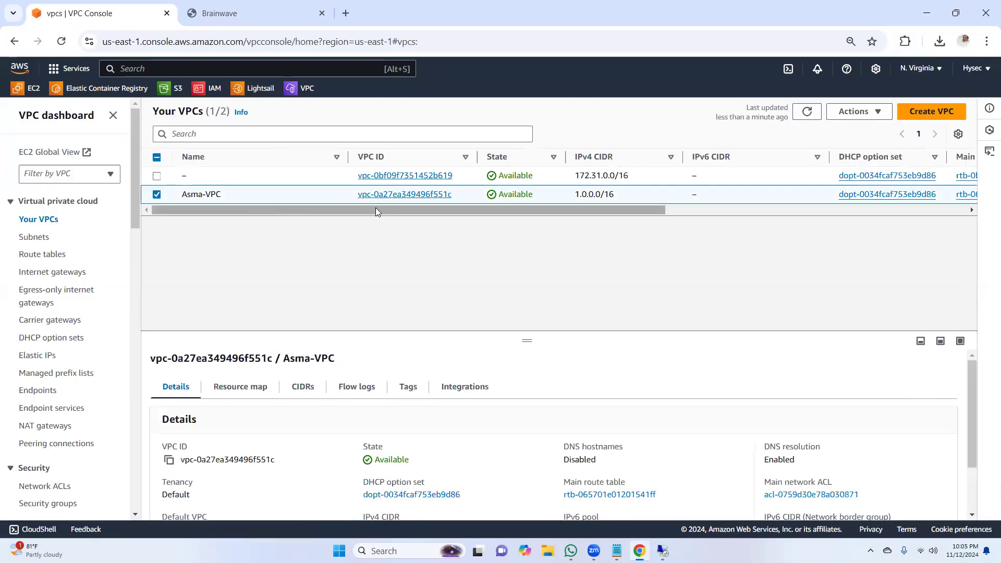
click(858, 112)
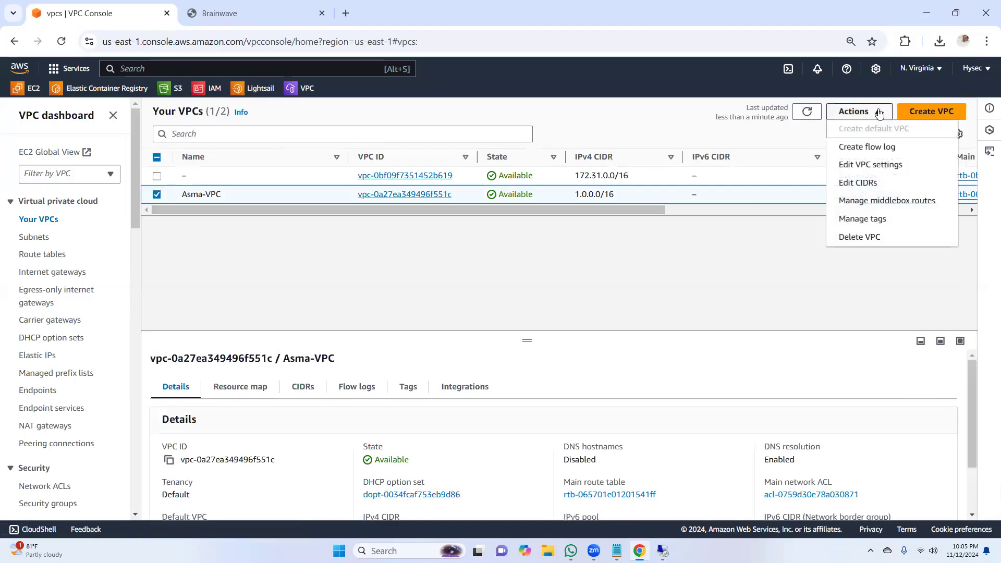
click(854, 237)
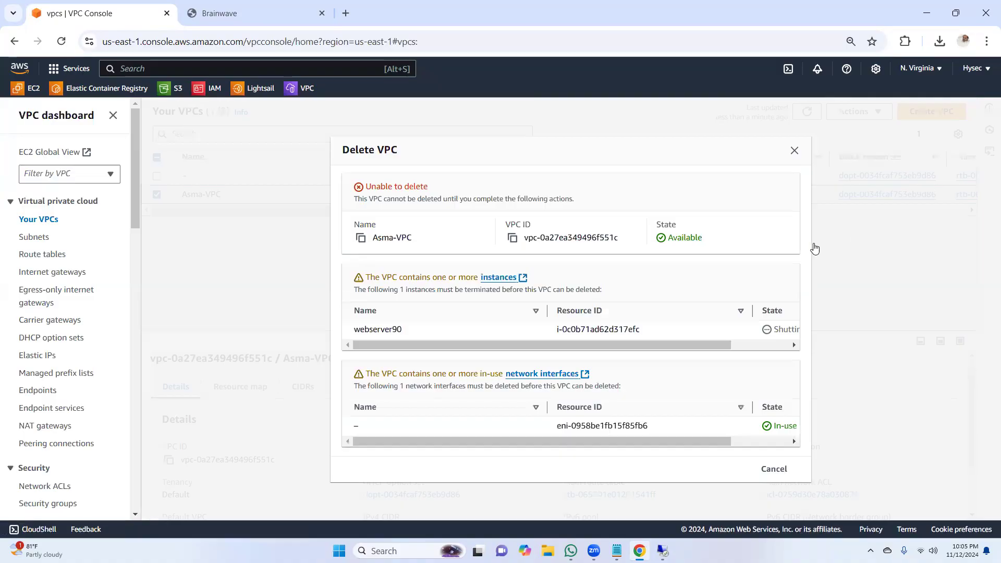
click(795, 150)
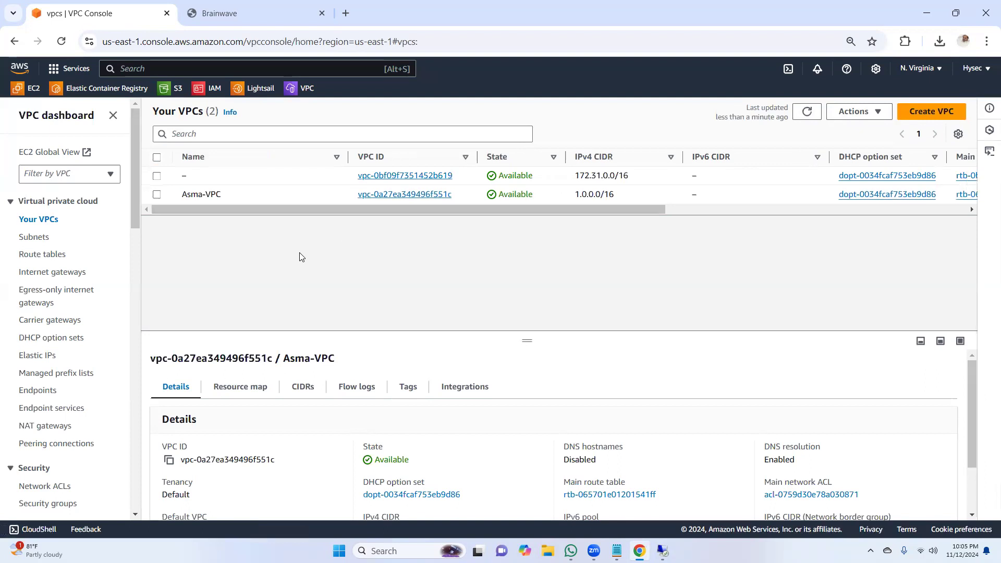
click(61, 42)
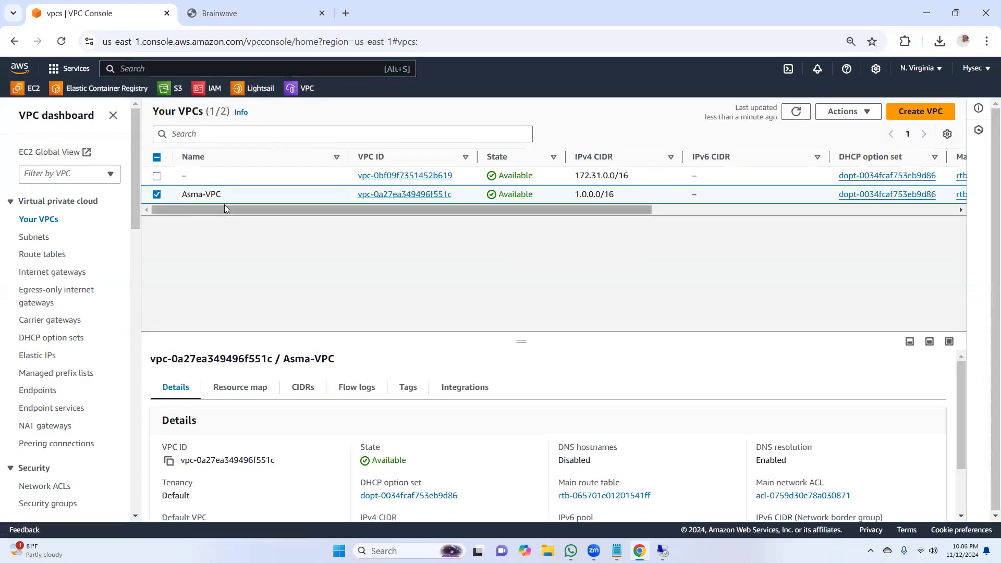
Attempt once more to delete Asma-VPC, then refresh the VPC list.
click(867, 119)
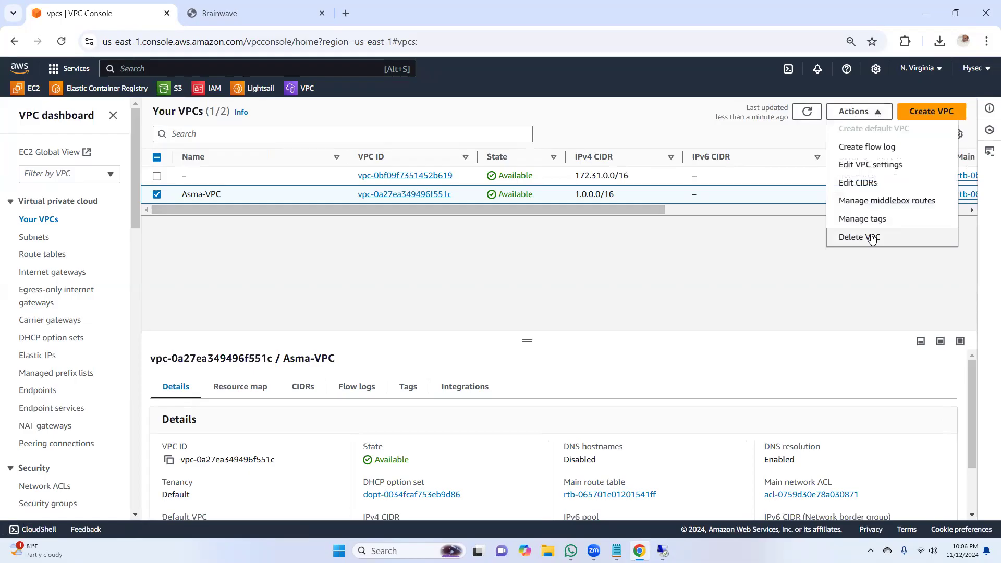
click(871, 238)
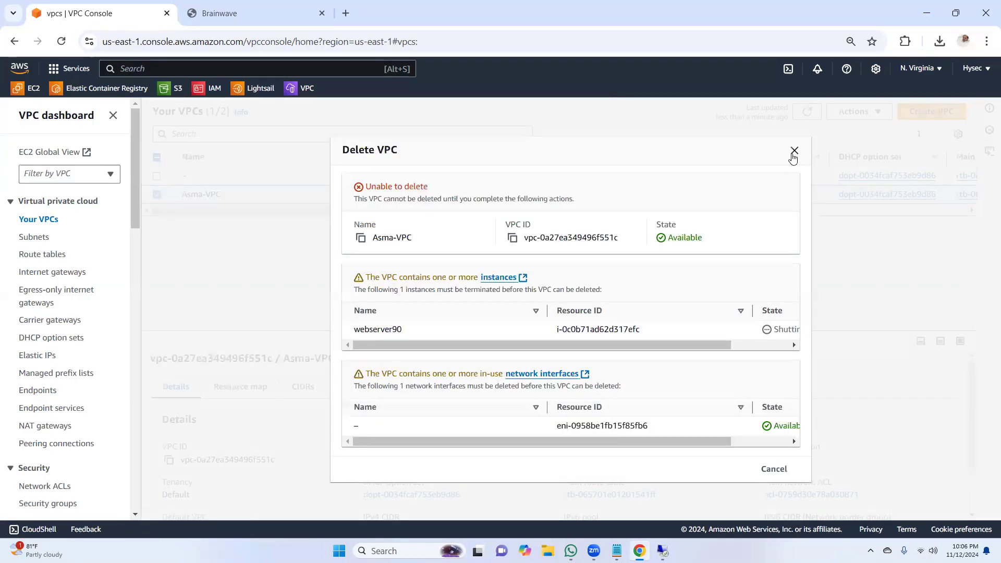
click(794, 151)
click(807, 112)
Check the webserver90 instance's state in the EC2 Instances list, then return to Your VPCs in the VPC console.
click(35, 90)
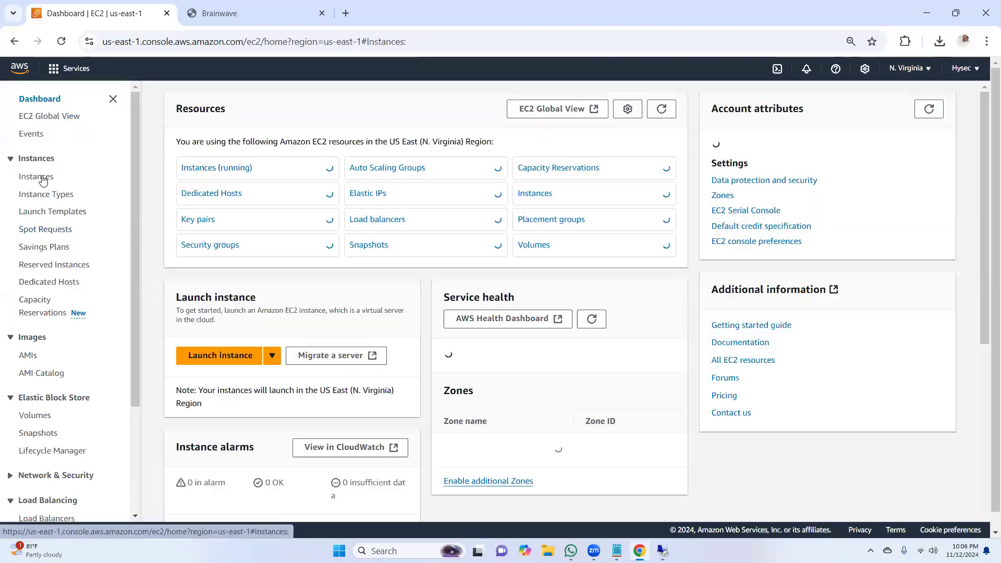
click(38, 176)
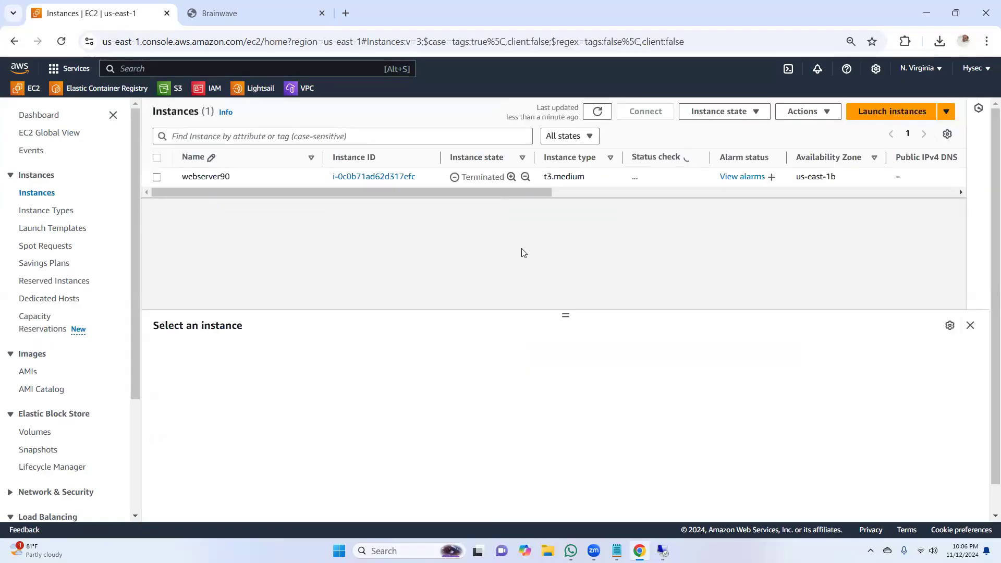
click(598, 112)
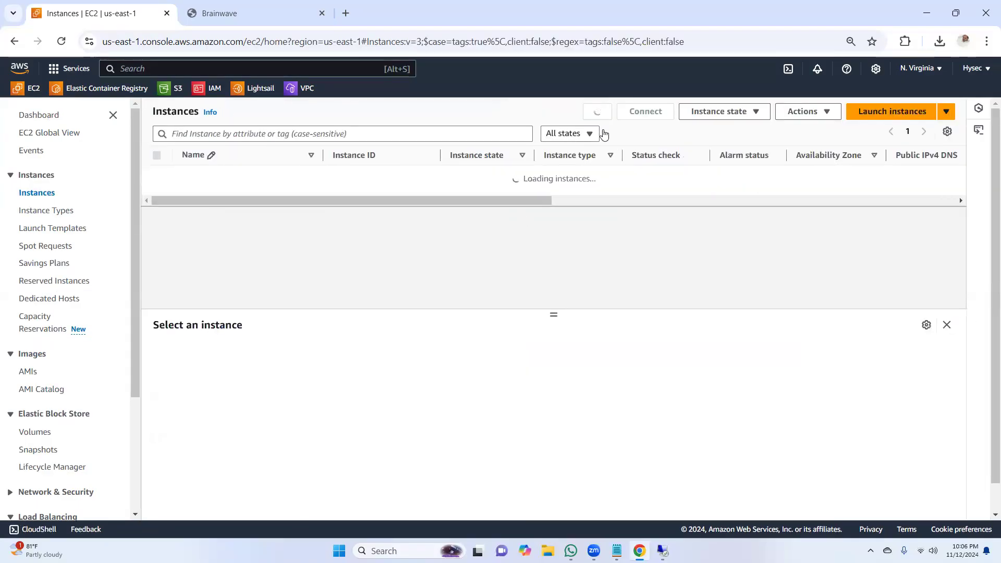
click(305, 90)
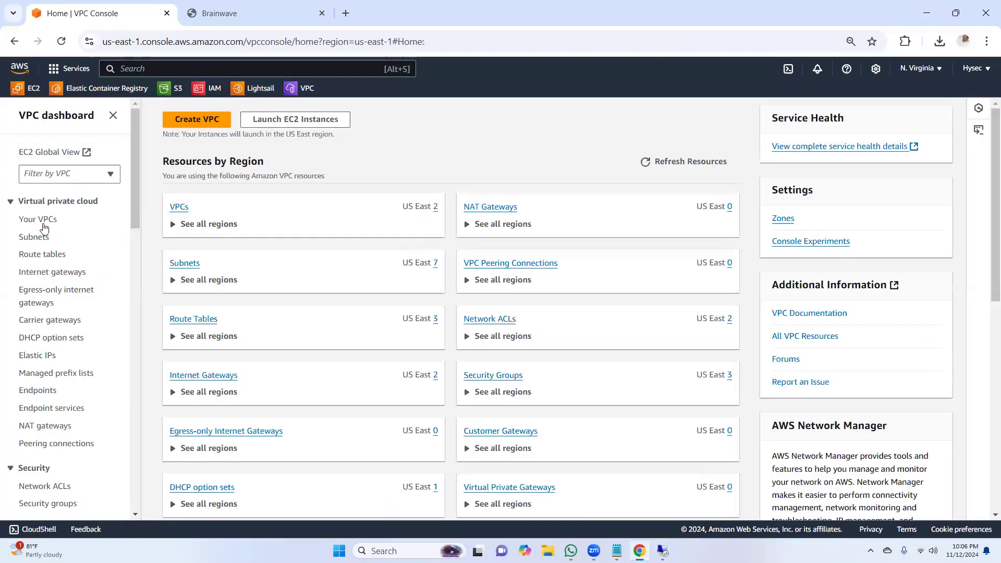
click(39, 220)
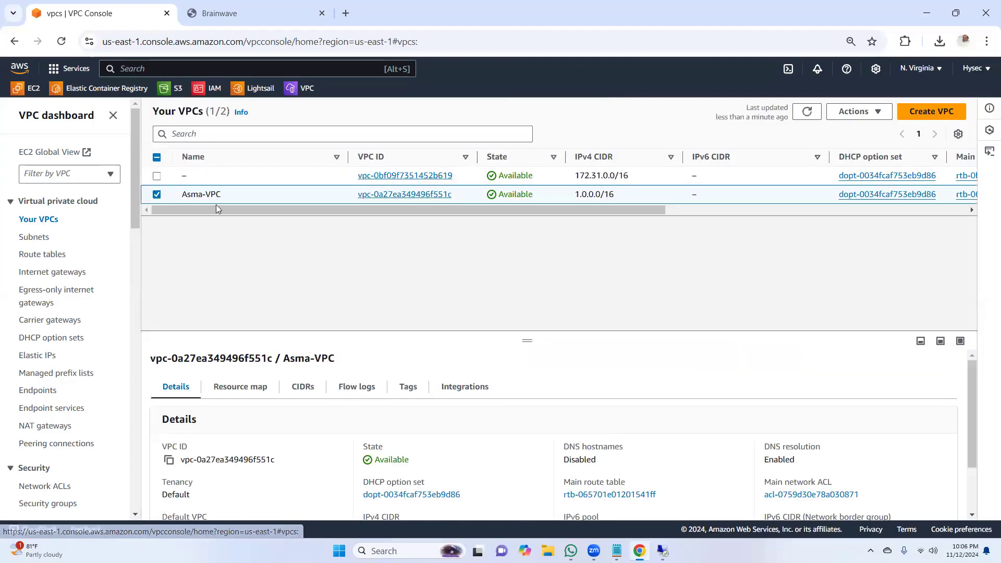
Delete Asma-VPC together with its associated resources, confirming with delete.
click(878, 115)
click(861, 238)
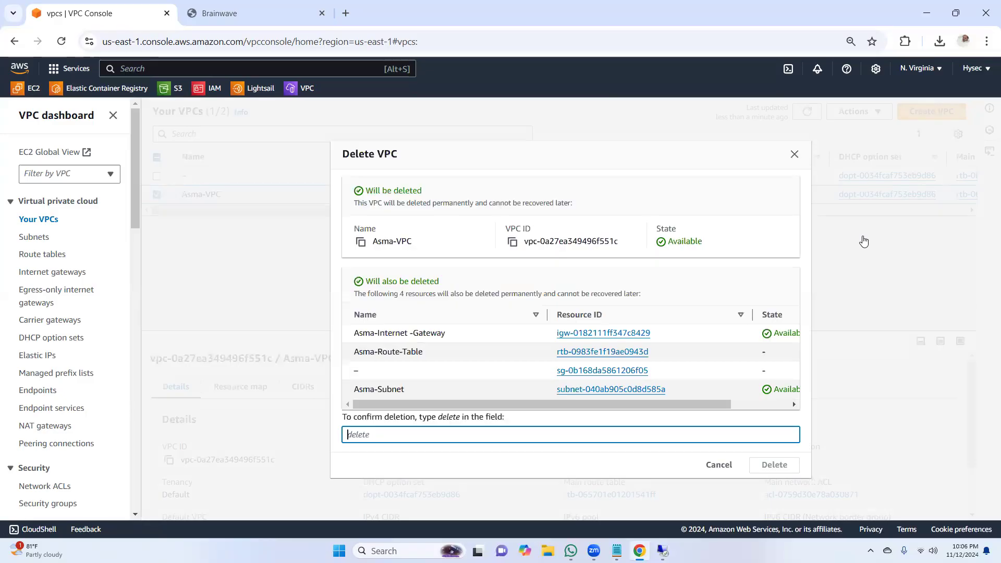
text(delete)
click(772, 464)
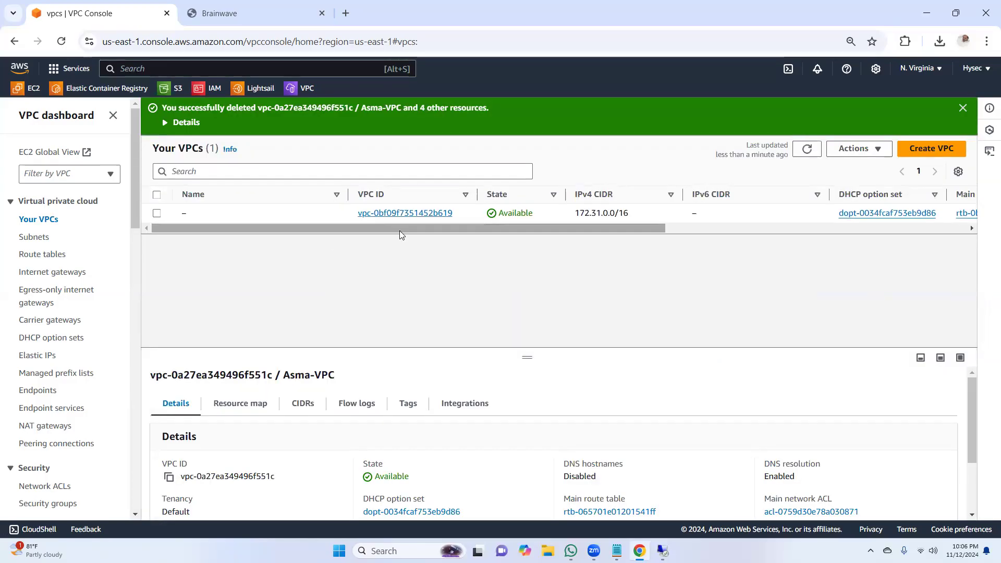
Delete the default VPC, acknowledging the warning and confirming with the phrase delete default vpc.
click(162, 218)
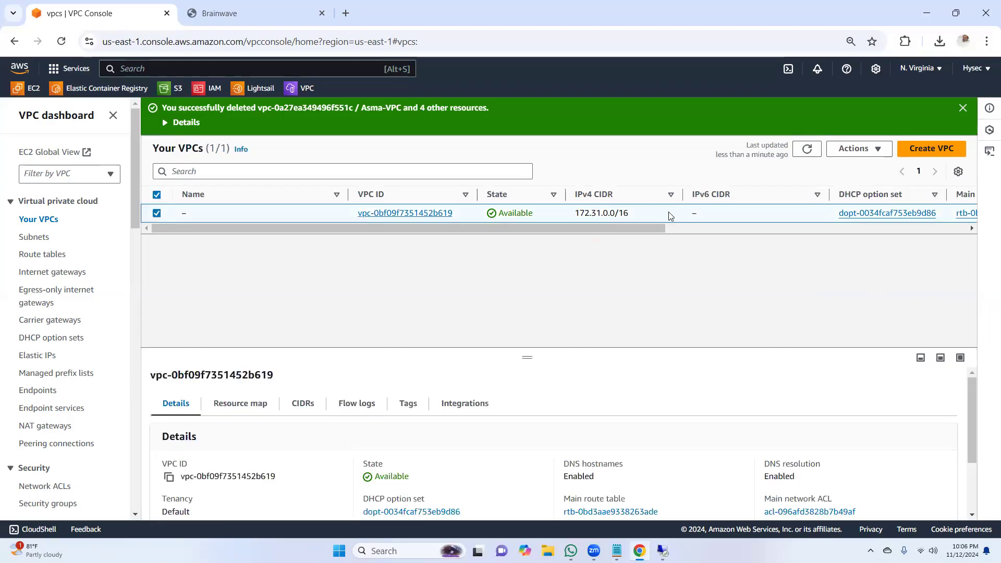
click(879, 151)
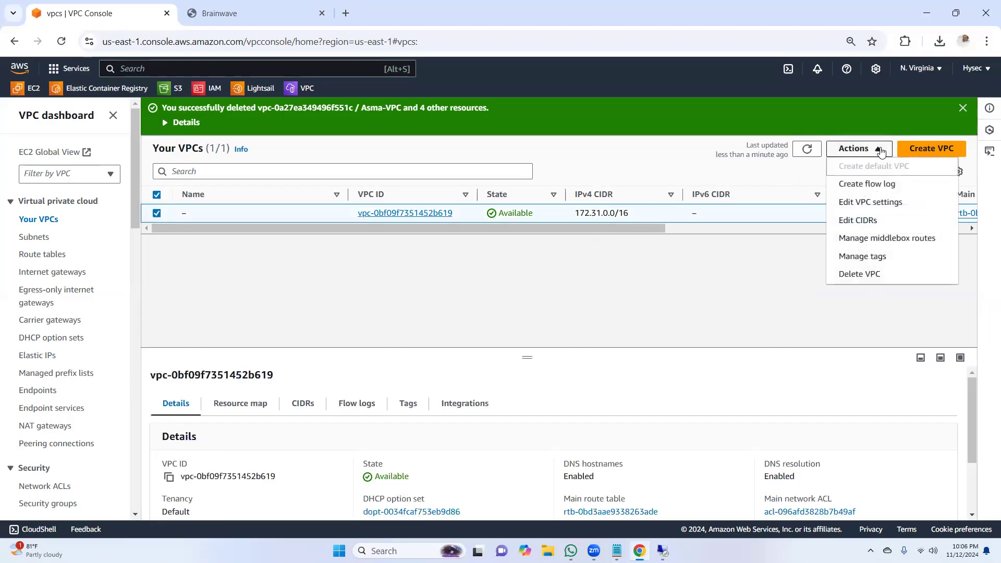
click(860, 279)
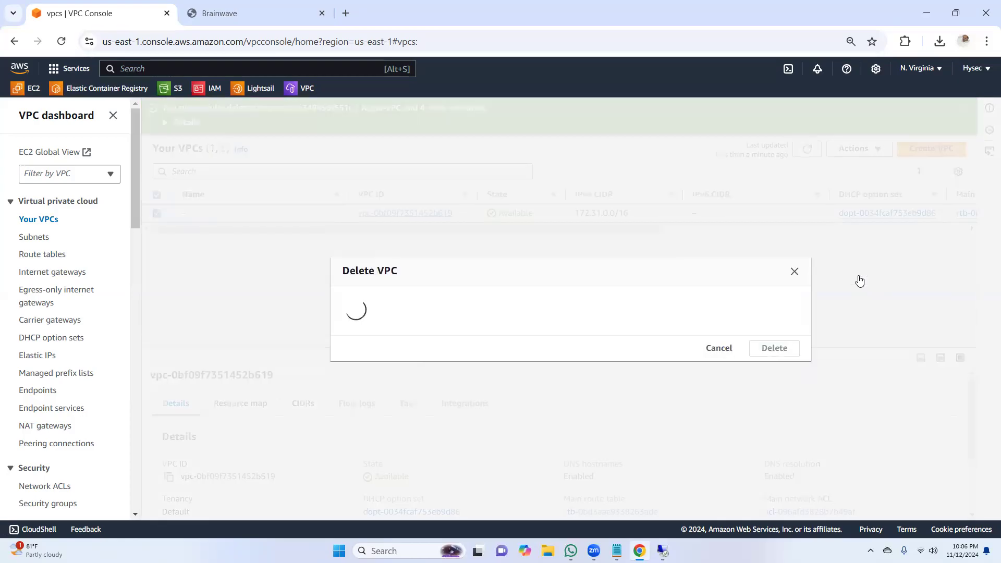
scroll(574, 421, down, 2)
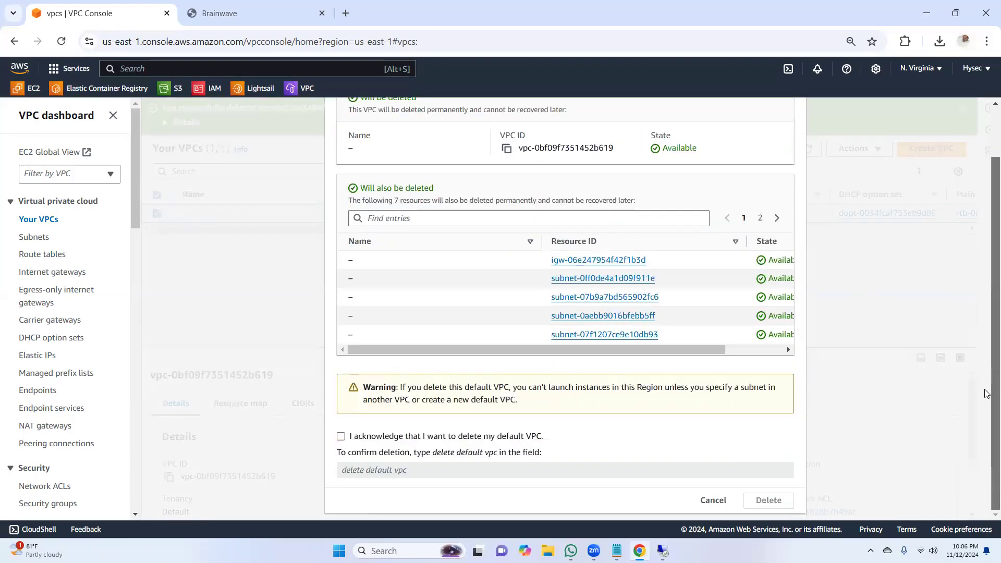
click(341, 436)
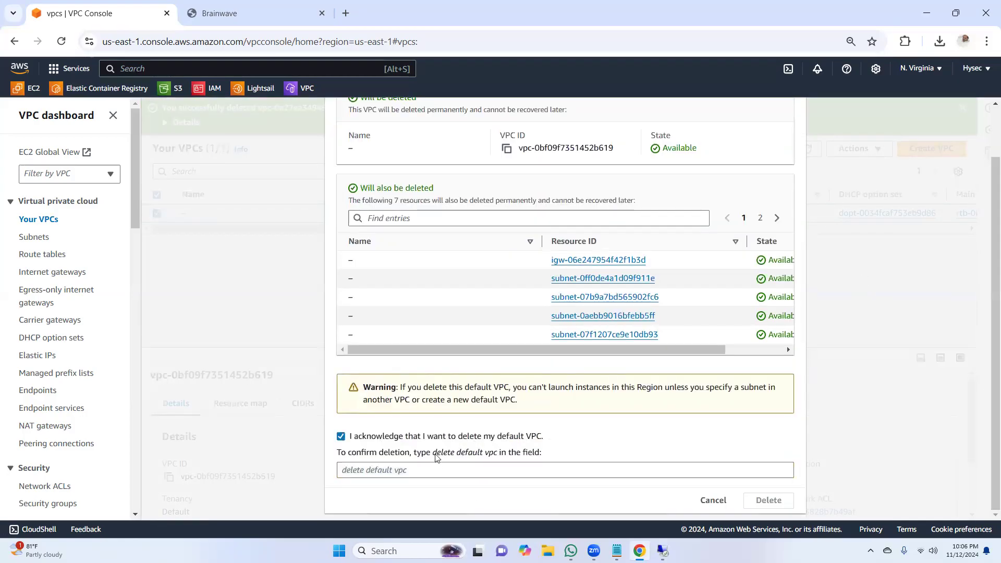
drag(433, 454, 496, 457)
right_click(485, 455)
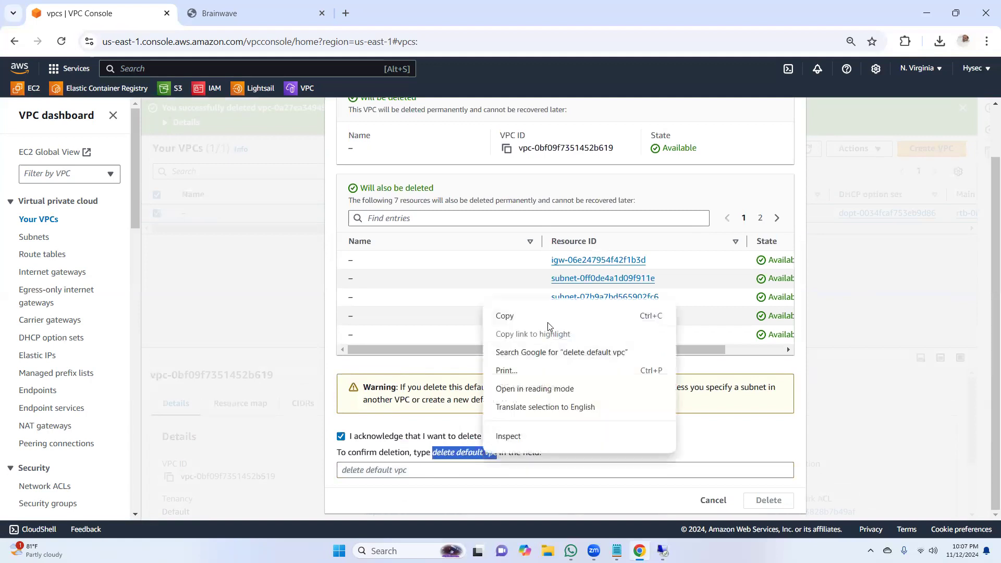
click(498, 315)
click(430, 471)
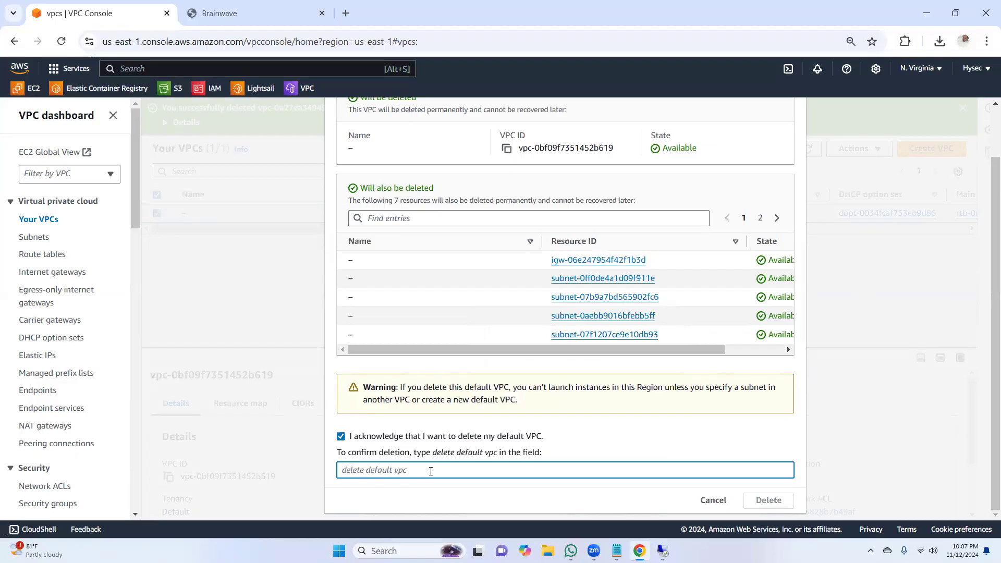
key(ctrl+v)
click(770, 500)
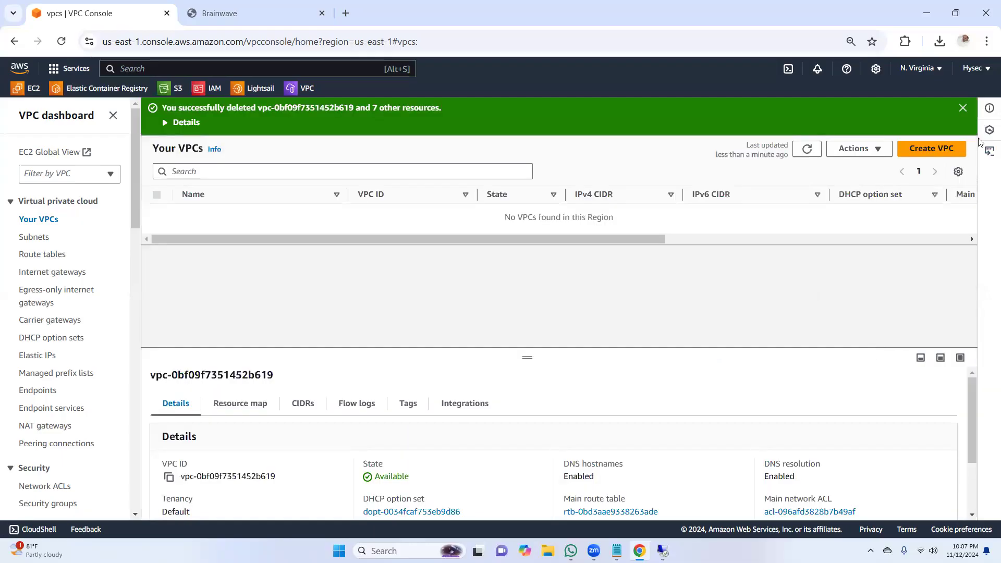
click(963, 108)
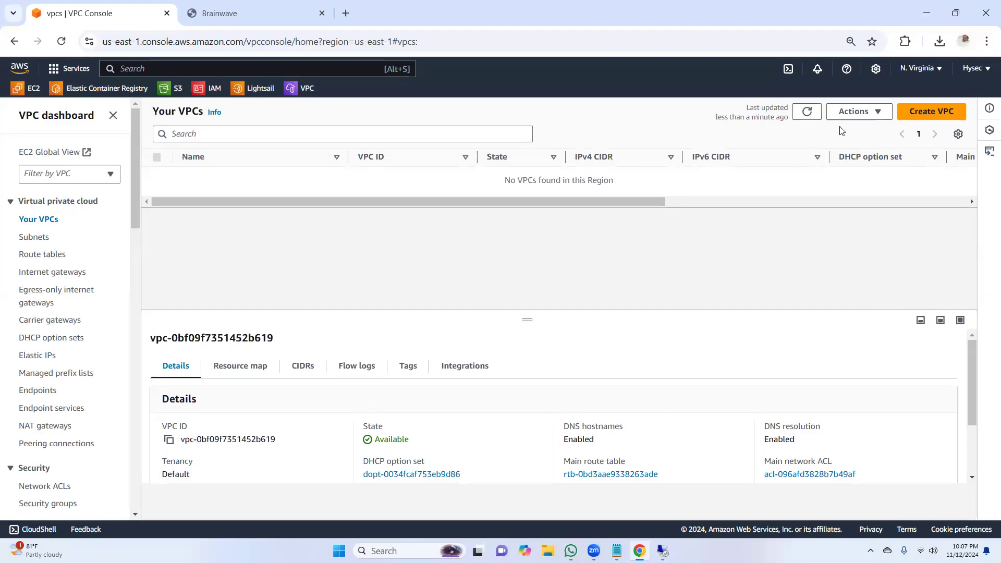
click(874, 116)
click(521, 291)
click(878, 114)
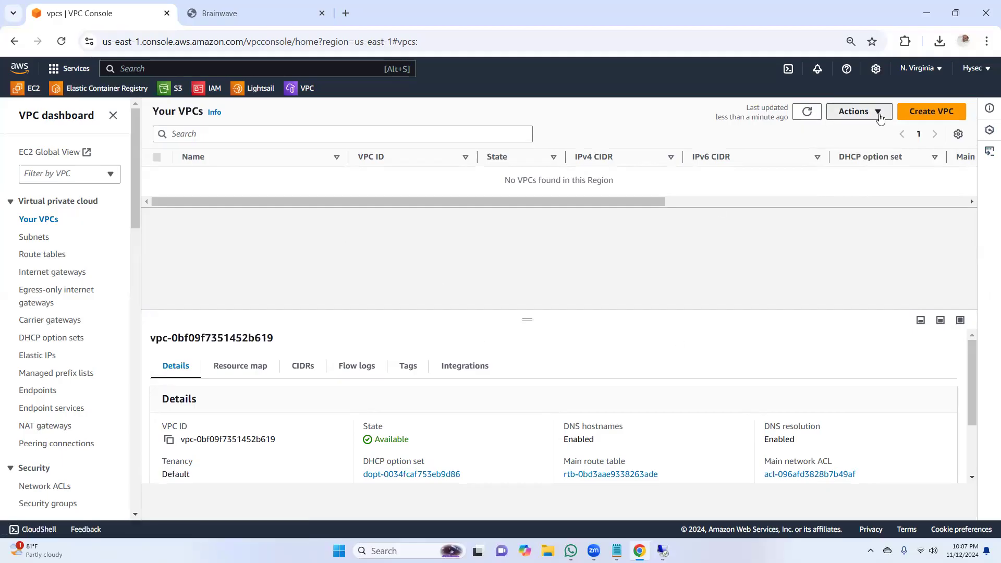
click(766, 233)
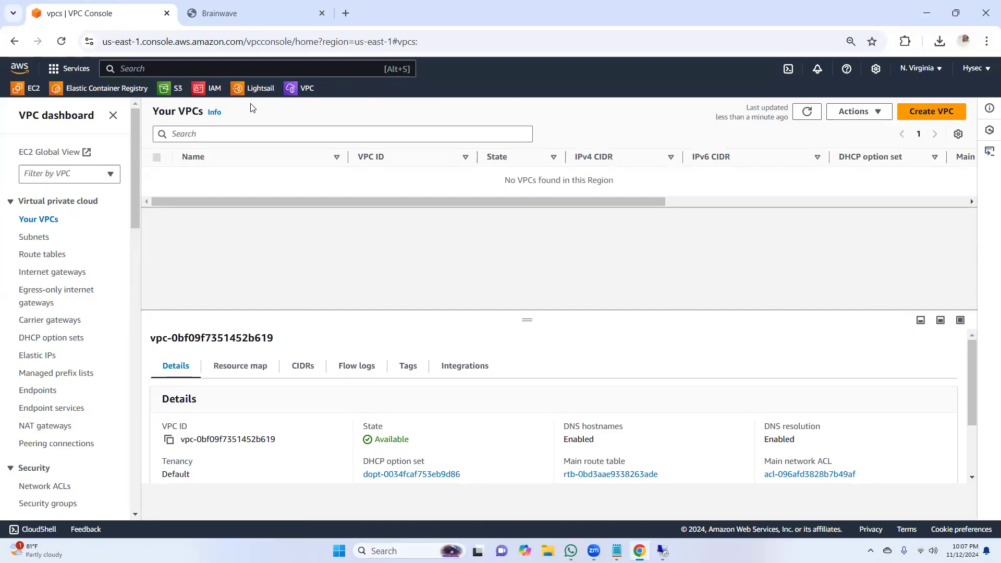
click(61, 41)
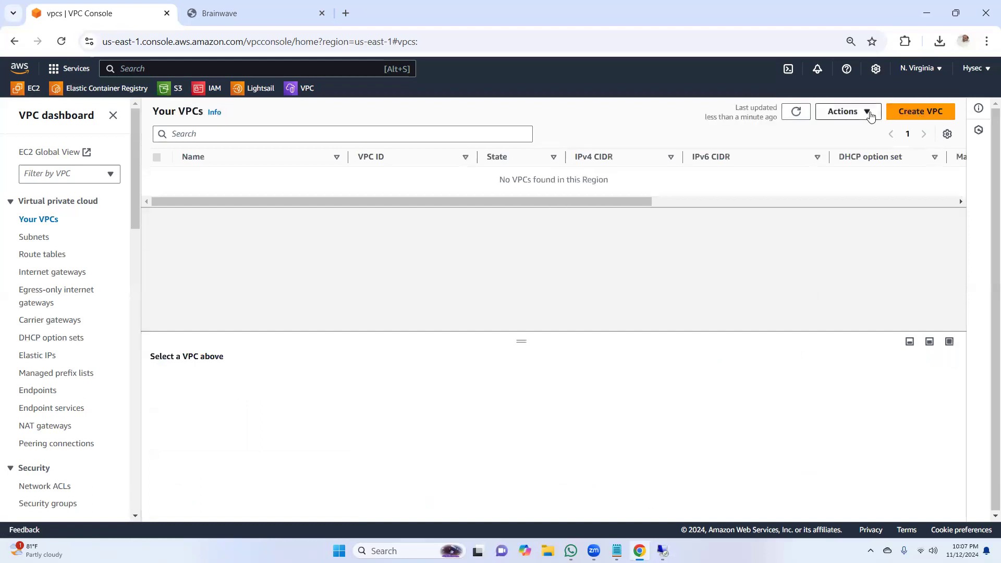
Create a new default VPC.
click(866, 112)
click(867, 129)
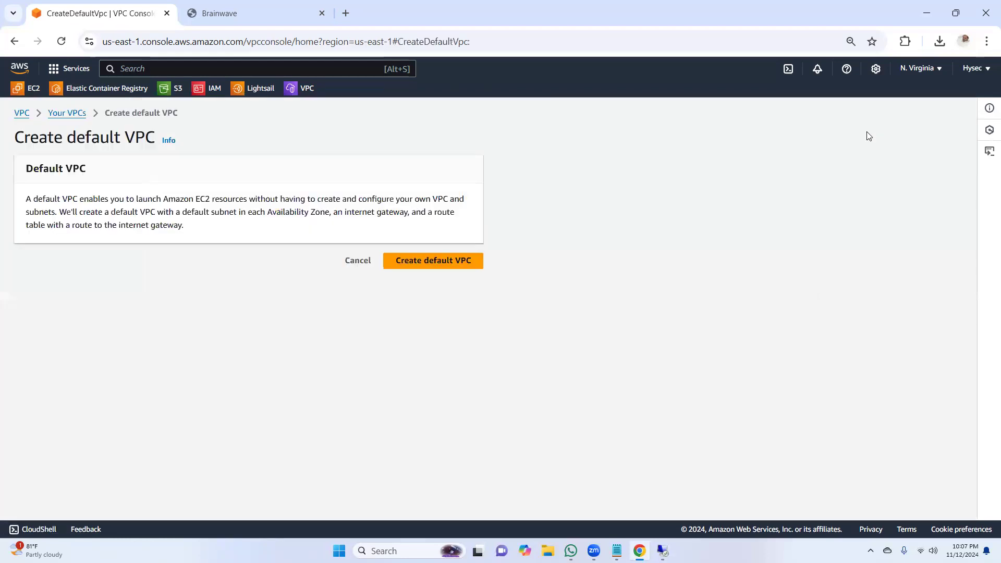
click(430, 265)
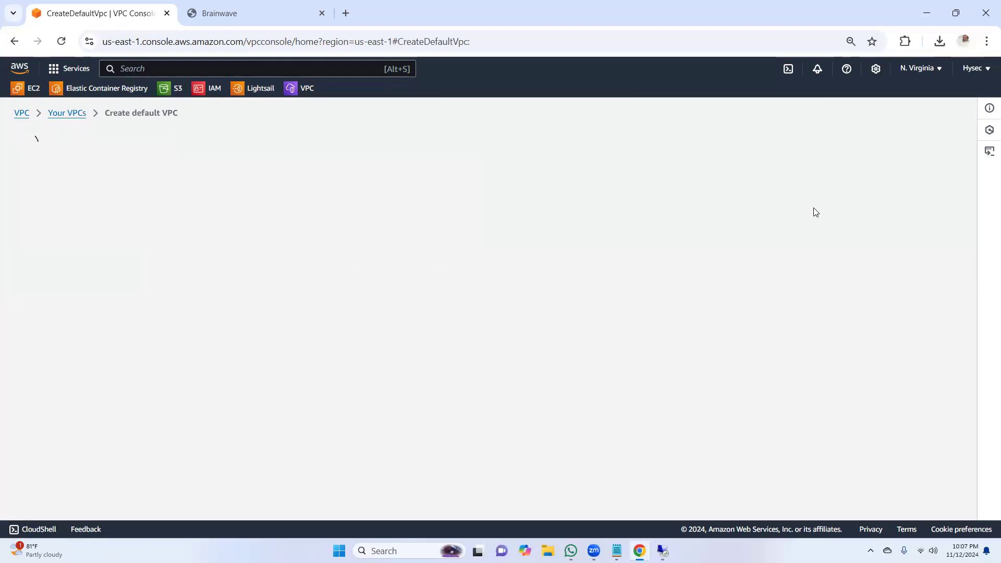